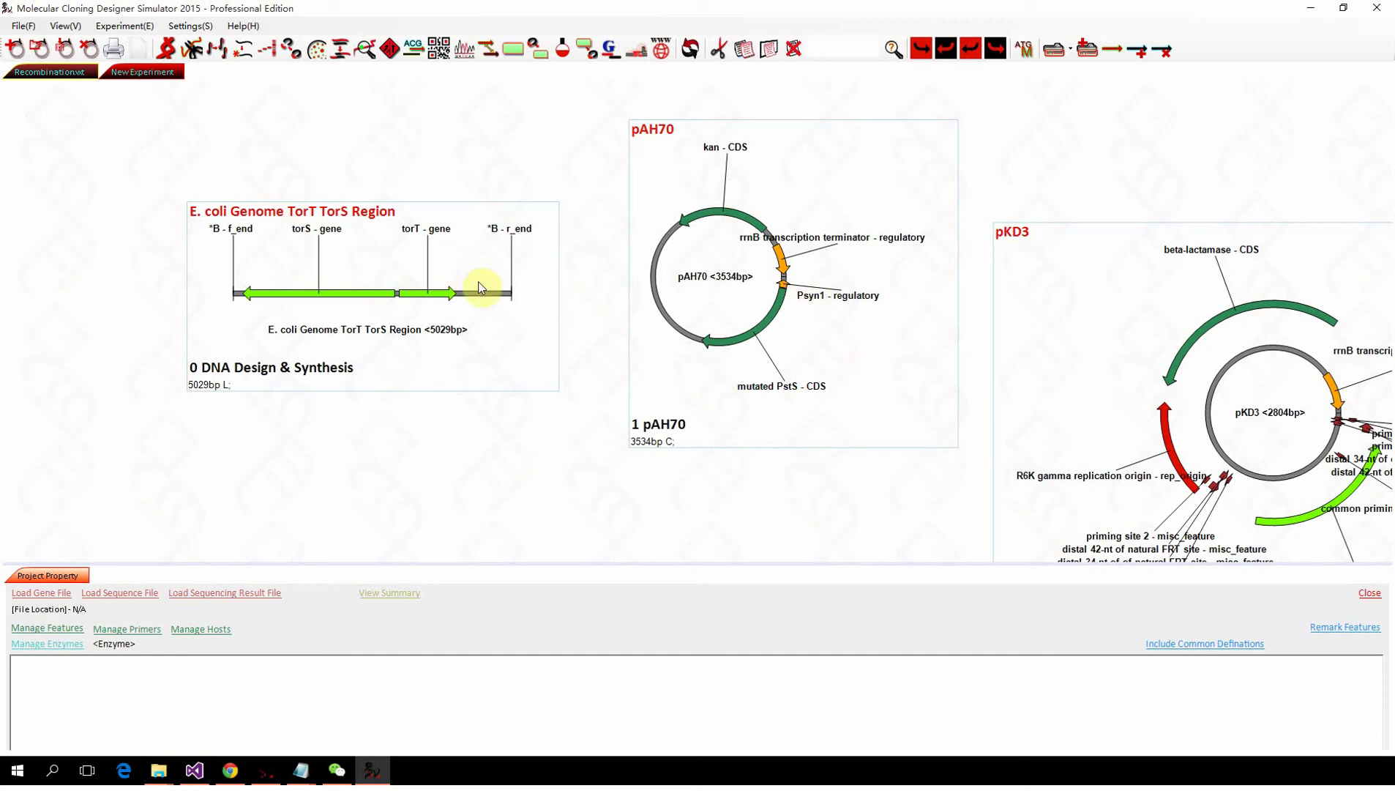
Step: Examine the maps of the E. coli Genome TorT TorS Region and the pAH70 plasmid
scroll(249, 314, "down", 1)
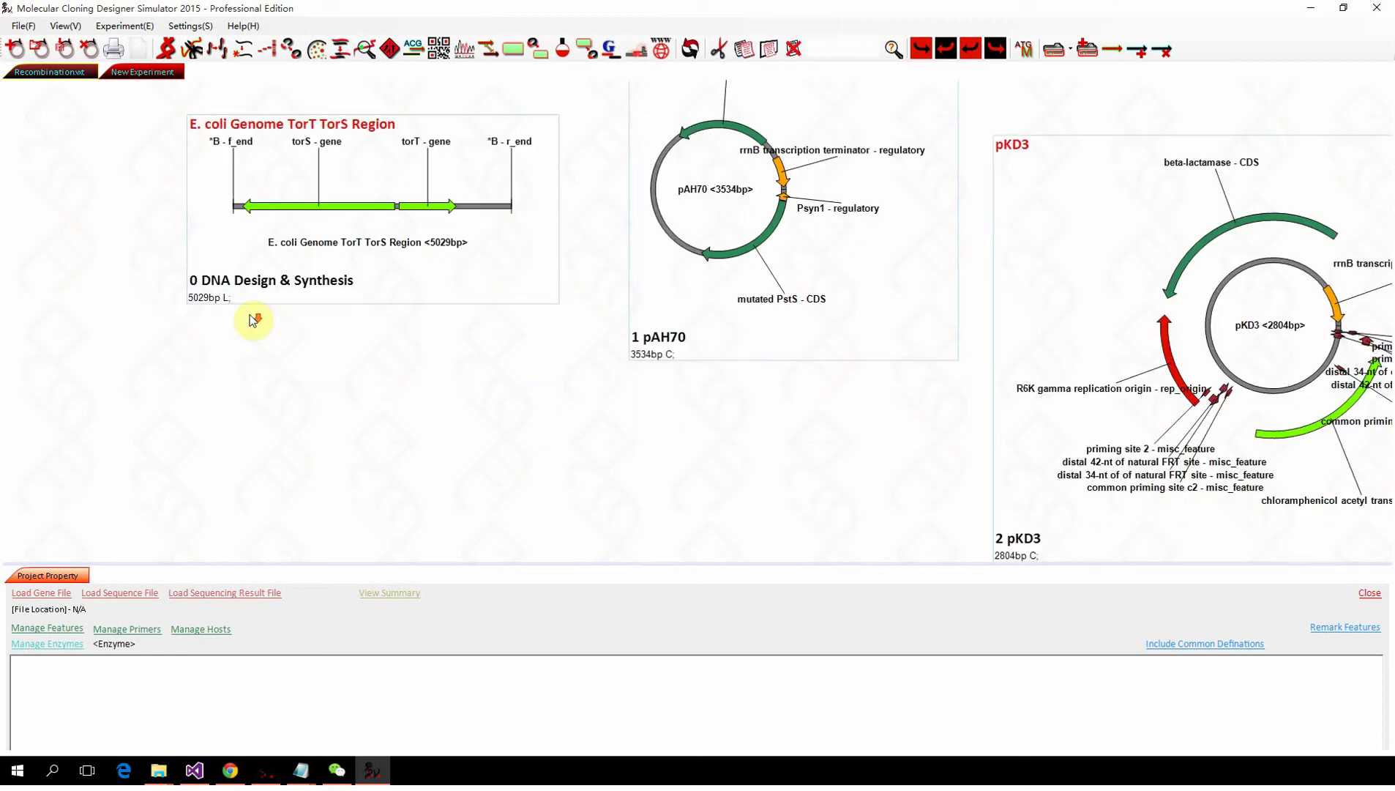
scroll(249, 315, "up", 1)
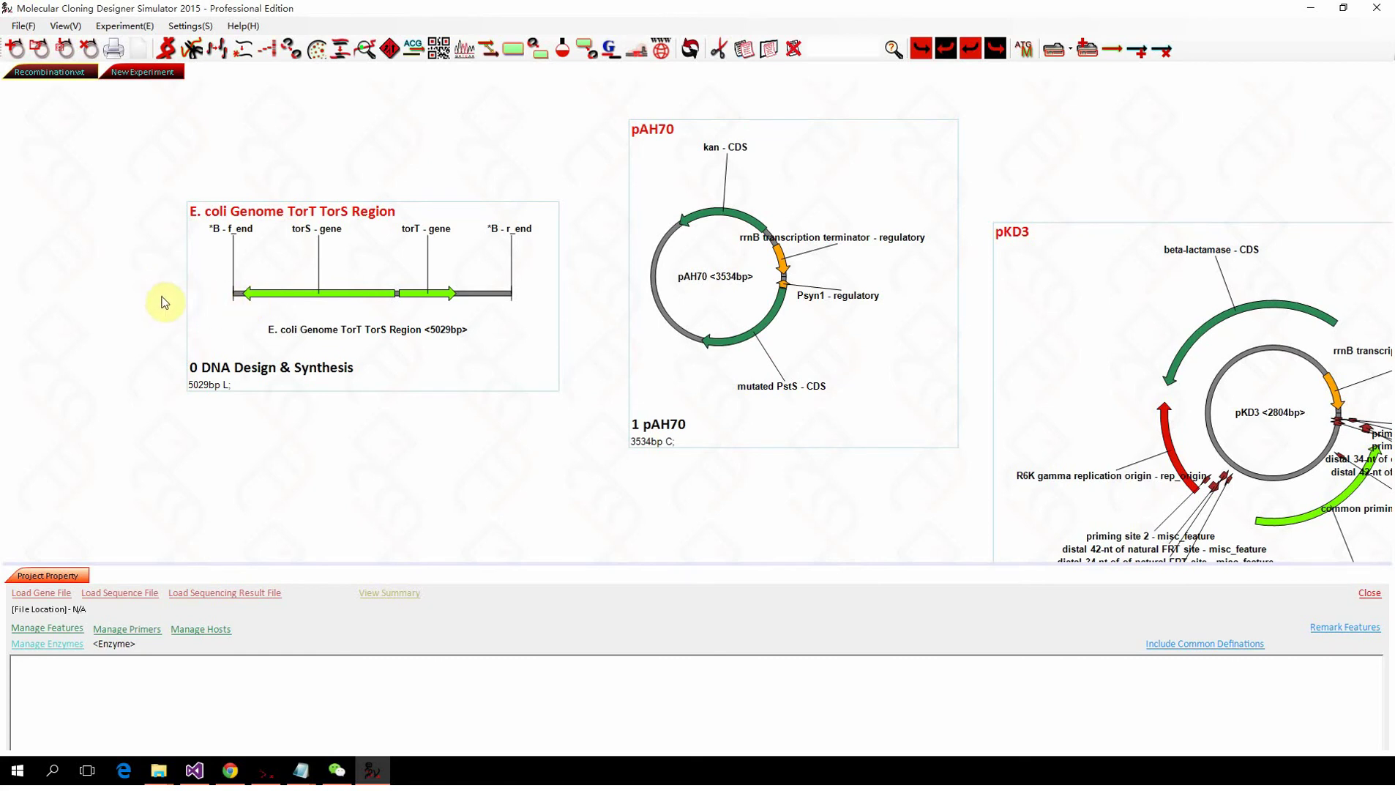
left_click(370, 304)
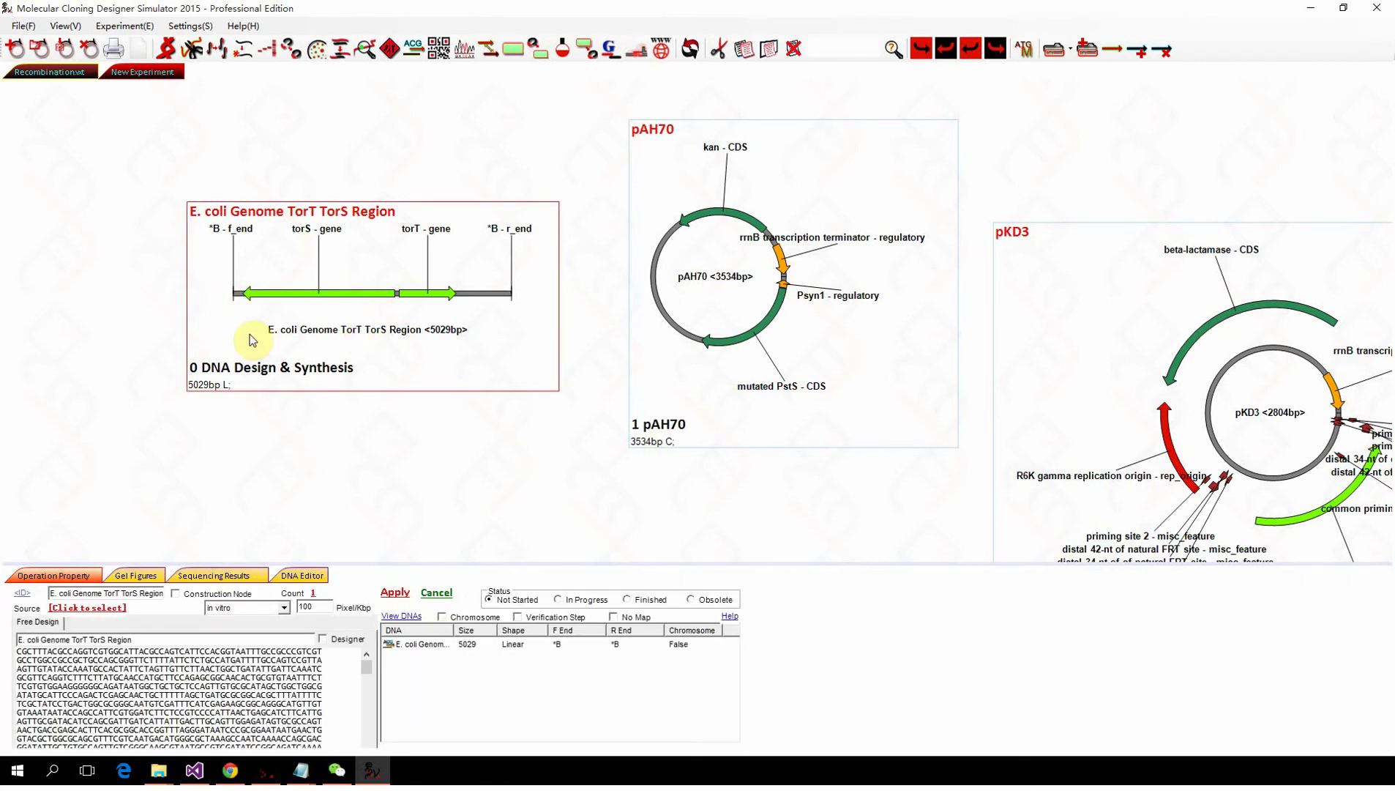
scroll(220, 274, "up", 2)
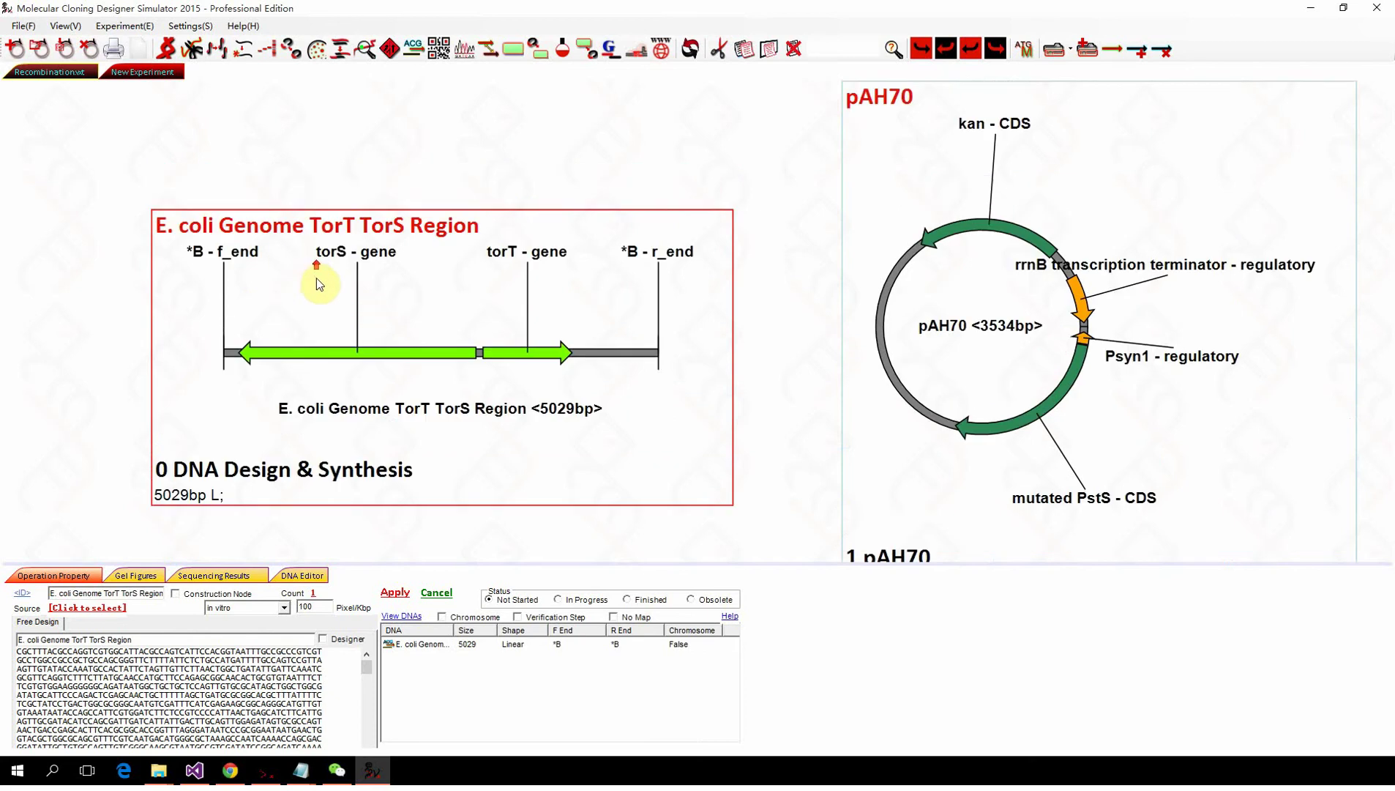
scroll(387, 332, "down", 1)
scroll(388, 331, "up", 1)
scroll(386, 332, "down", 1)
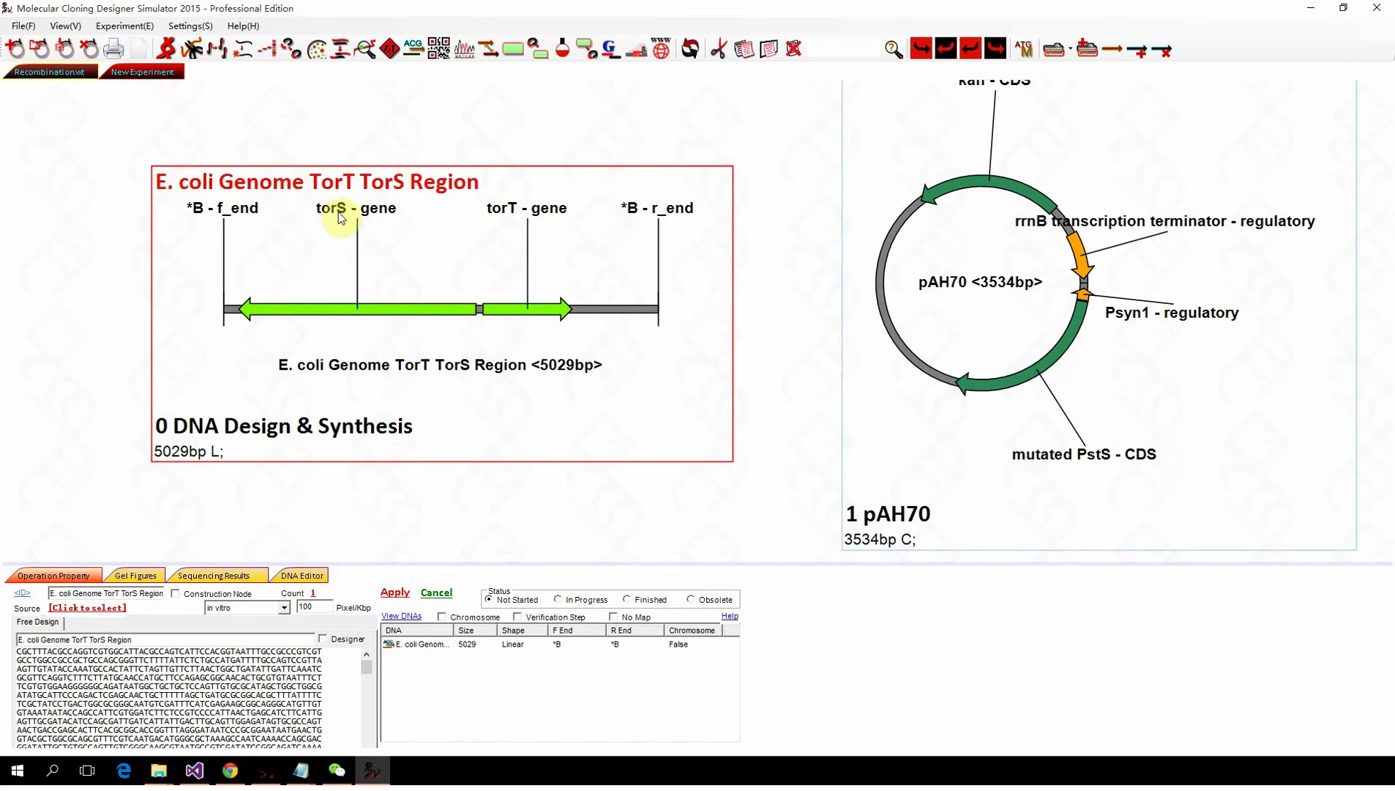
left_click(638, 286)
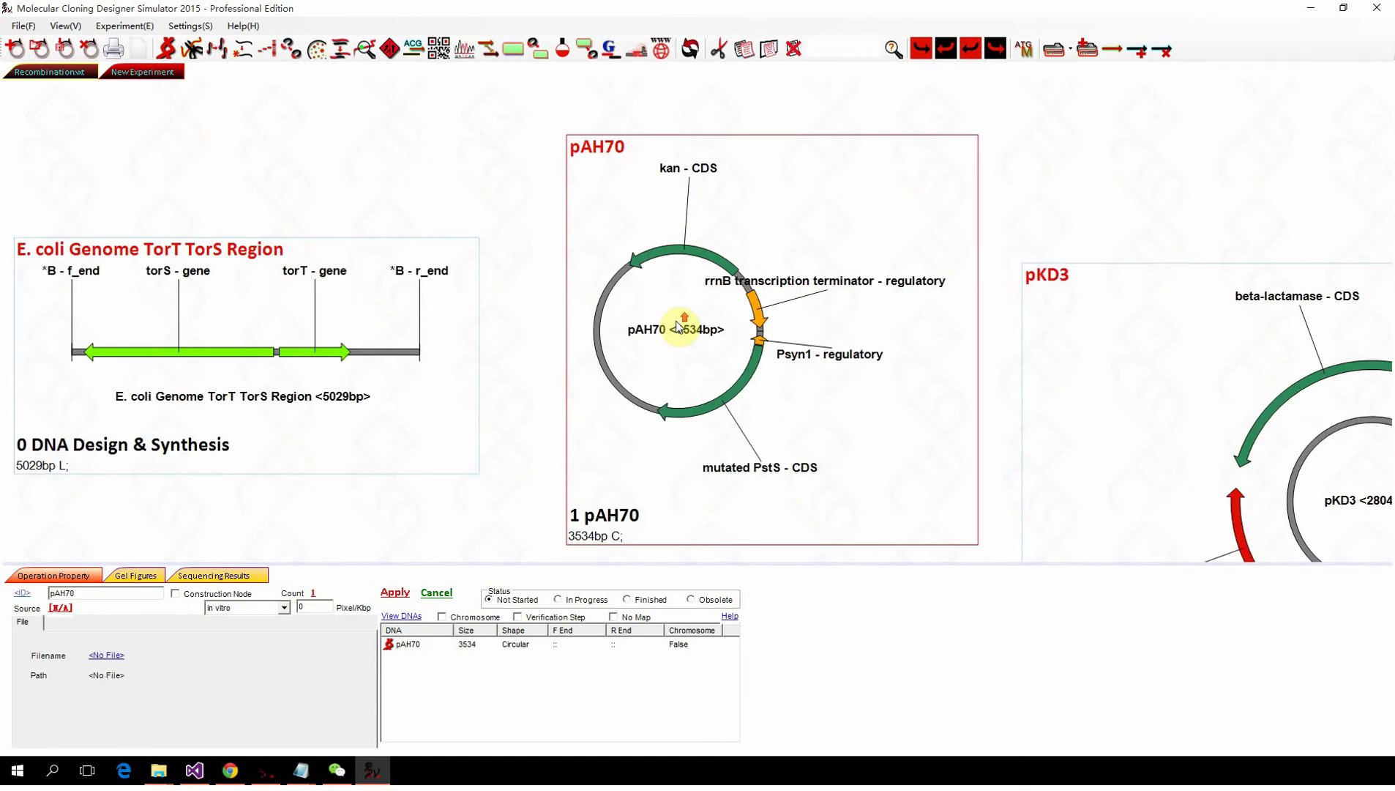
left_click(550, 328)
Step: Add a Recombination operation that combines pAH70 with the E. coli Genome TorT TorS Region
left_click(654, 286)
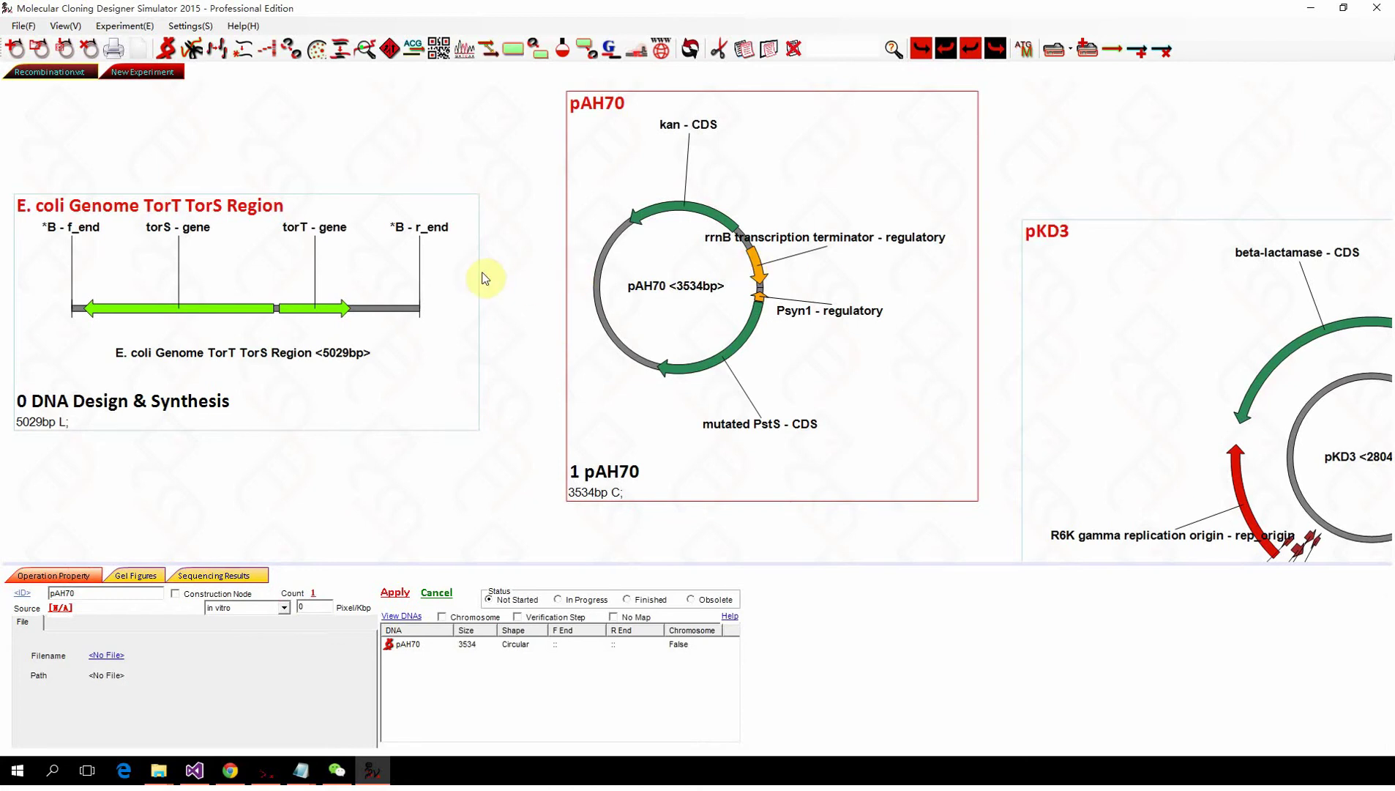
left_click(356, 298, "ctrl")
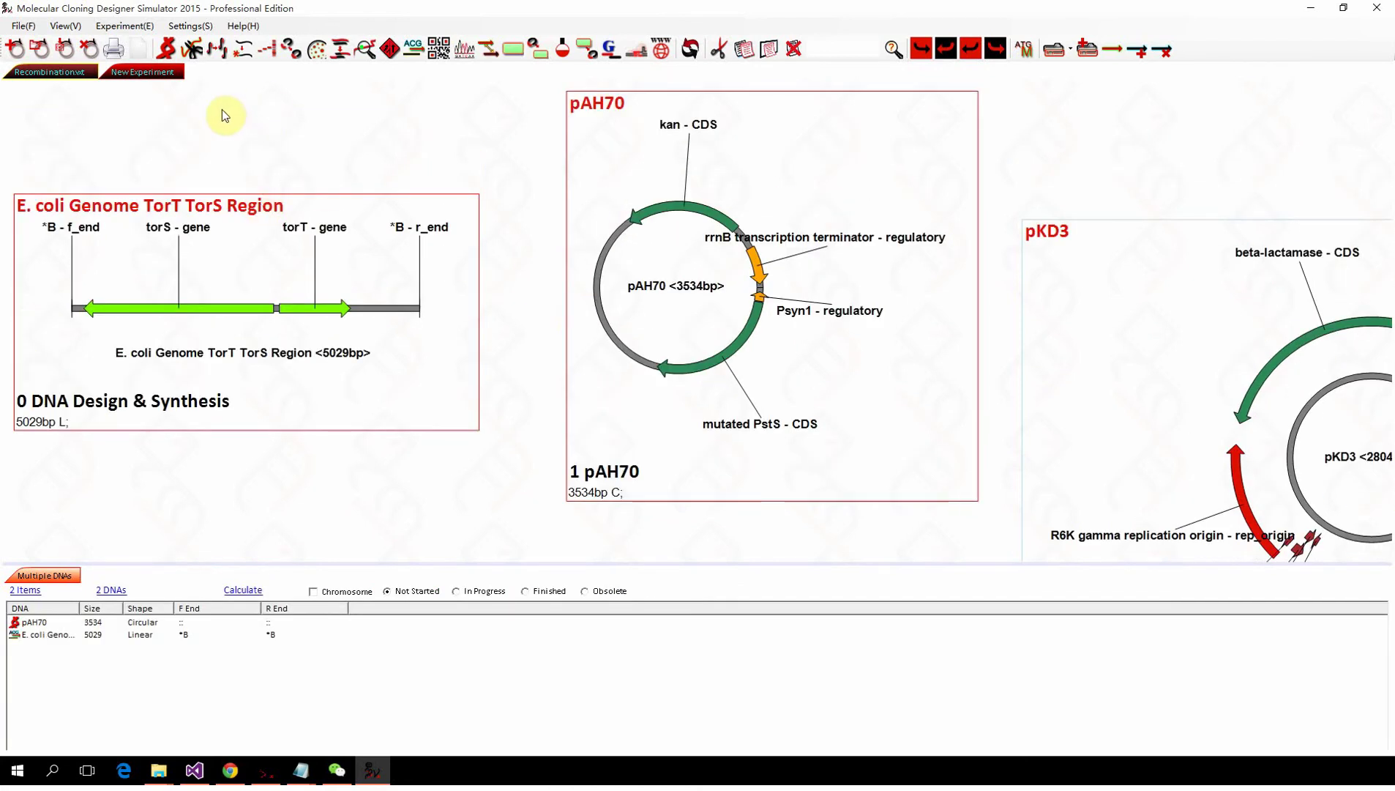
left_click(133, 28)
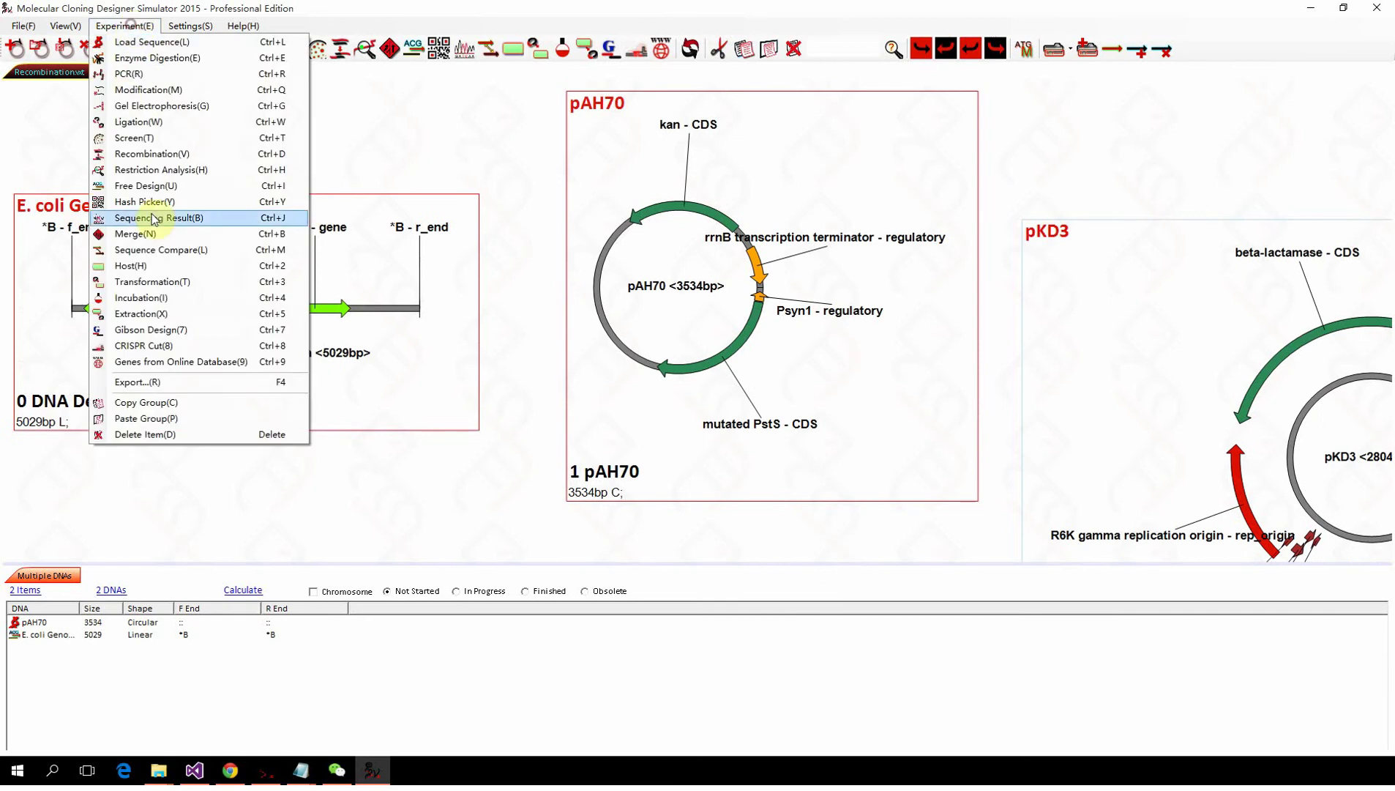
left_click(159, 152)
scroll(424, 427, "down", 2)
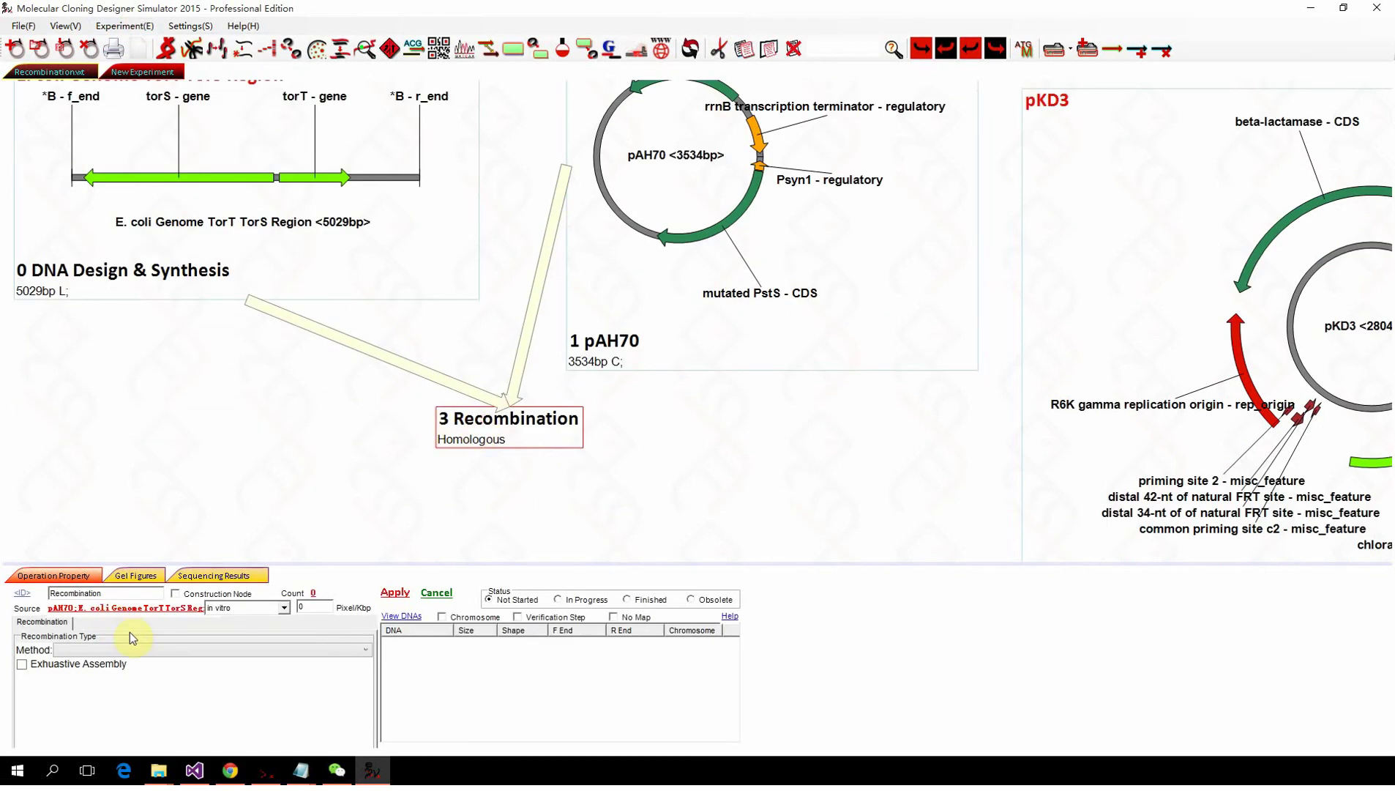
Step: Set the recombination method to HK022 attBP and apply it to generate the recombined product
left_click(136, 650)
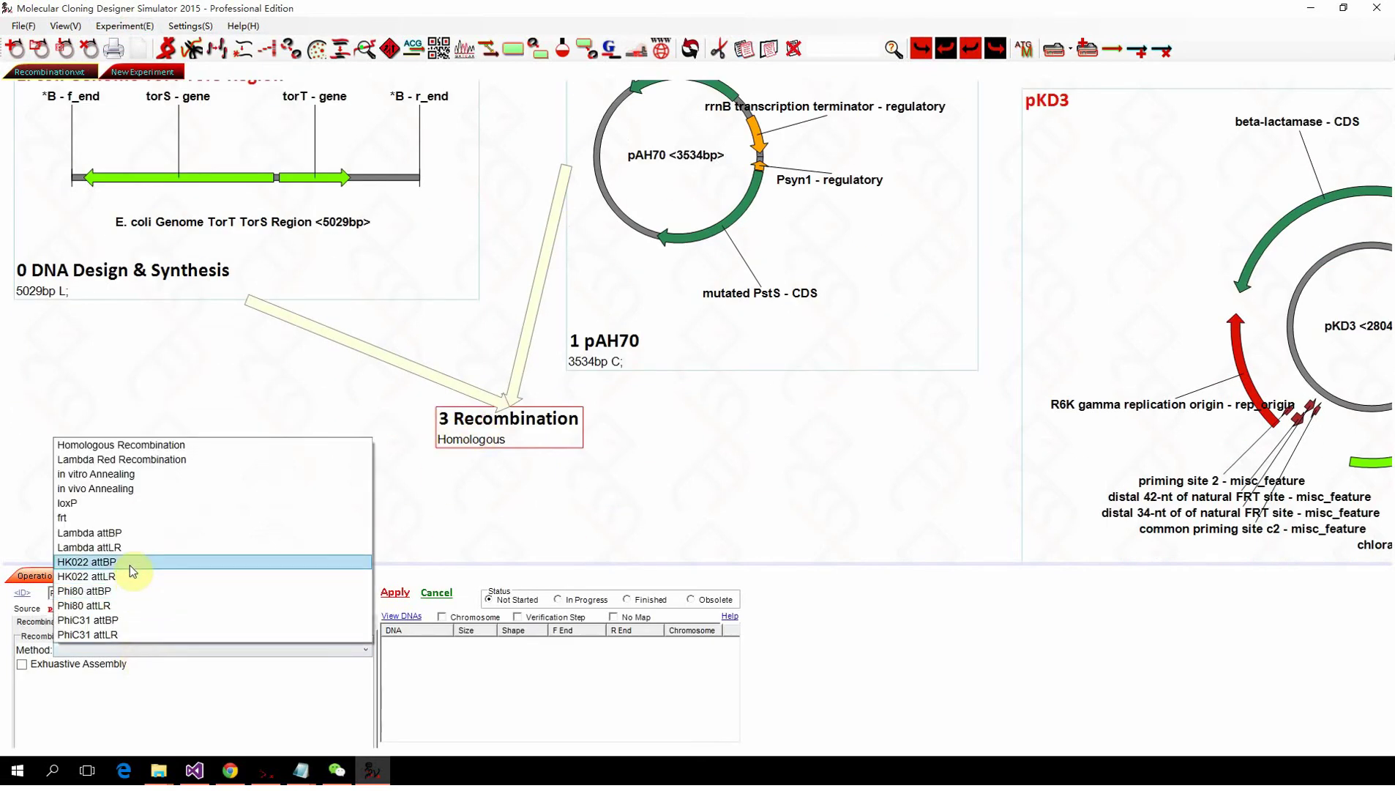
left_click(130, 564)
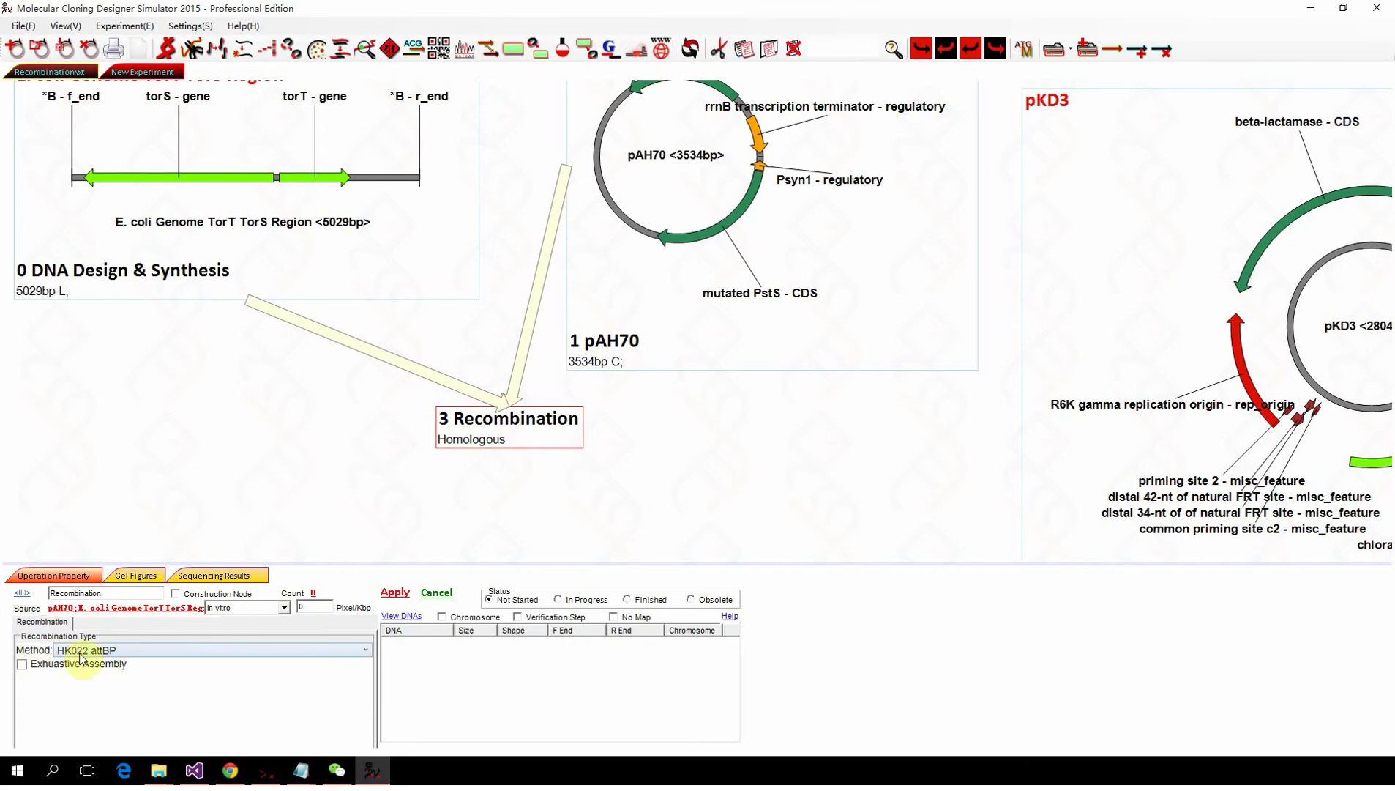
left_click(395, 591)
scroll(487, 506, "down", 3)
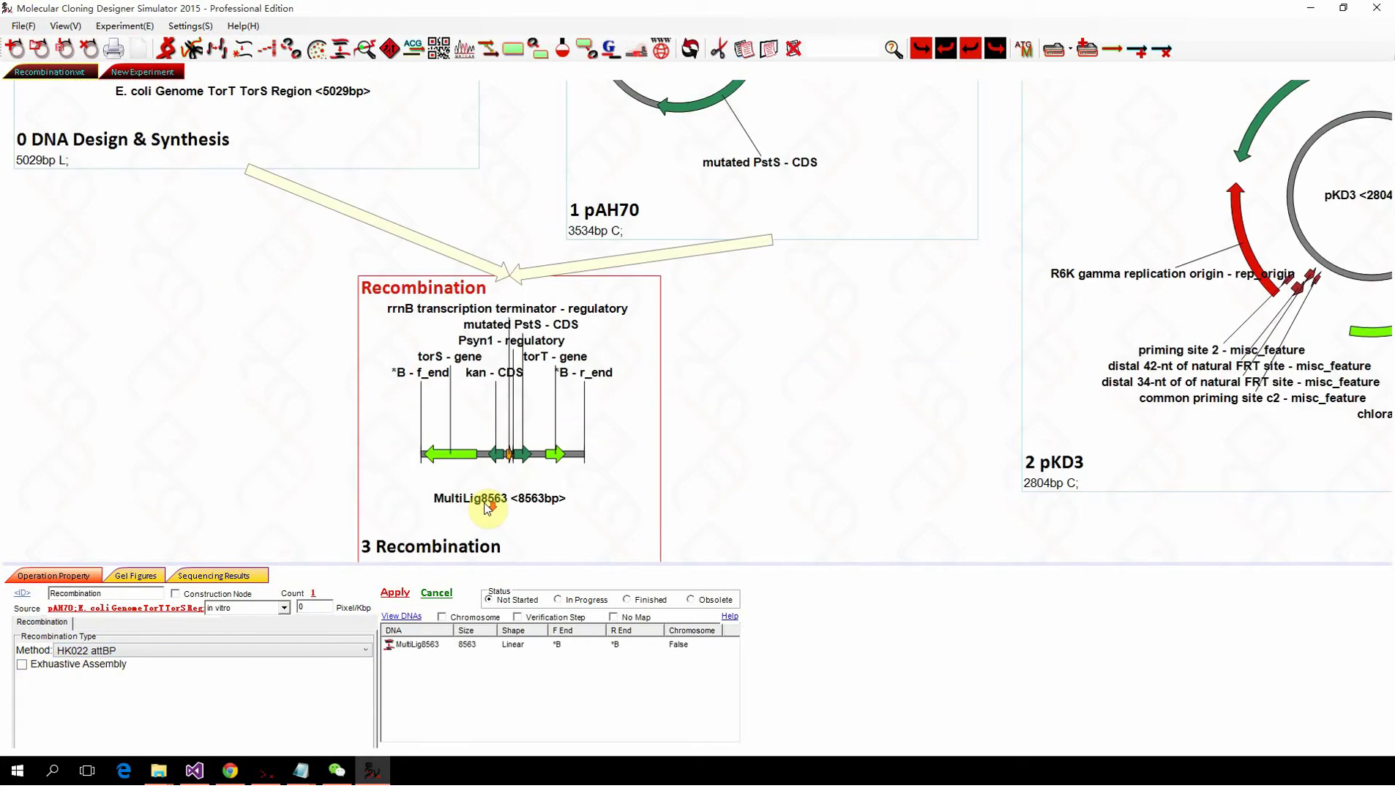
scroll(487, 505, "down", 1)
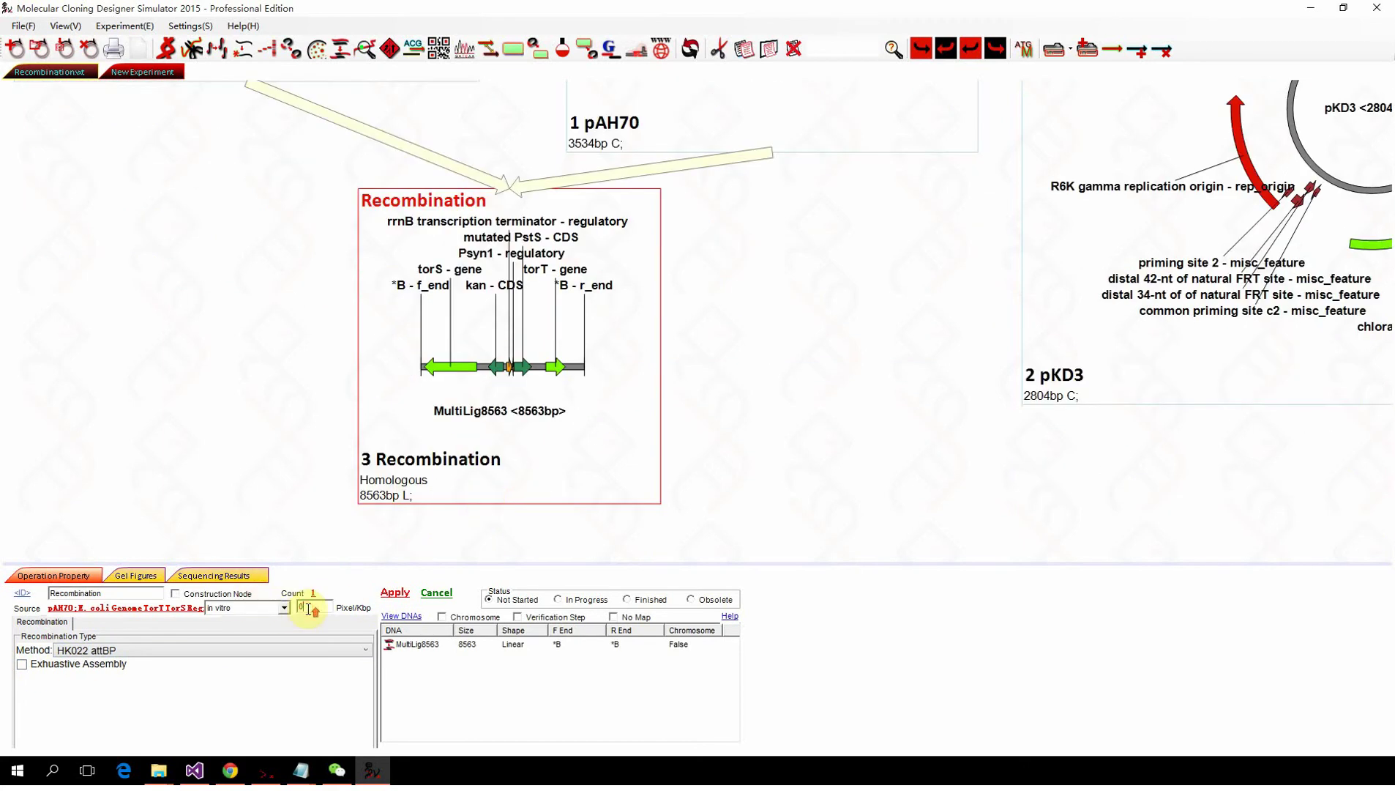
Step: Set the Recombination map's scale to 100 Pixel/Kbp and look over the enlarged product map
type("100")
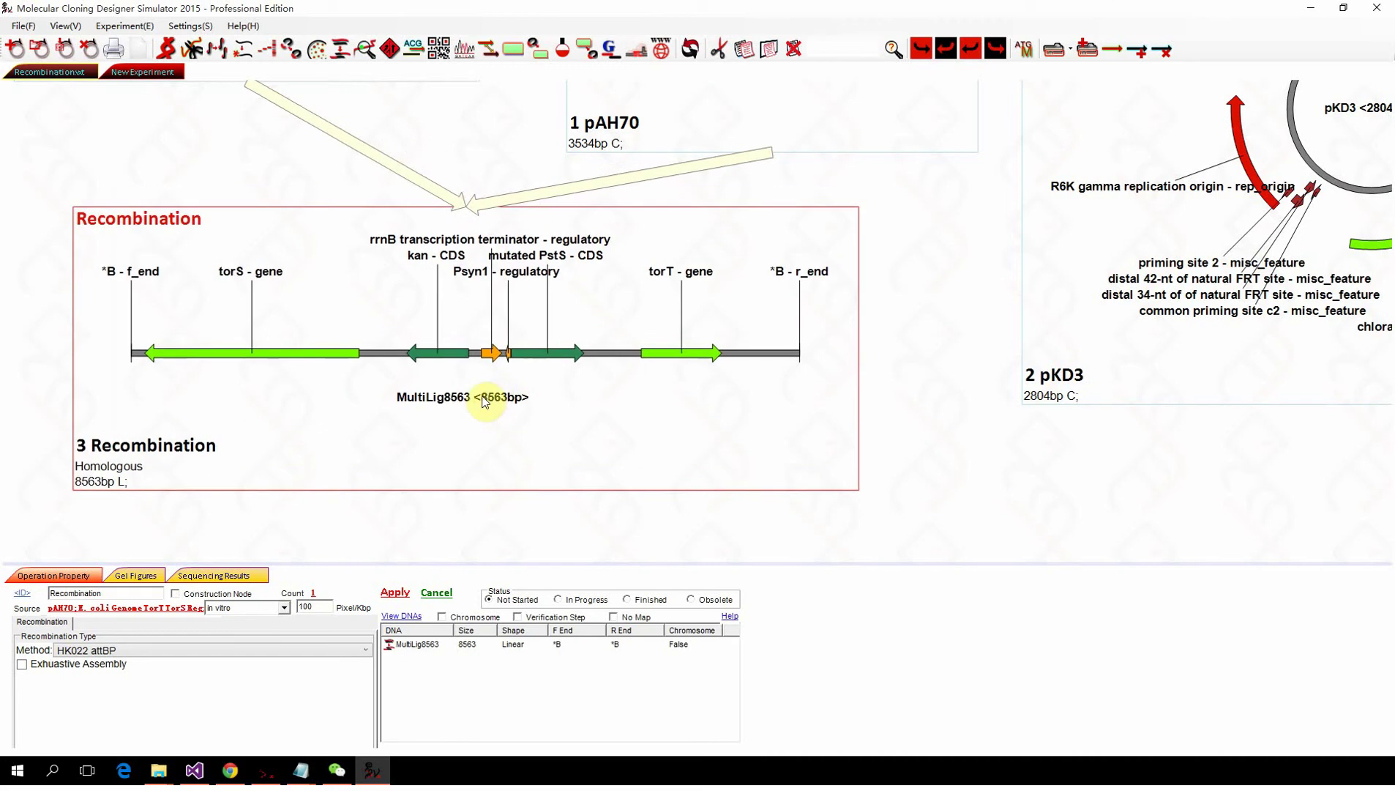
scroll(483, 402, "down", 3)
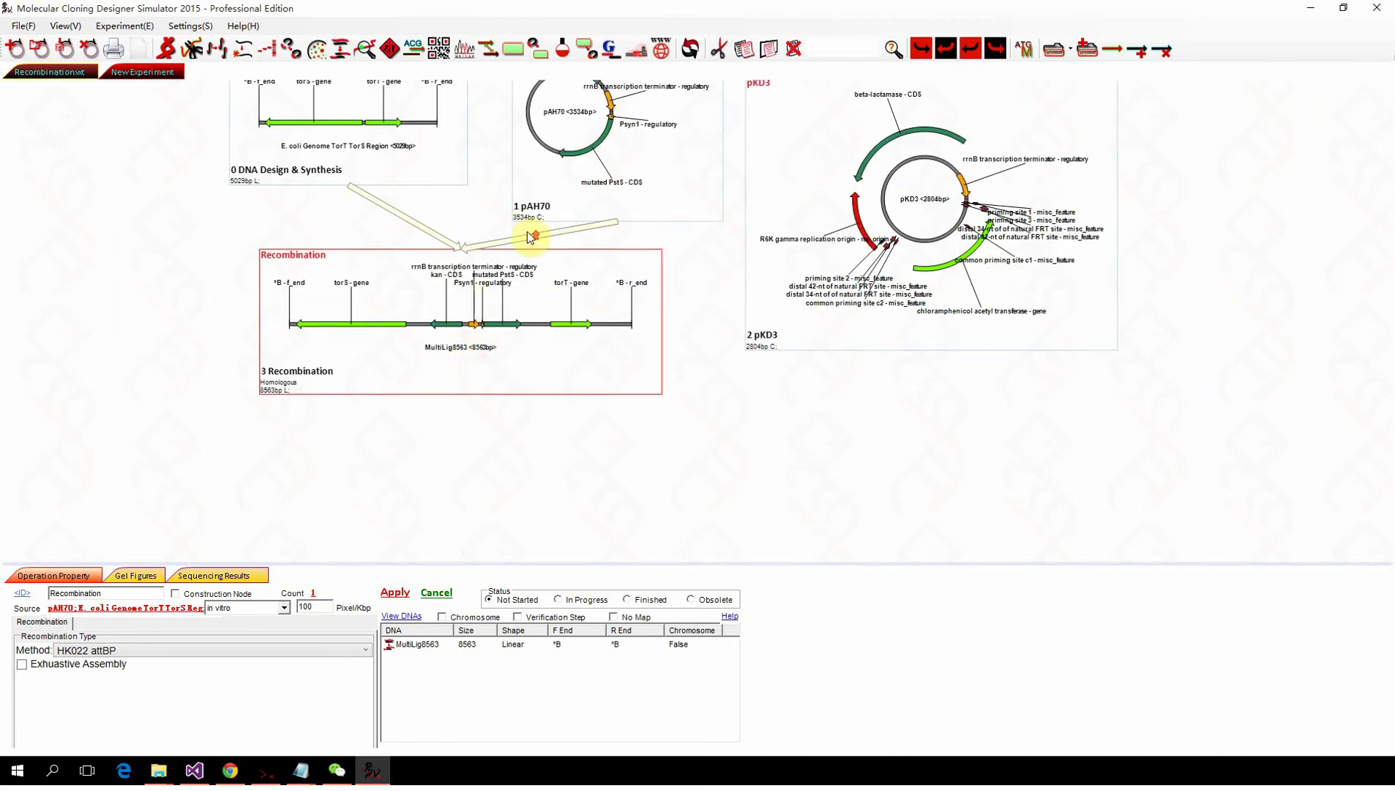
scroll(532, 236, "up", 1)
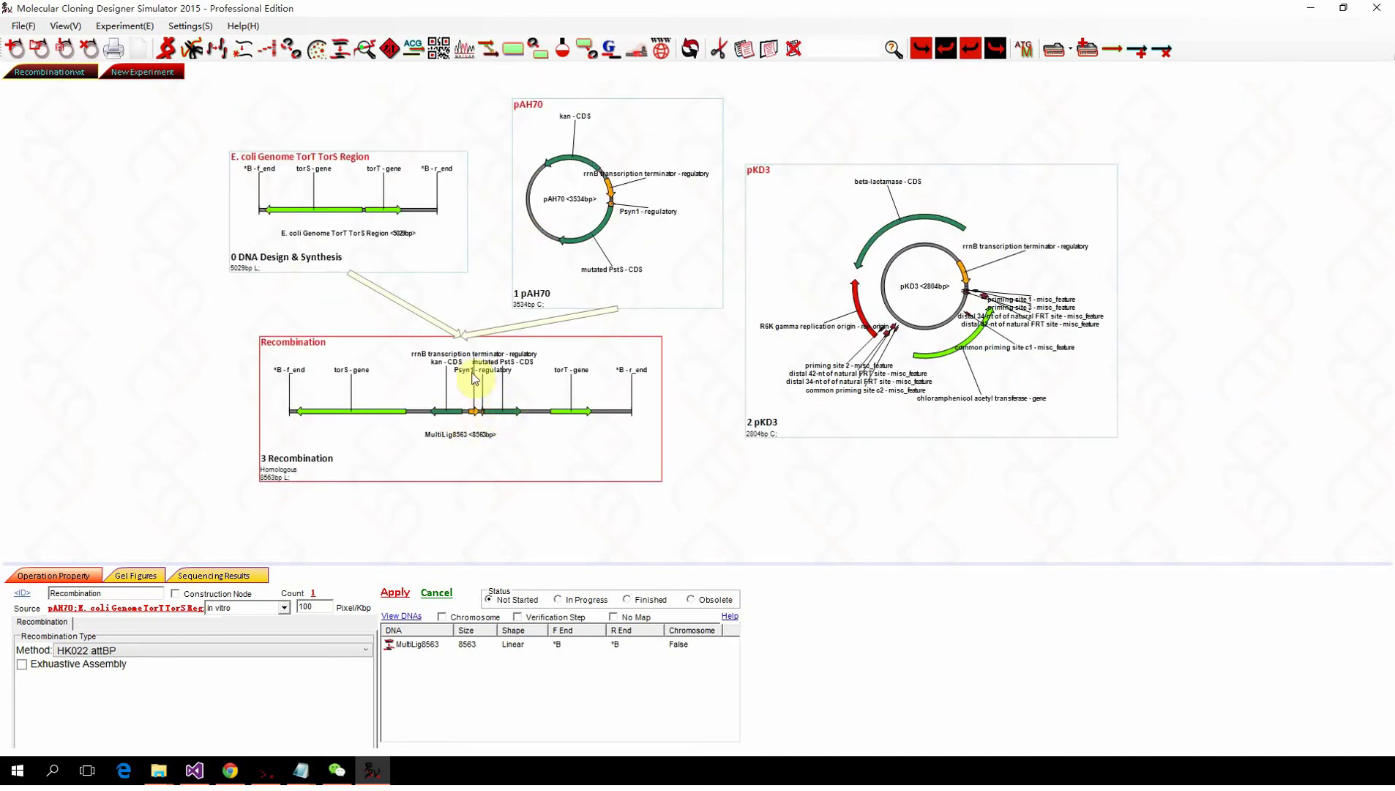
scroll(469, 411, "up", 2)
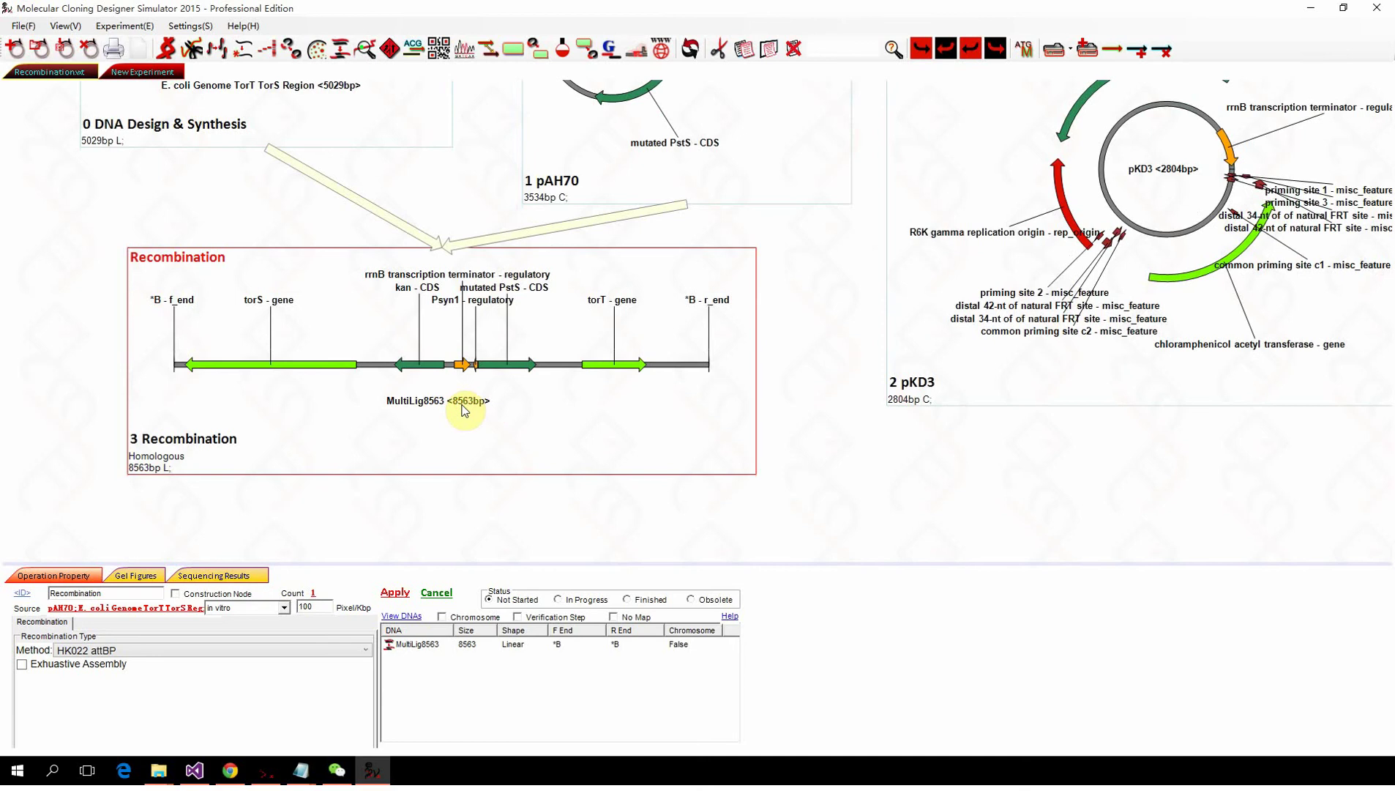
scroll(423, 410, "down", 2)
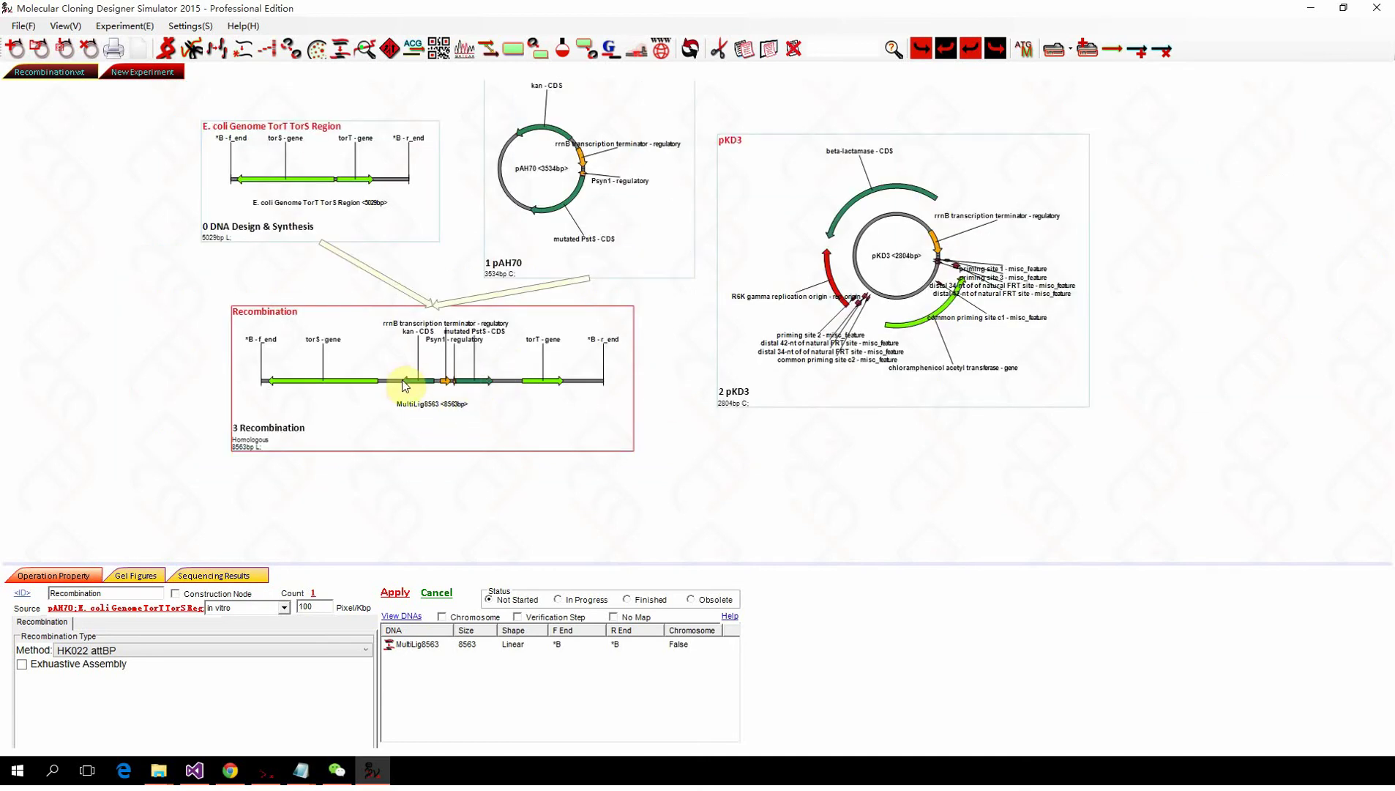
Step: Add a PCR operation that uses the pKD3 plasmid as its template
left_click(814, 326)
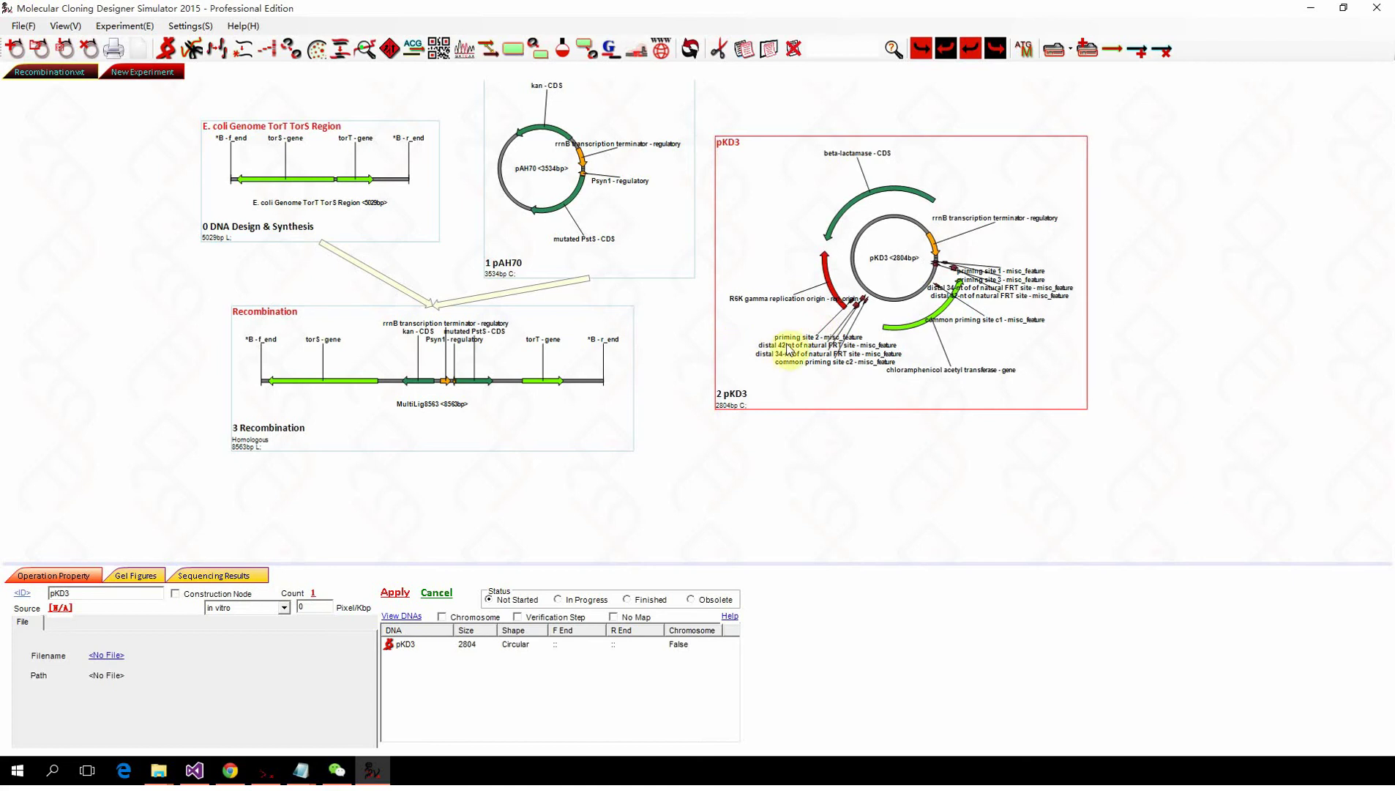
scroll(788, 345, "down", 1)
scroll(788, 346, "up", 1)
left_click_drag(823, 347, 824, 341)
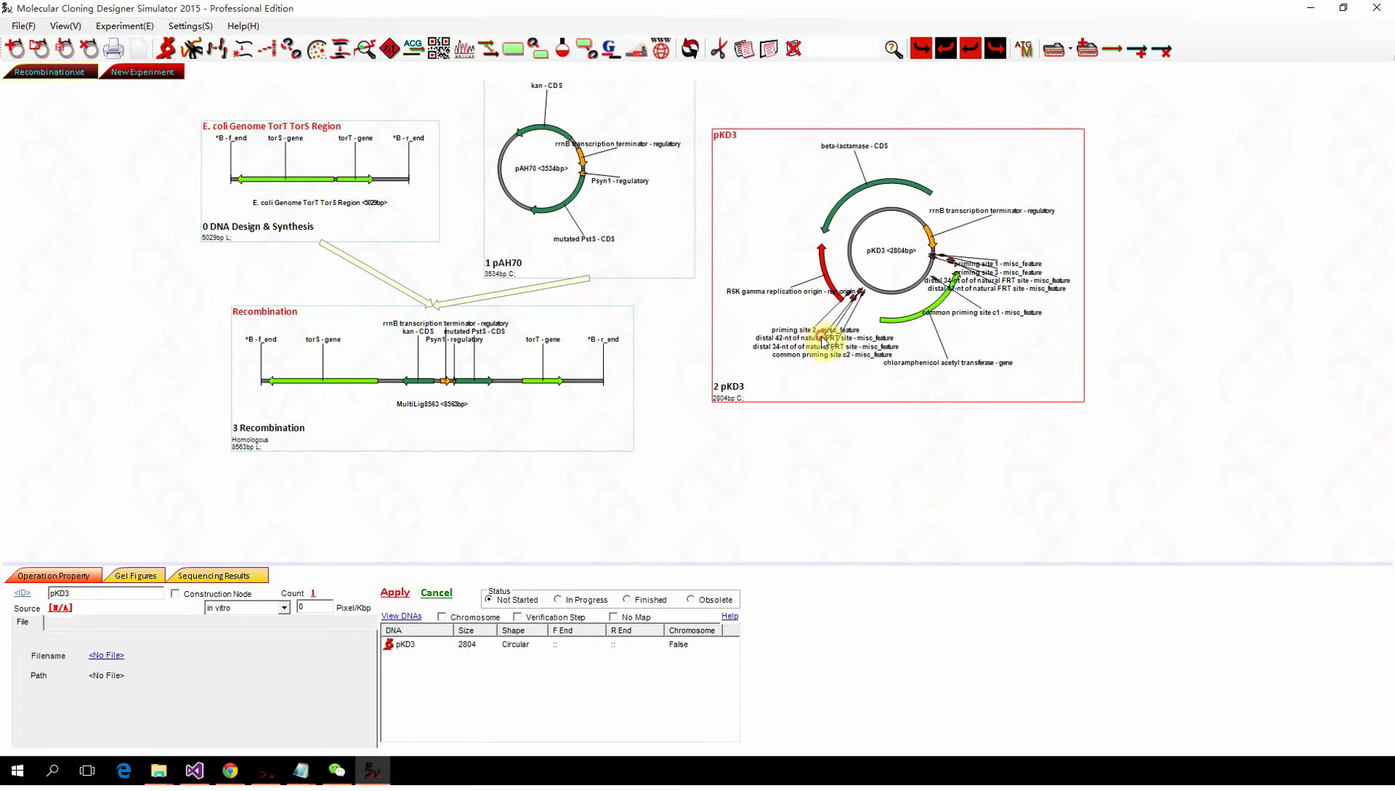
left_click(789, 438)
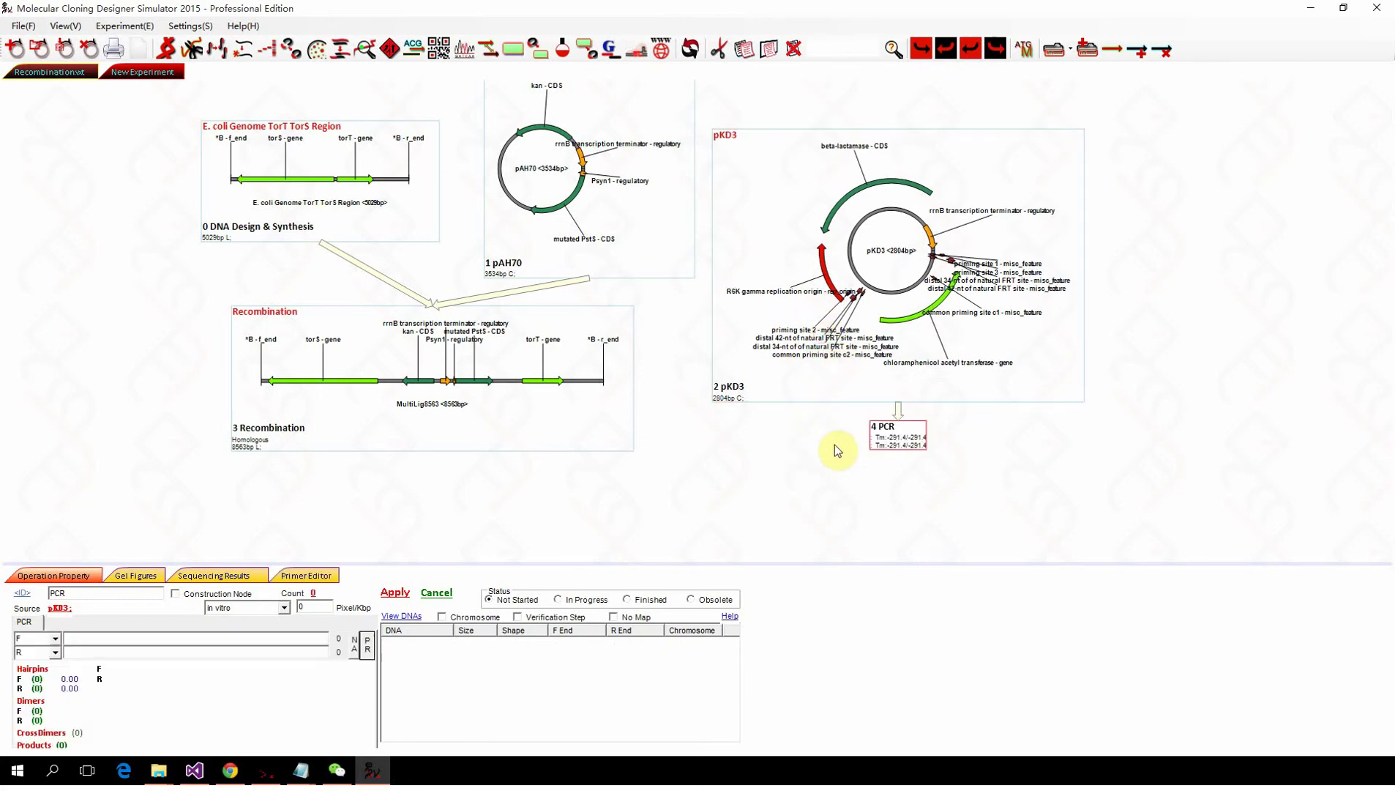
Step: Open the PCR primer designer for pKD3 and create the 20 nt forward primer from priming site 1
left_click(367, 645)
left_click(359, 576)
left_click_drag(366, 563, 448, 183)
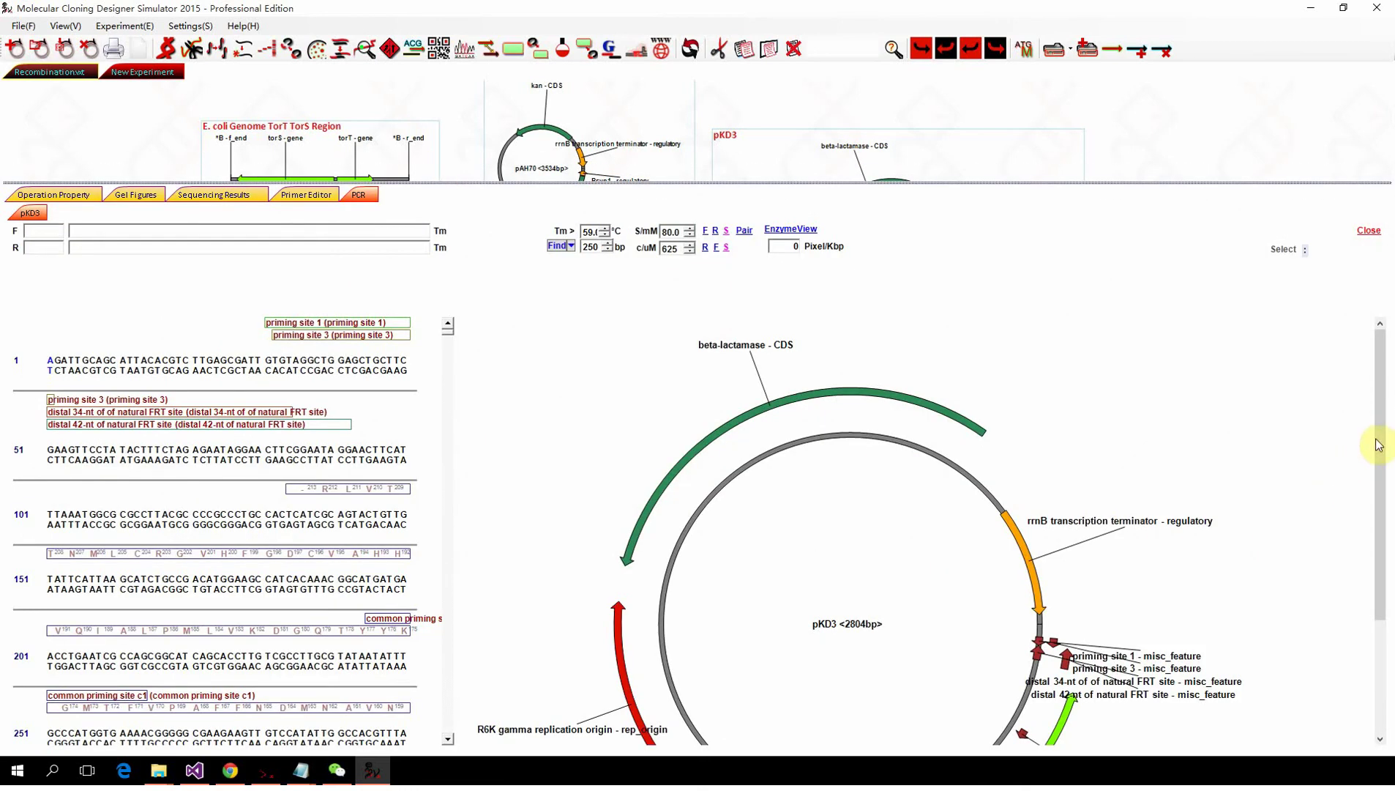
left_click_drag(1378, 444, 1379, 540)
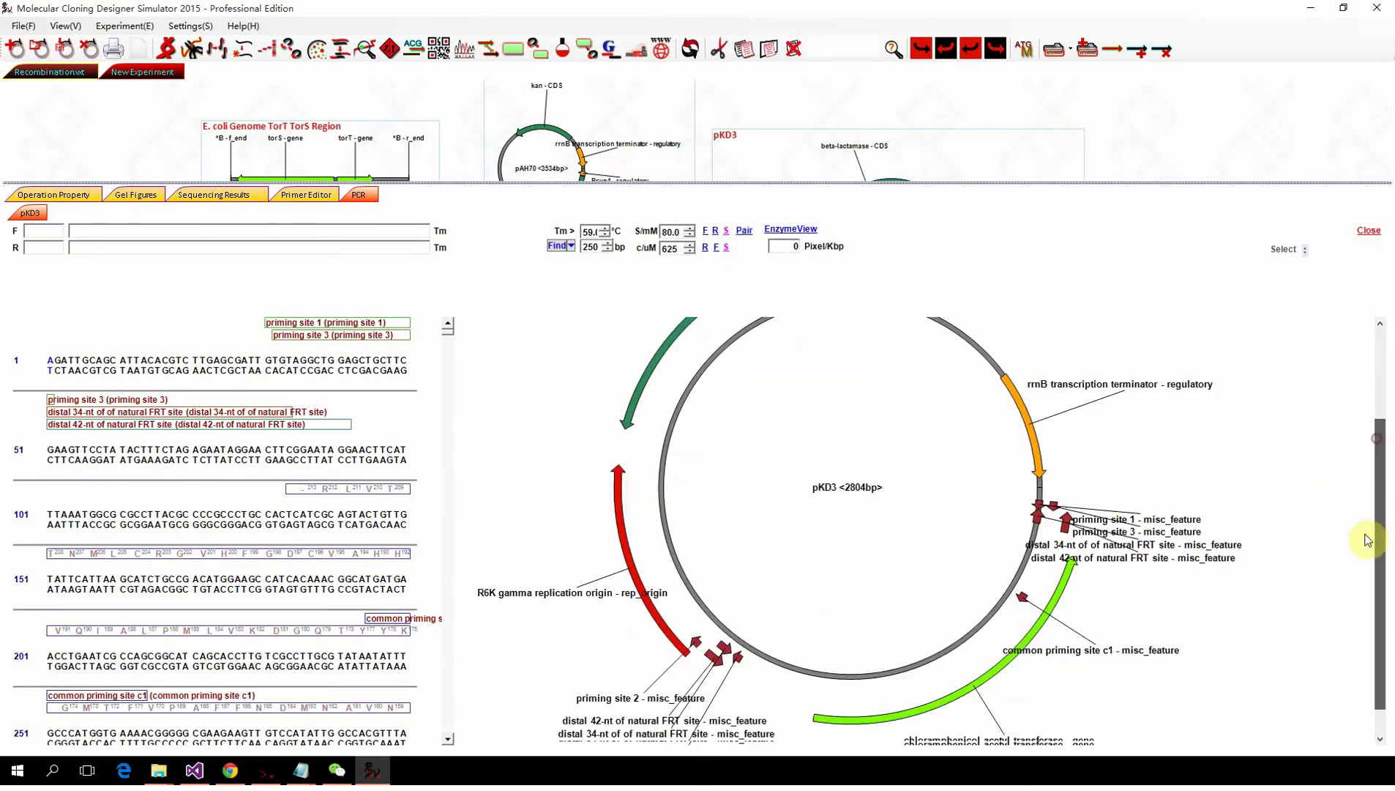
left_click(1039, 505)
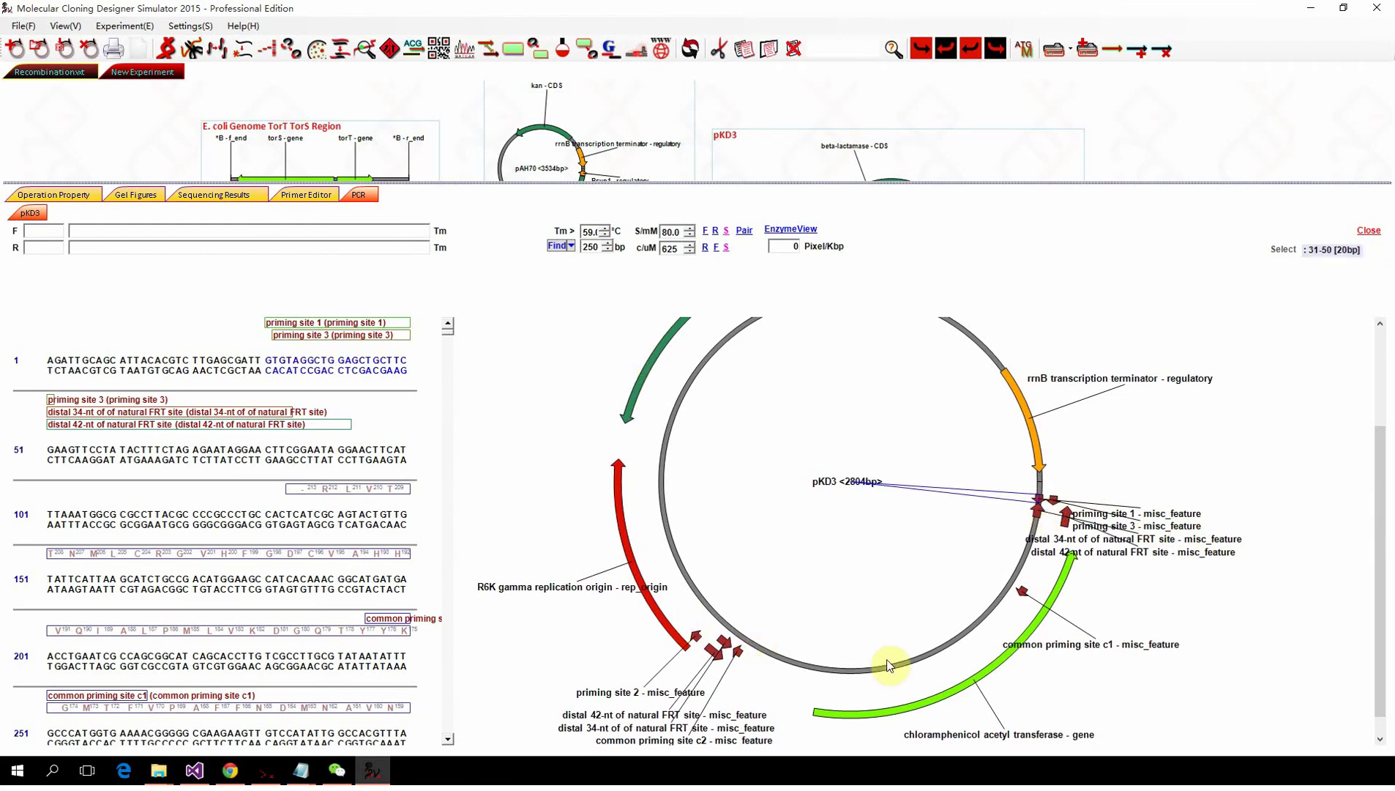
left_click(276, 357)
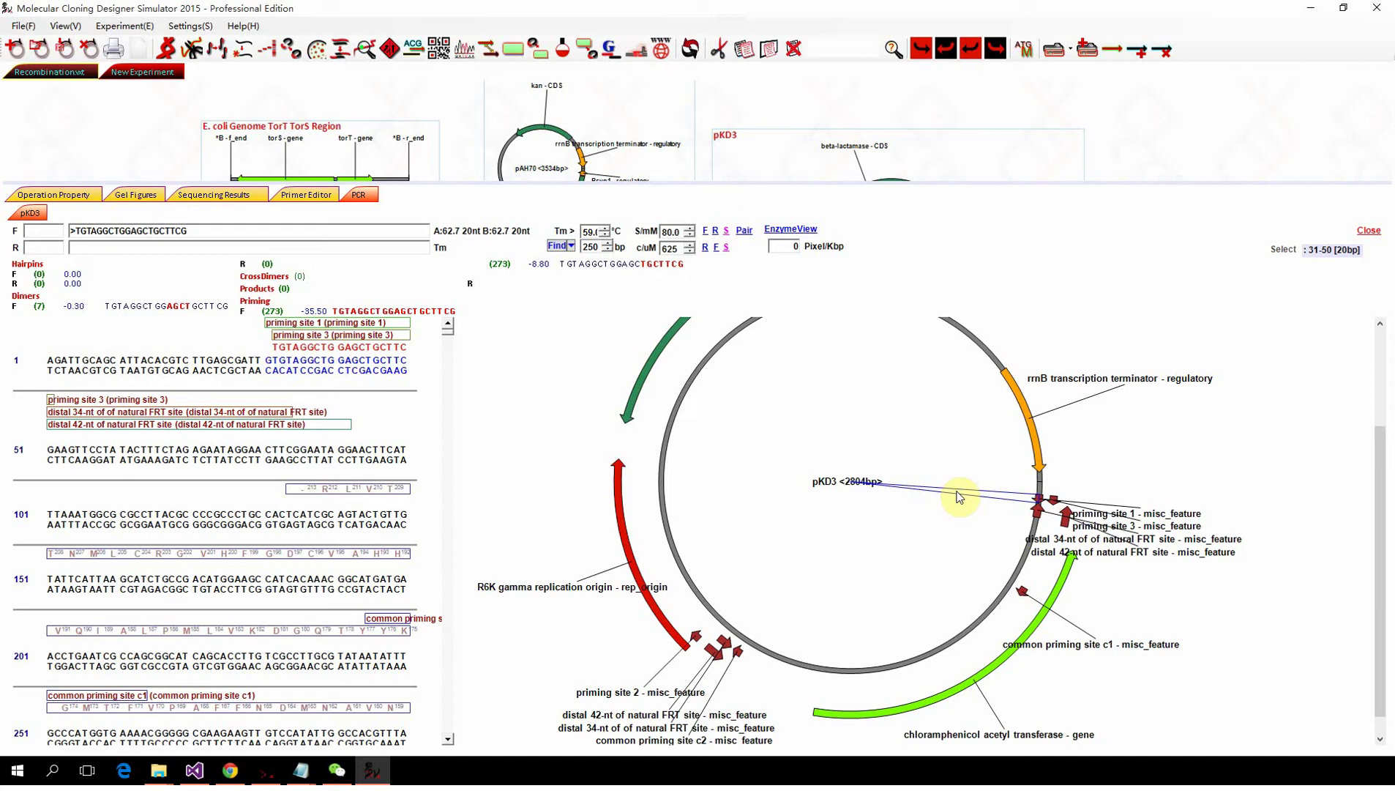
Step: Create the reverse primer from priming site 2, name the primer pair KOF and KOR, and apply the PCR
left_click(701, 644)
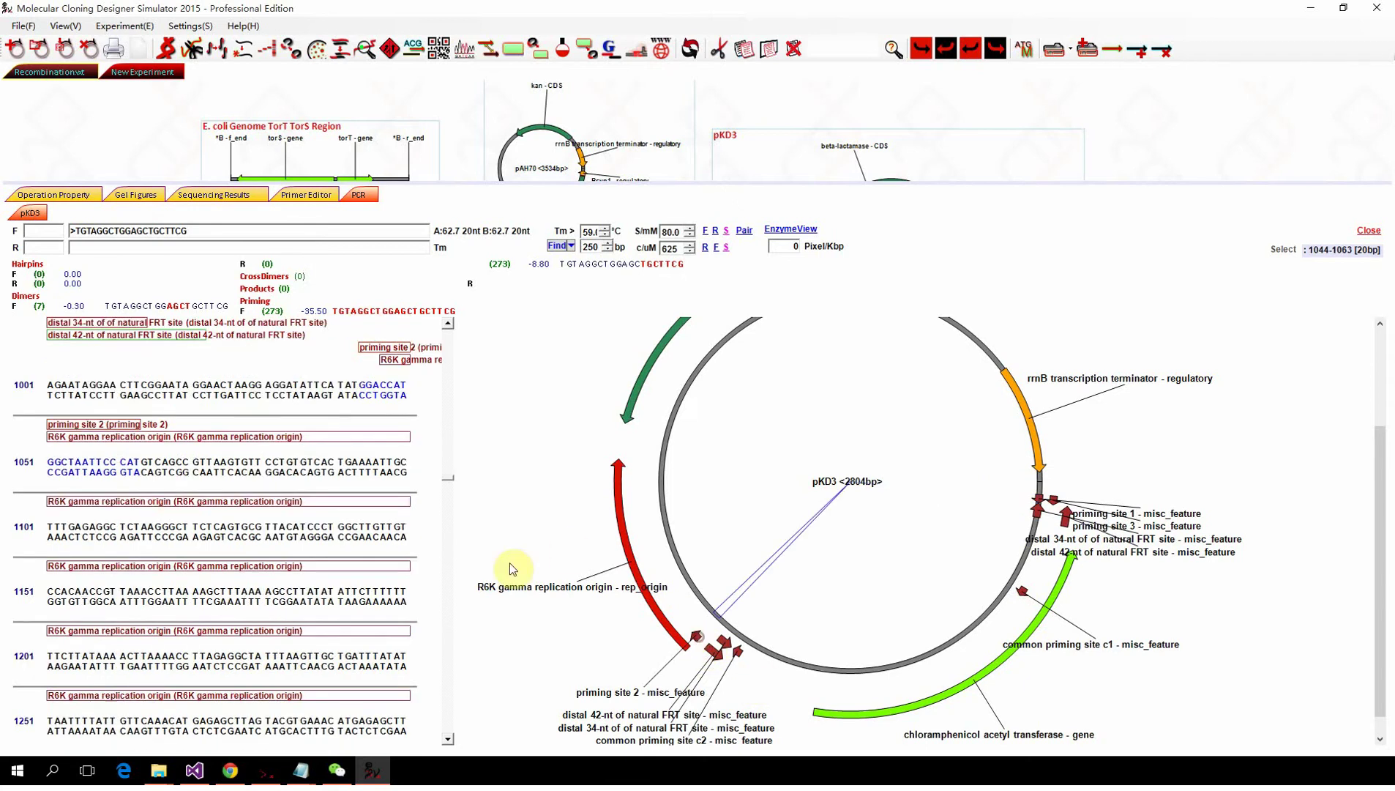
left_click(136, 483)
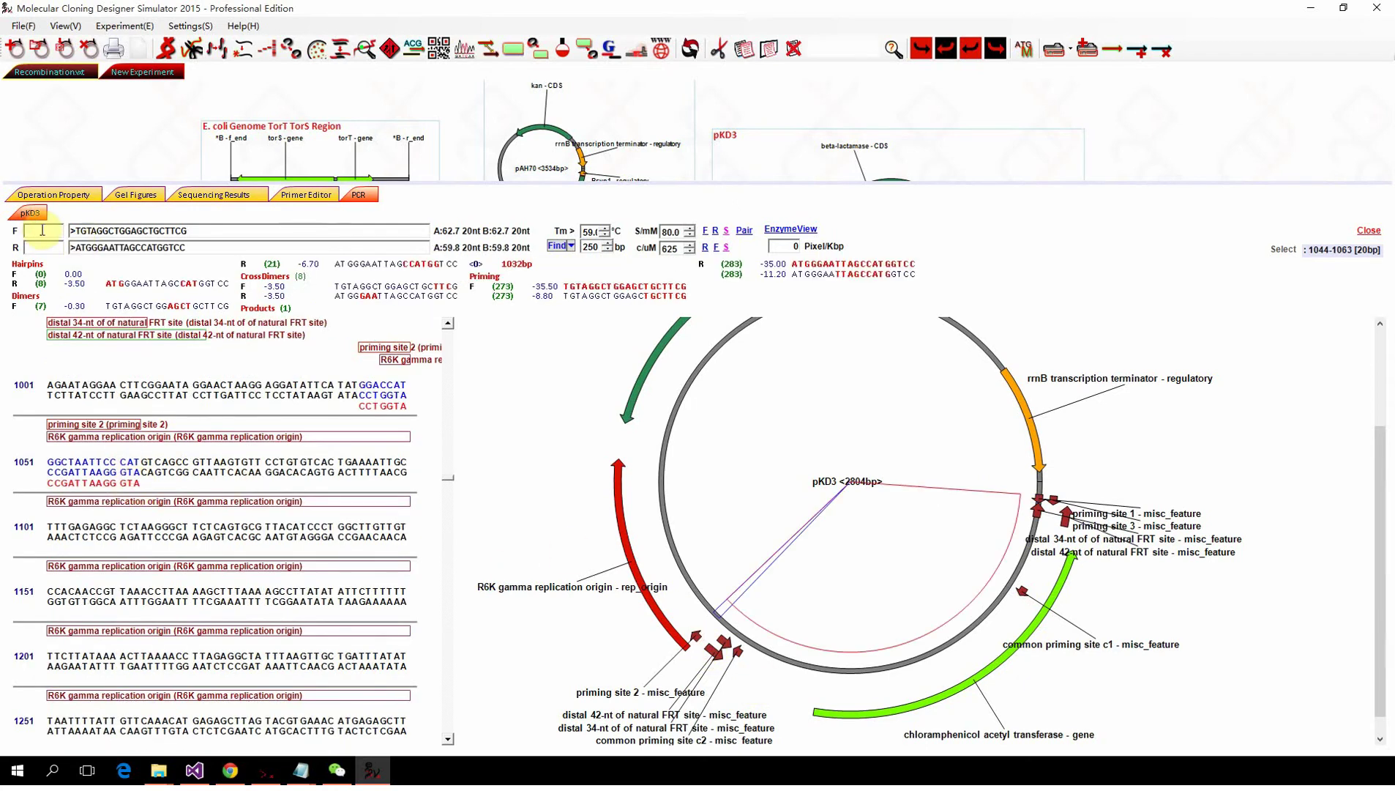
type("KOF")
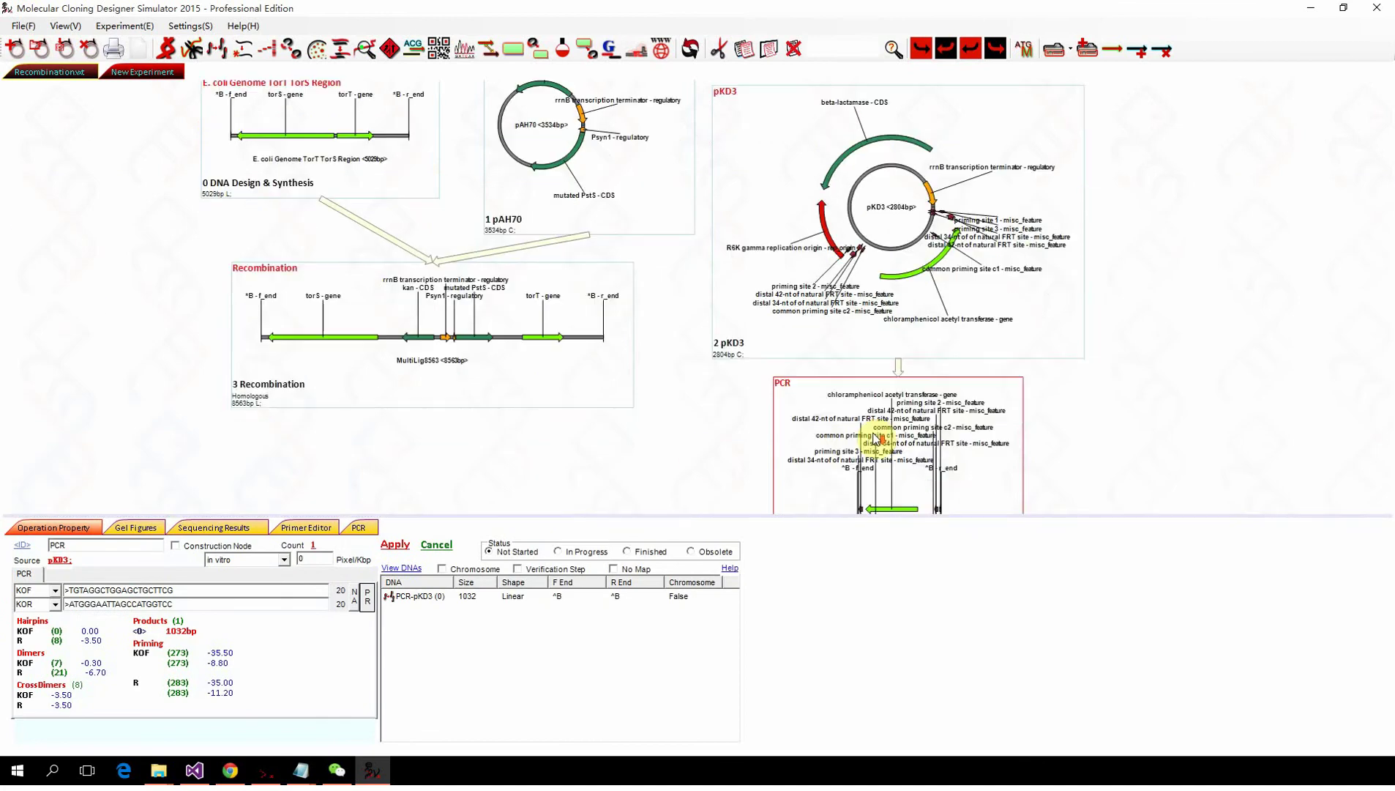
Step: Review the properties and maps of the pKD3 PCR product and the Recombination product
left_click(856, 417)
scroll(816, 251, "down", 2)
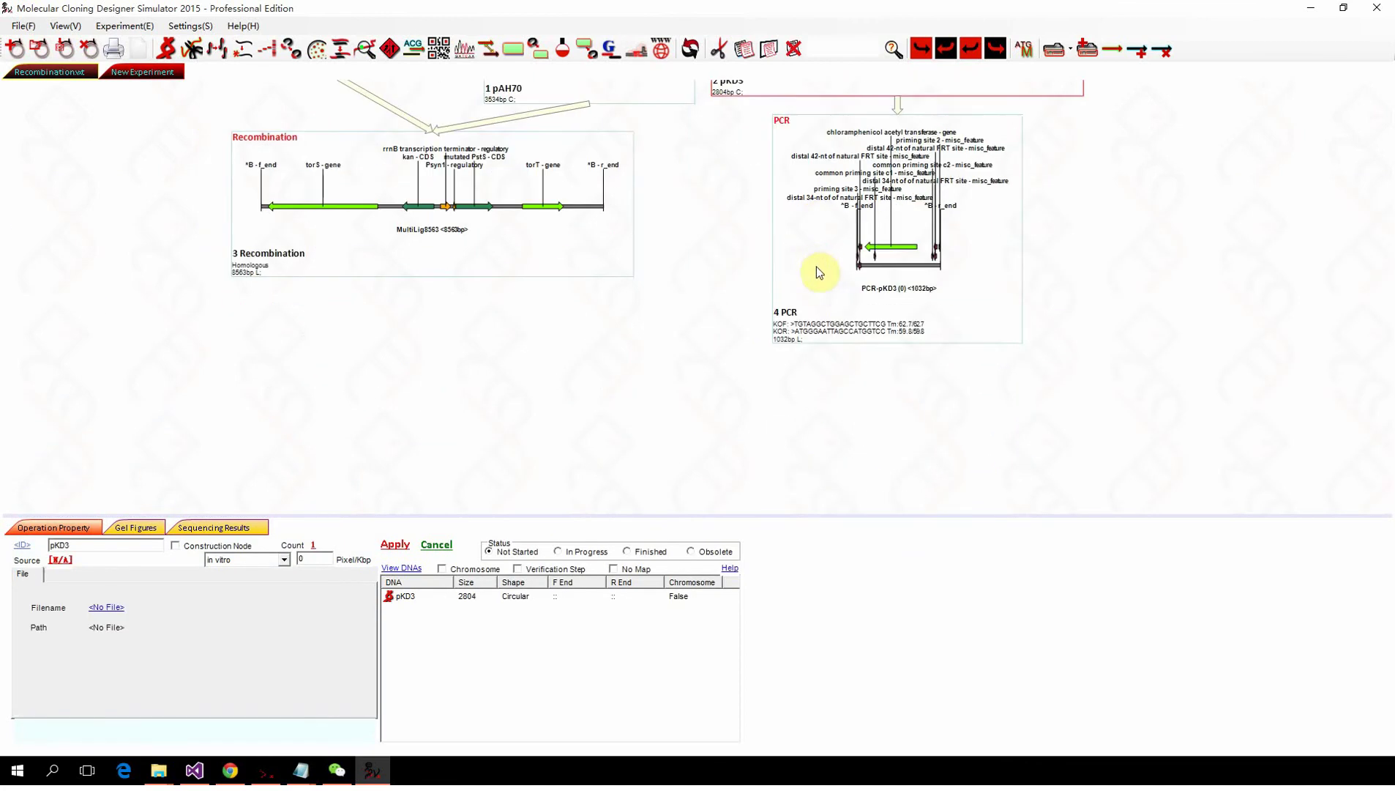
left_click(816, 266)
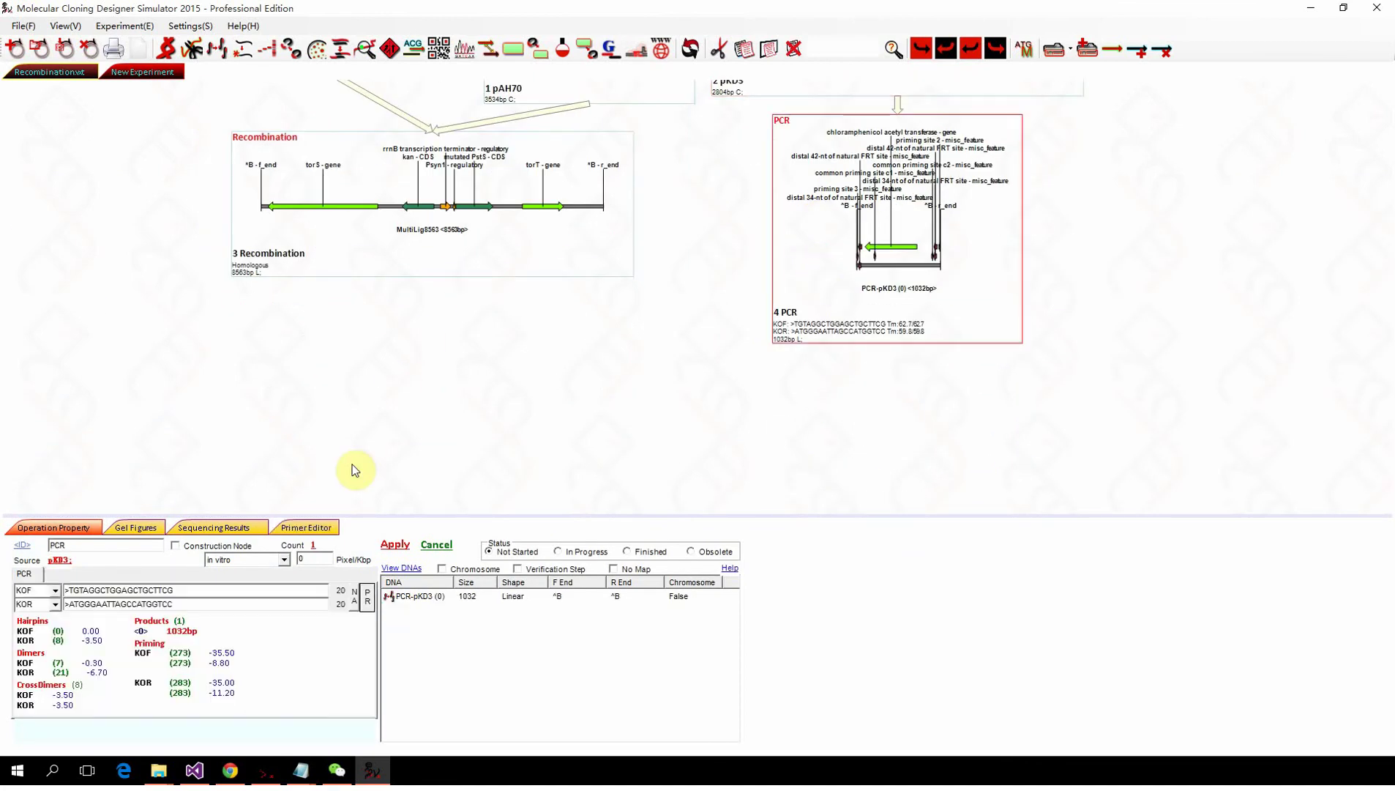
left_click_drag(385, 515, 387, 450)
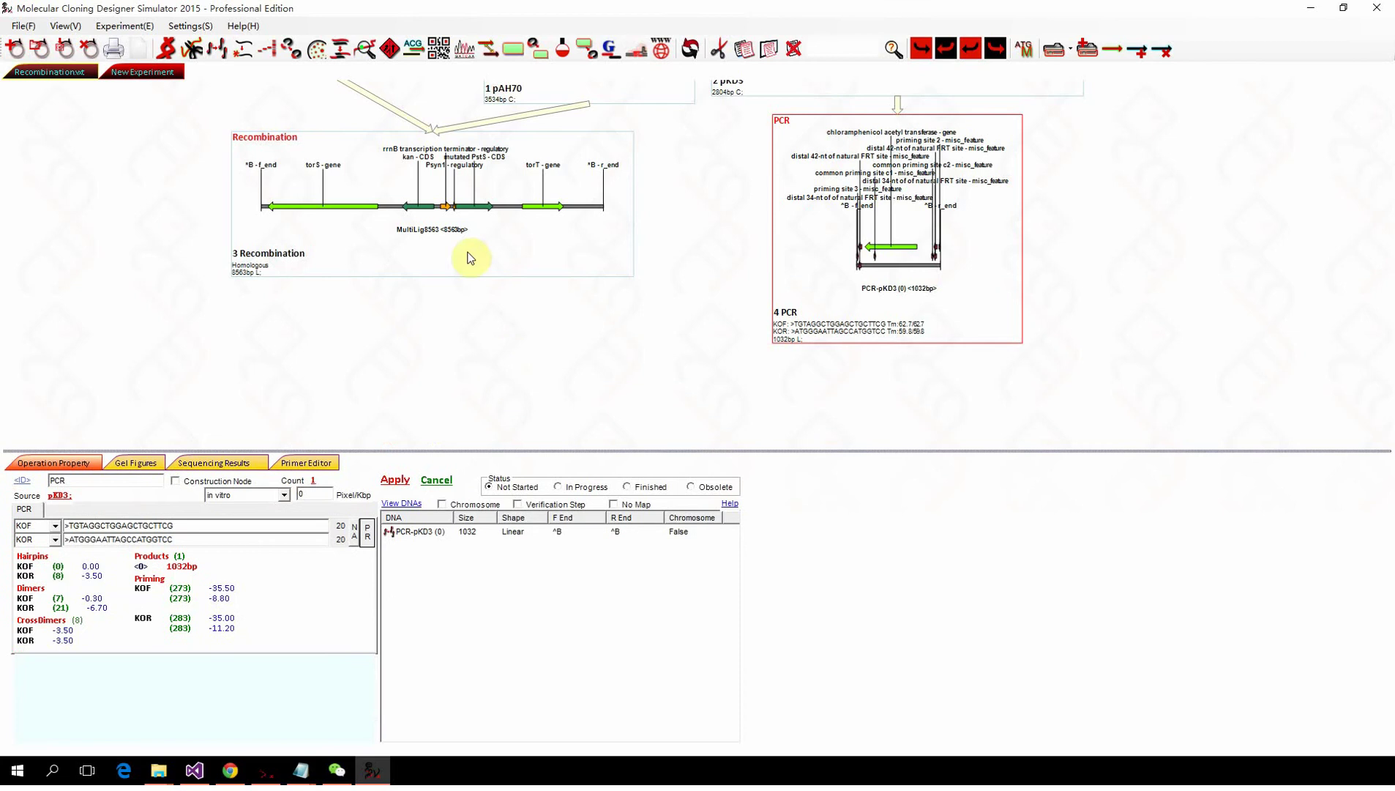
left_click(464, 223)
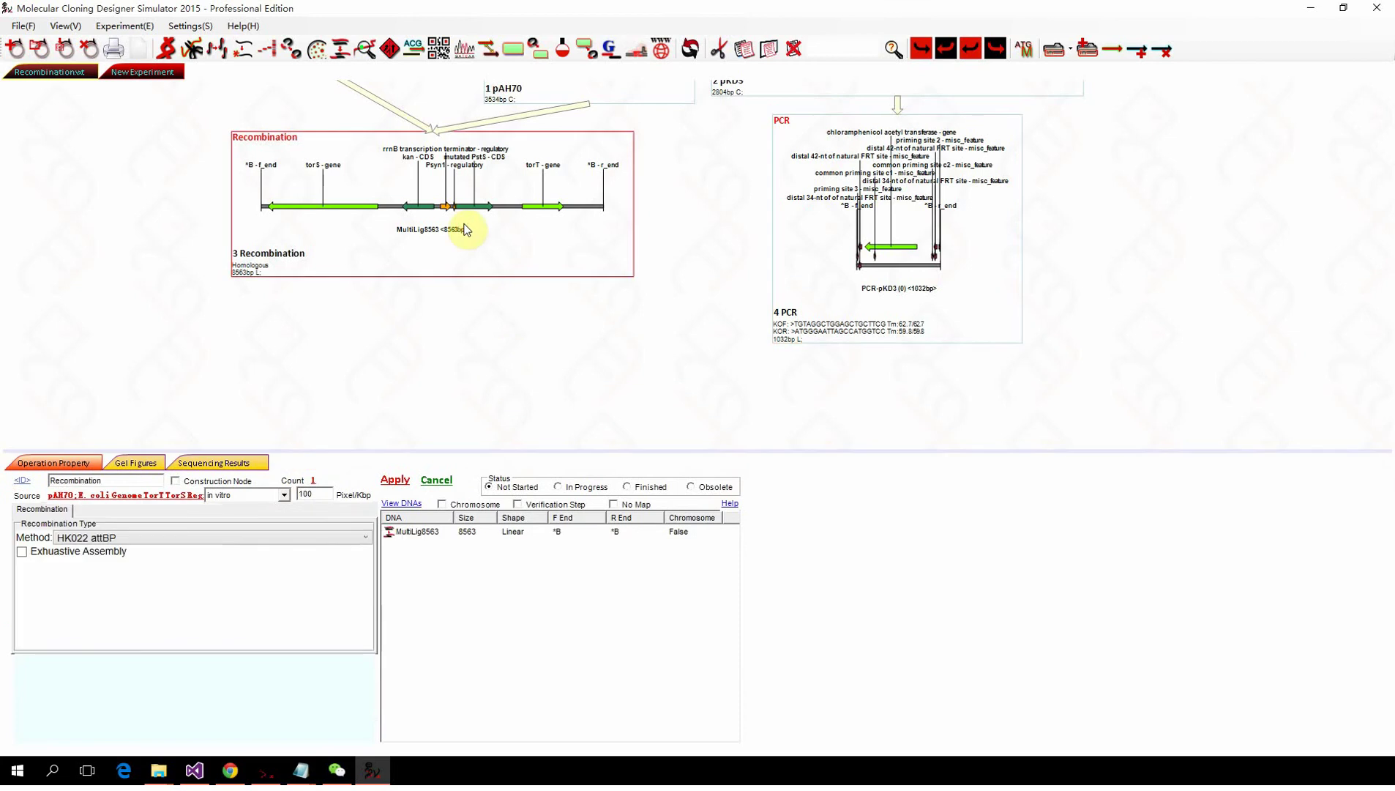
left_click(847, 331)
left_click(387, 235)
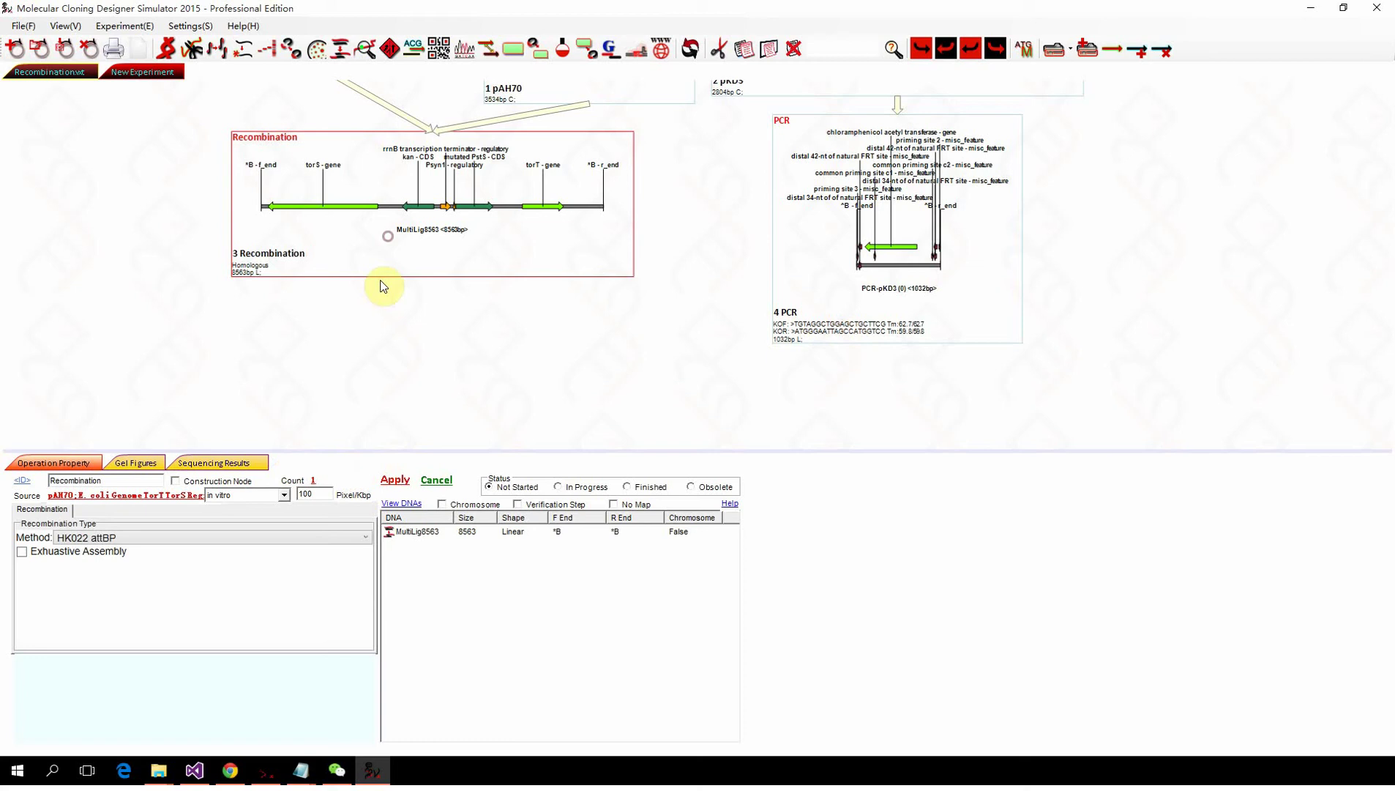
scroll(392, 260, "up", 1)
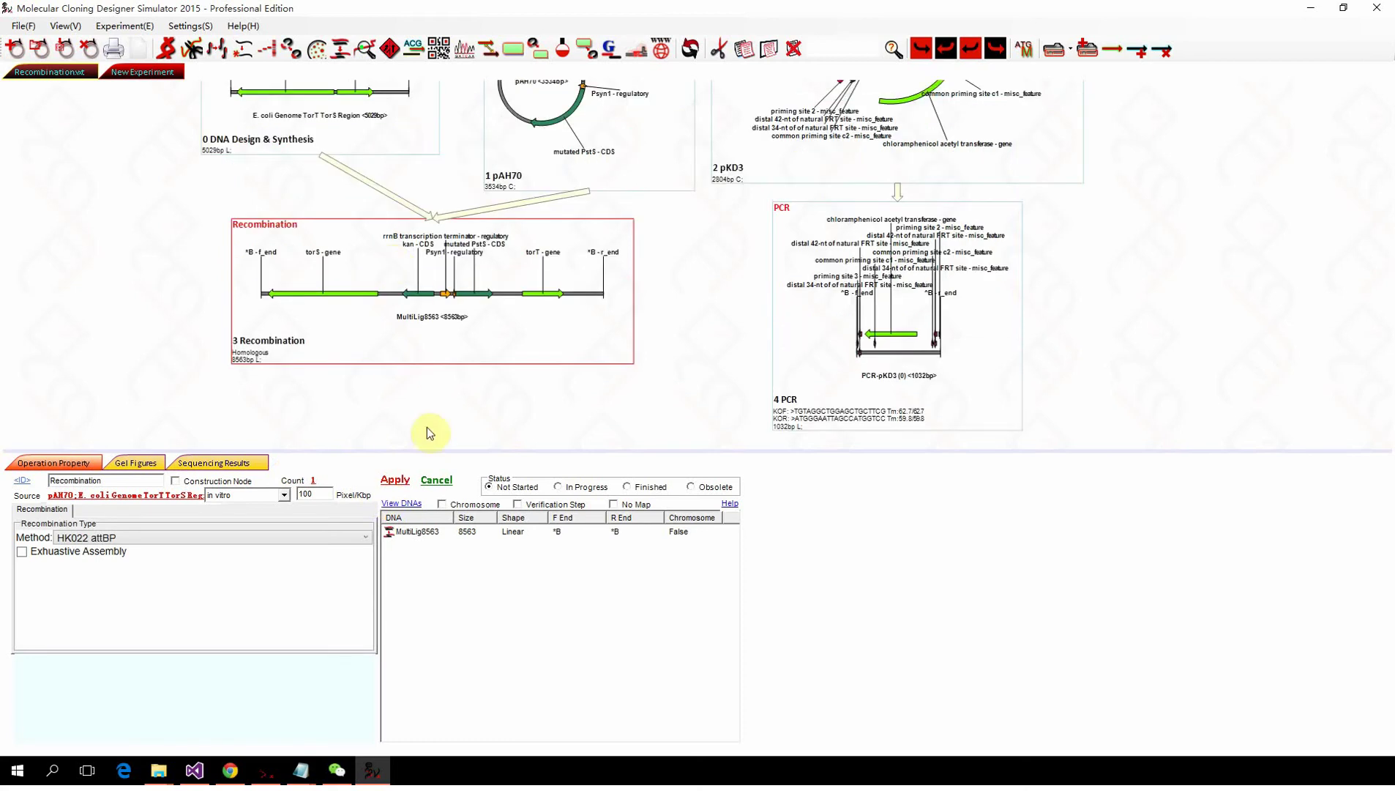
Step: Open the Recombination product's sequence and copy the 35 bp homology arm at 3493-3527, directly before the kan CDS
left_click(406, 505)
left_click(291, 467)
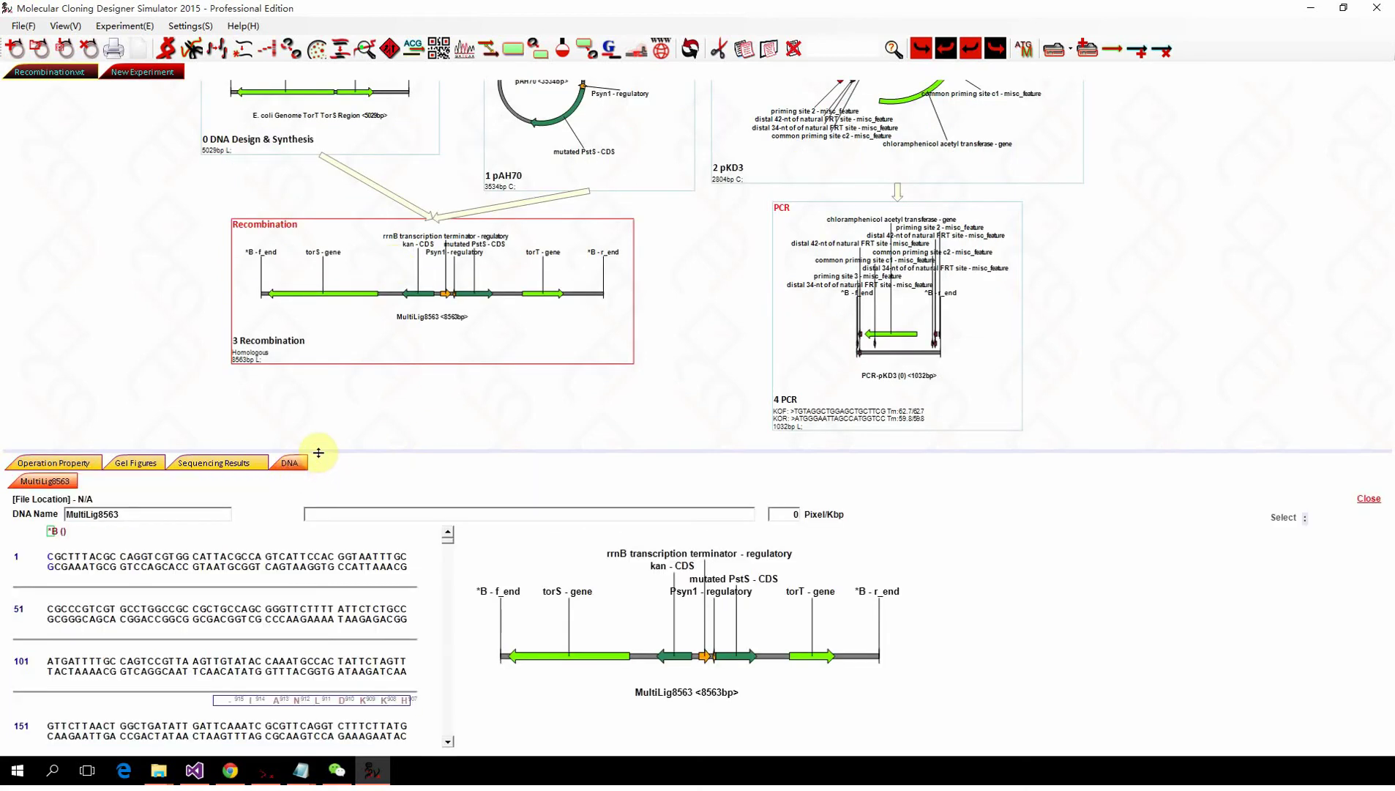
left_click_drag(314, 451, 333, 164)
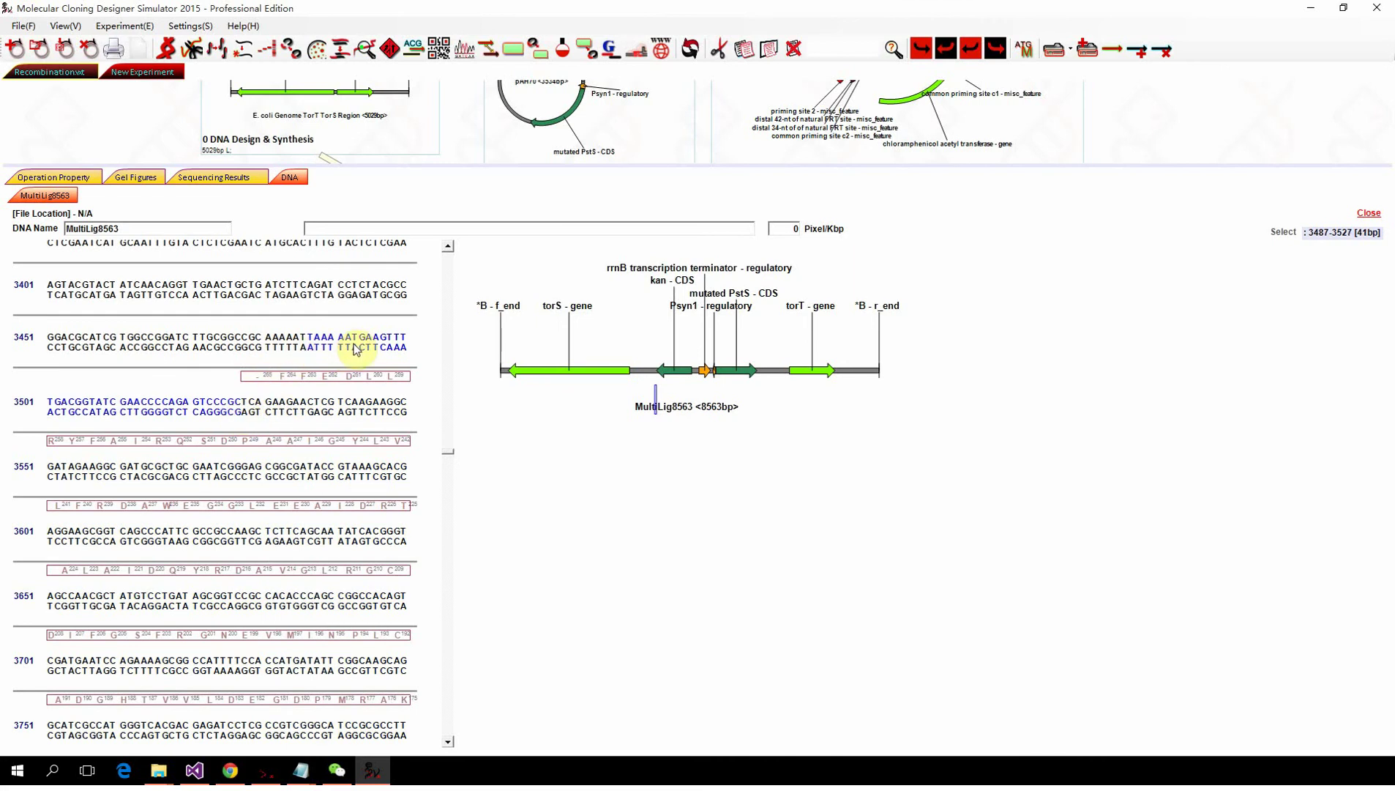
left_click_drag(355, 349, 227, 408)
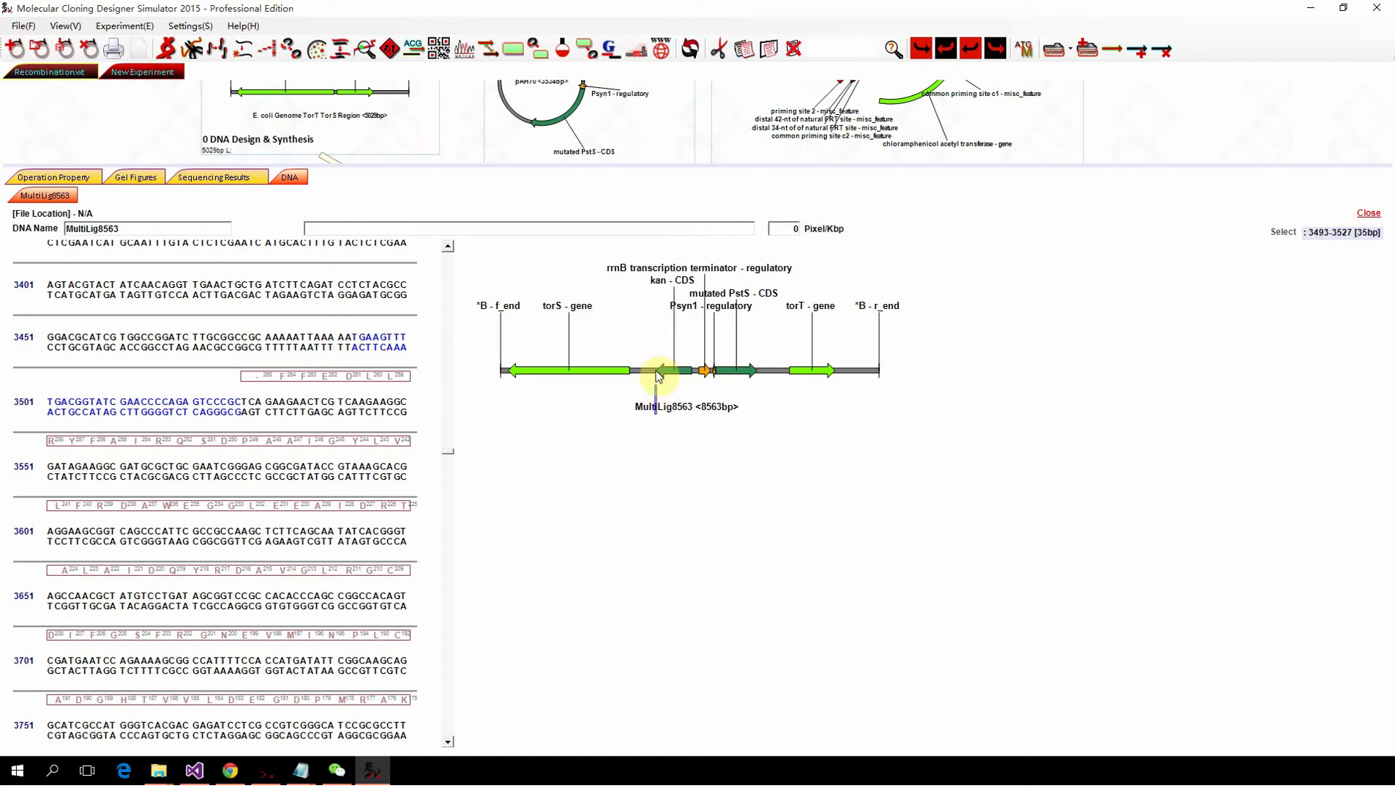
Step: Attach TGAAGTTTTGACGGTATCGAACCCCAGAGTCCCGC before the binding part of the KOF primer and apply the PCR
left_click_drag(654, 164, 665, 521)
left_click(828, 403)
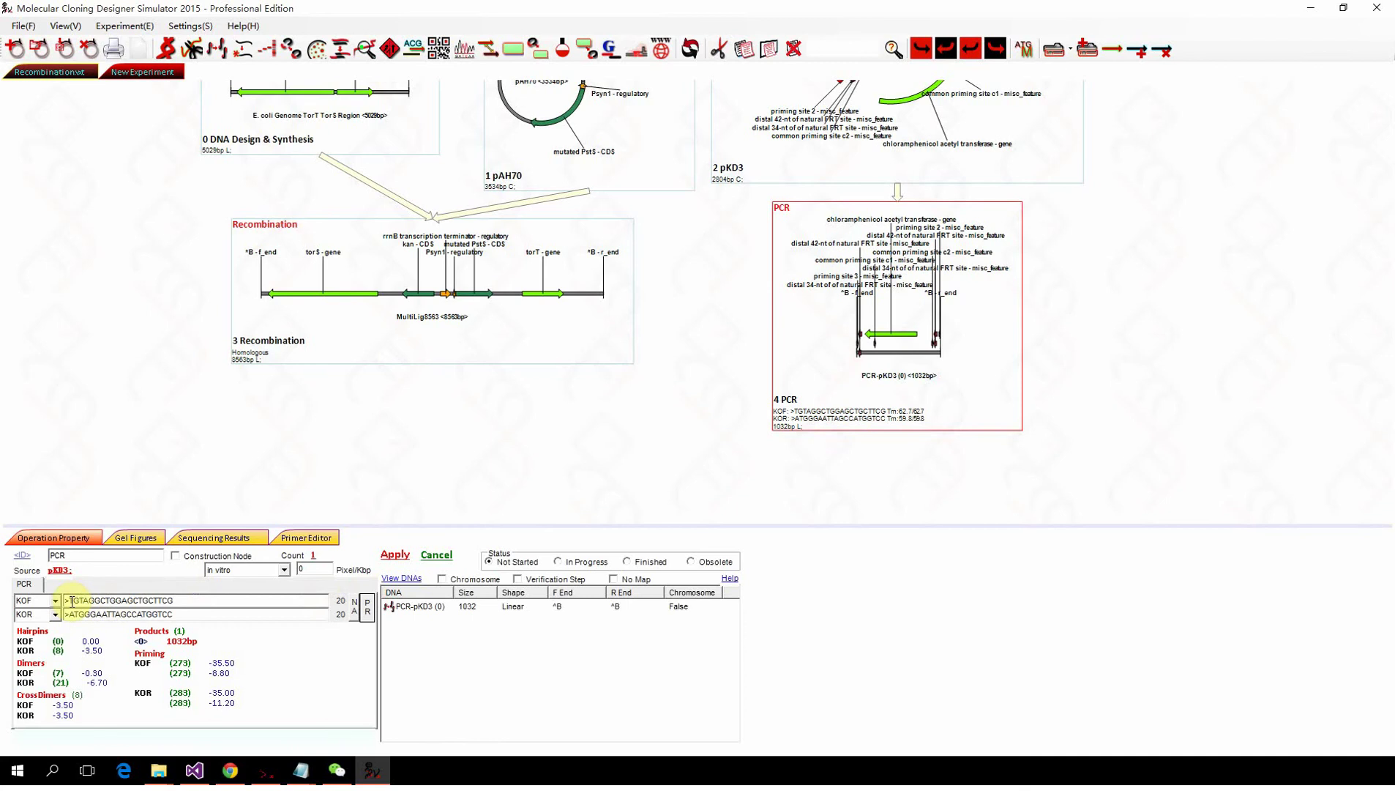
left_click(67, 600)
type("TGAAGTTTTGACGGTATCGAACCCCAGAGTCCCGC")
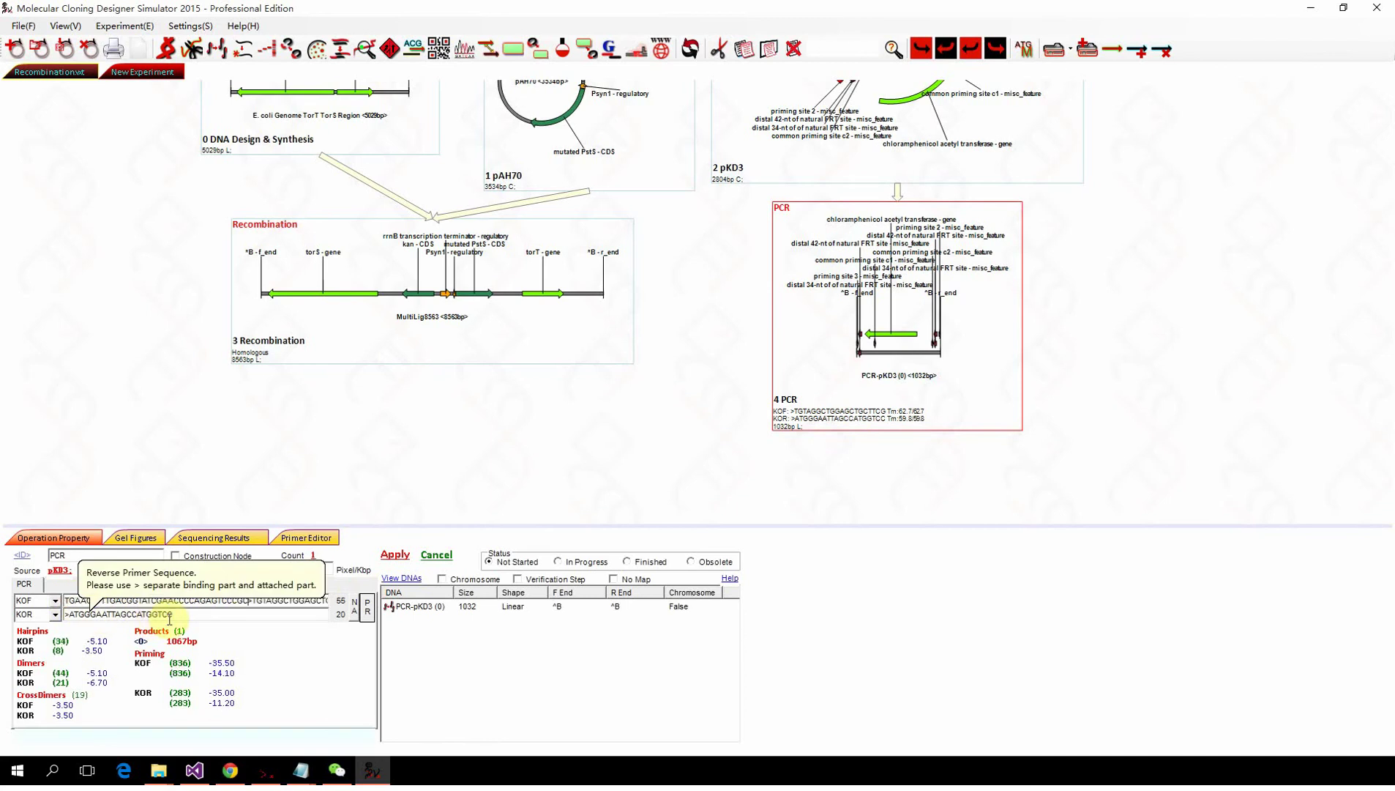
left_click(404, 560)
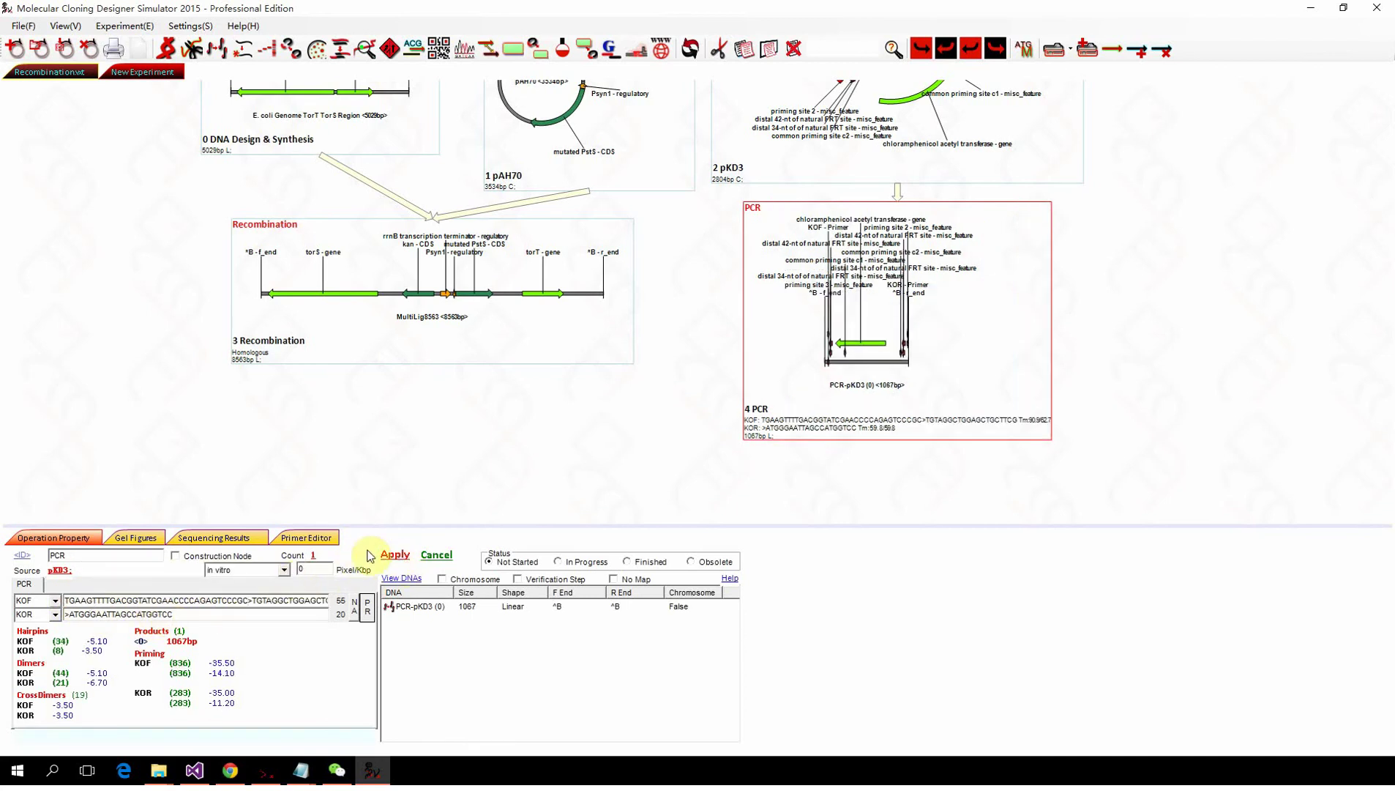
Step: Reopen the Recombination product's sequence and select the 35 bp homology arm at 4323-4357, directly after the kan CDS
left_click(451, 308)
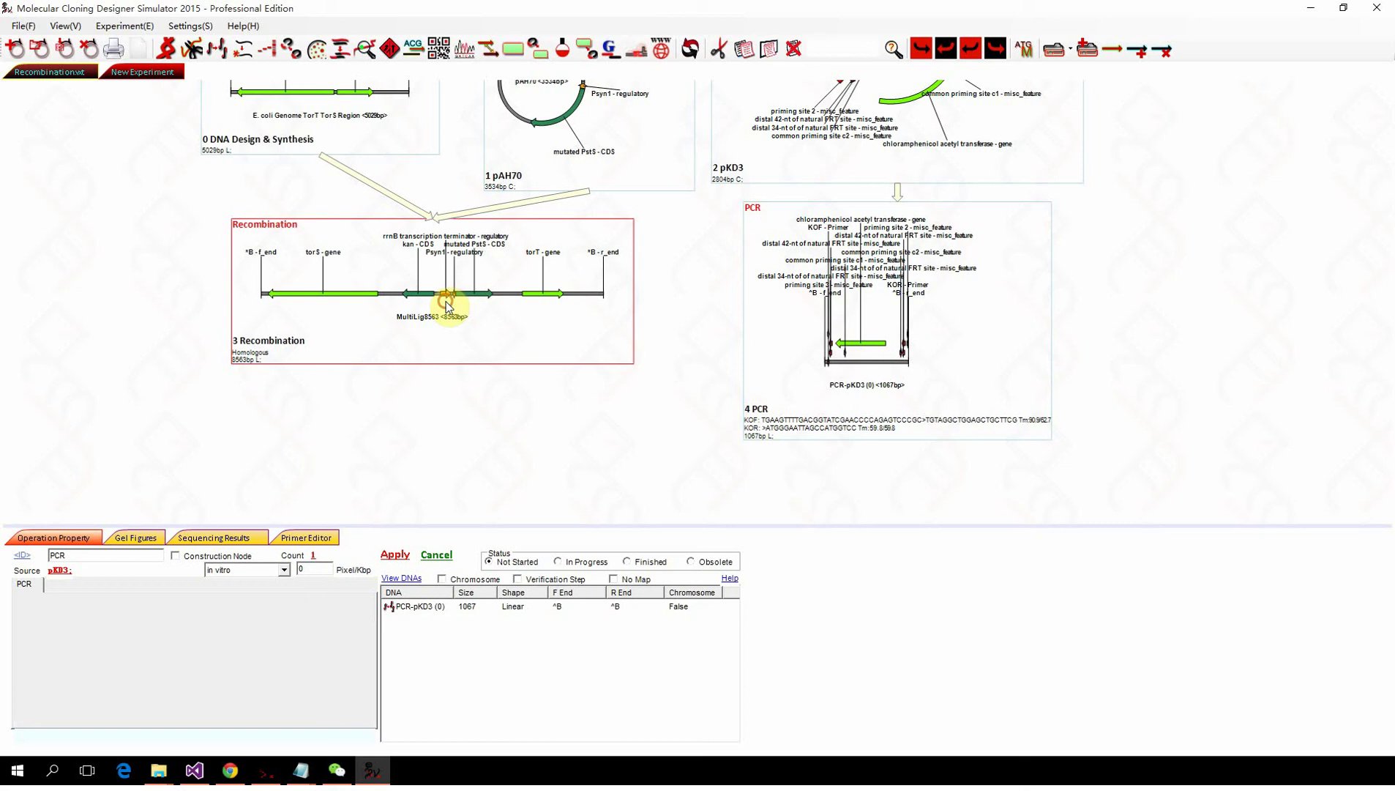
left_click(401, 579)
left_click_drag(339, 527, 381, 130)
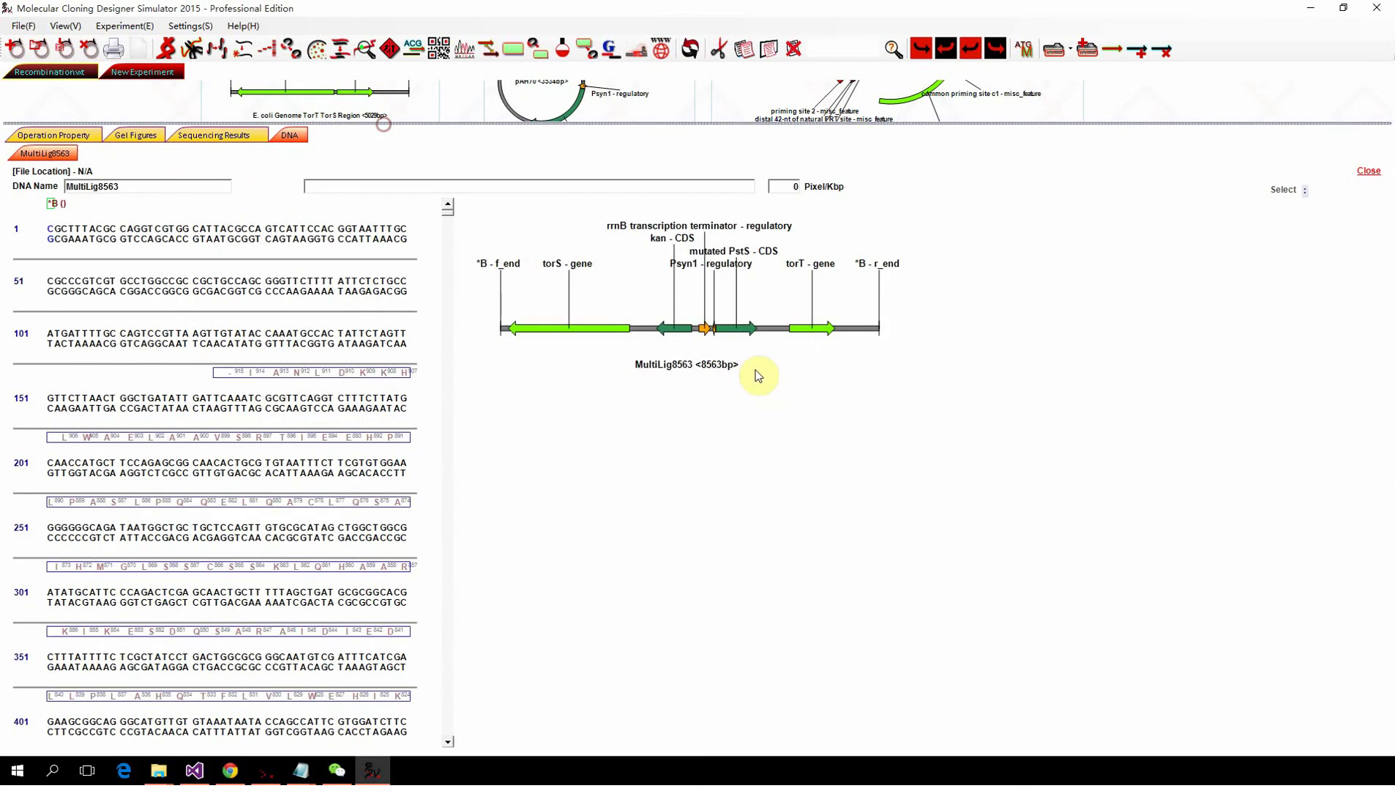
left_click(673, 331)
scroll(359, 439, "down", 4)
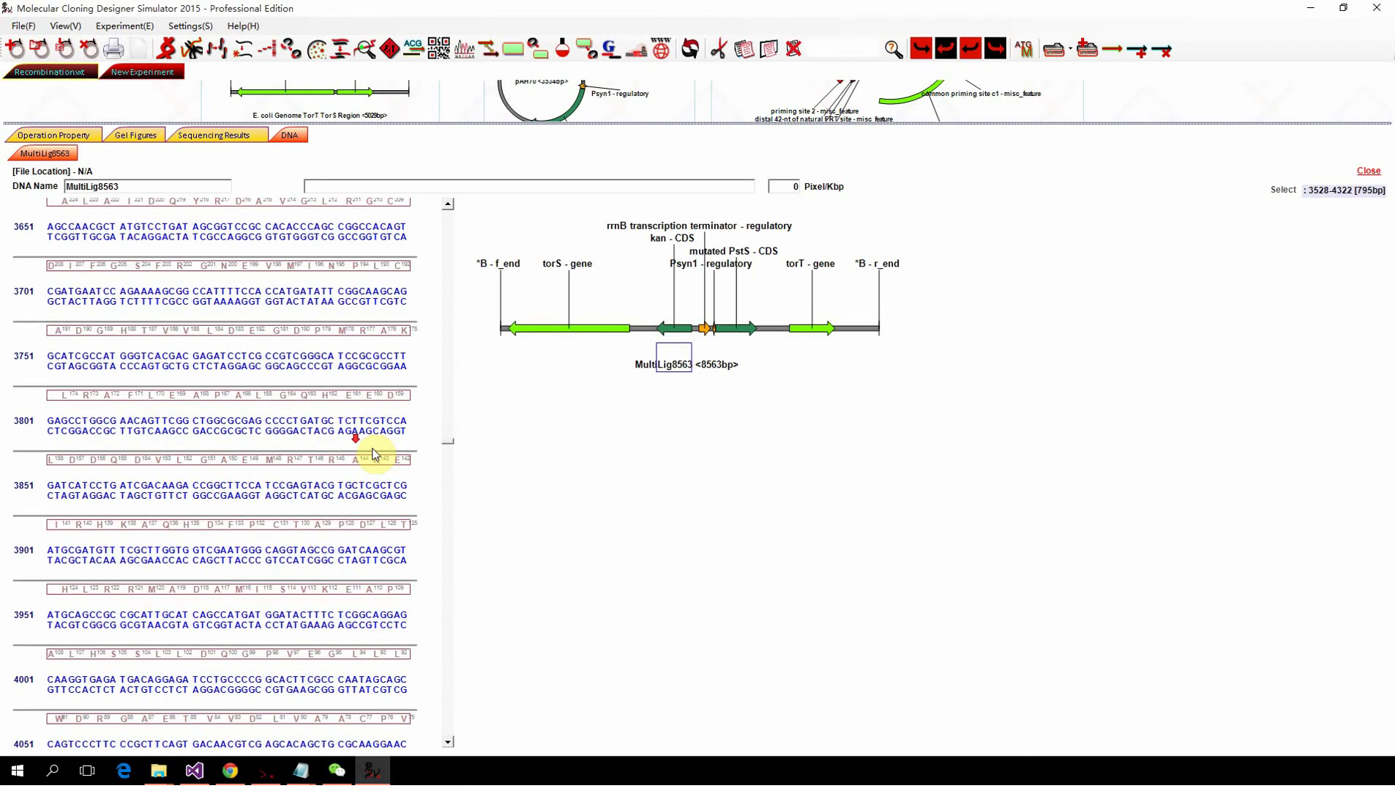
scroll(373, 454, "down", 5)
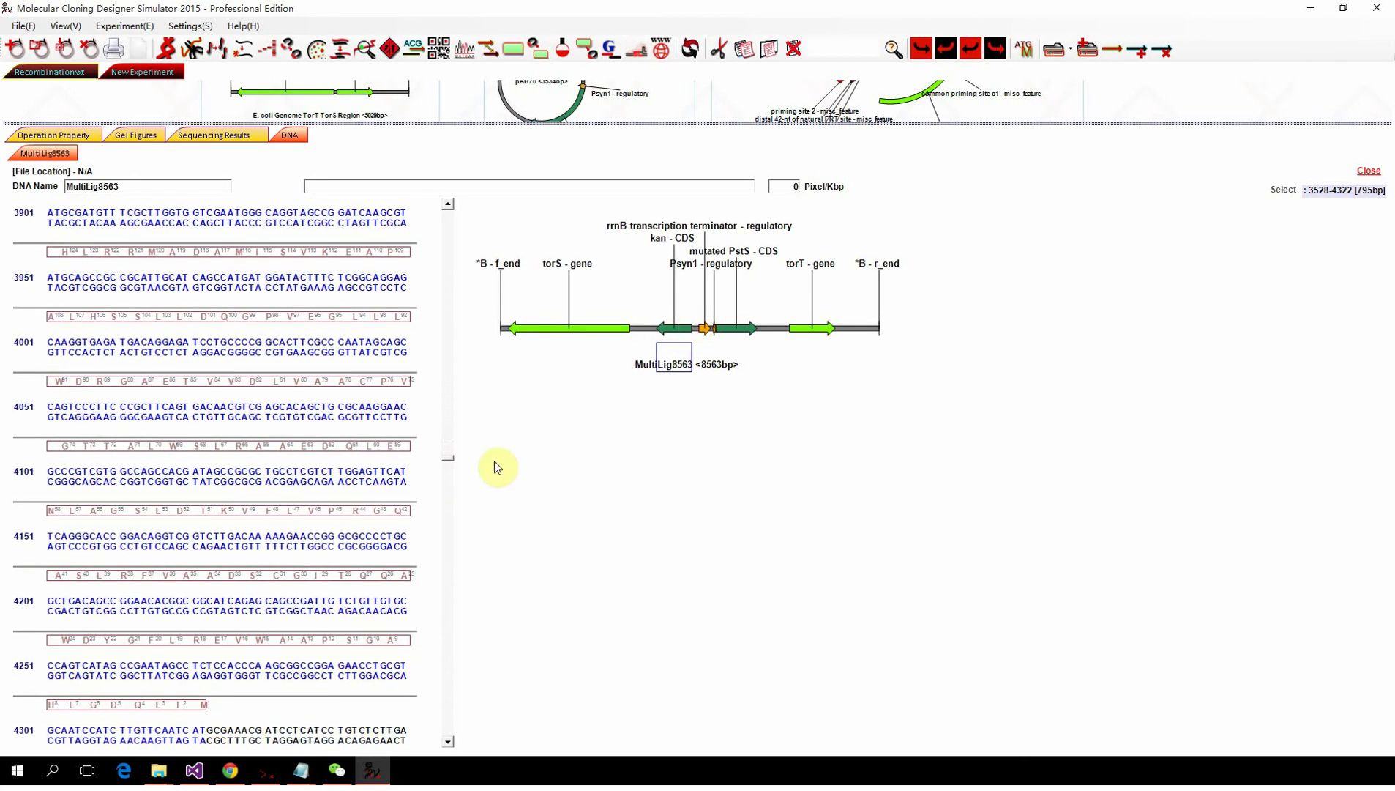
scroll(296, 570, "down", 3)
left_click_drag(209, 579, 82, 640)
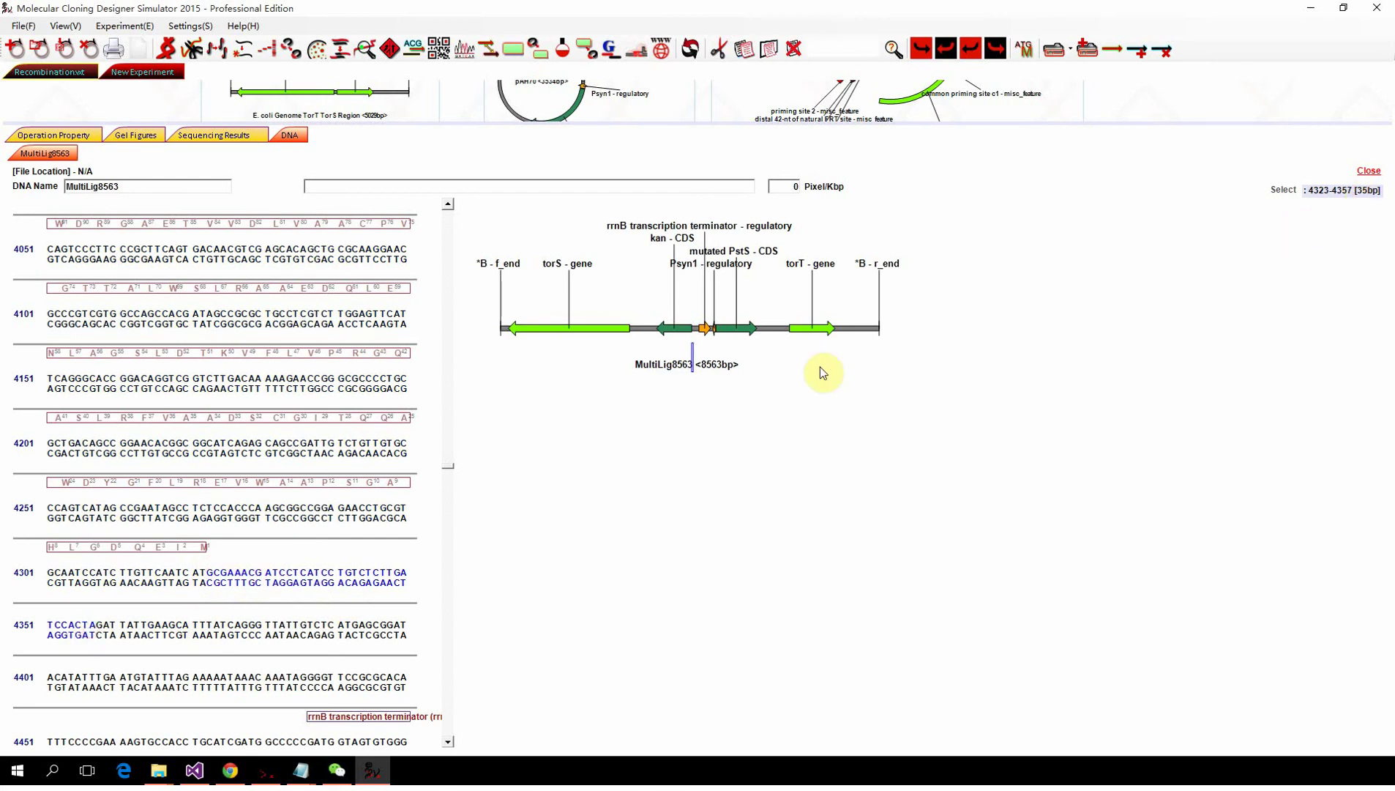
Step: Attach the reverse-complement arm TAGTGGATCAAGAGACAGGATGAGGATCGTTTCGC before the binding part of the KOR primer and apply the PCR
left_click_drag(551, 129, 539, 572)
left_click(774, 399)
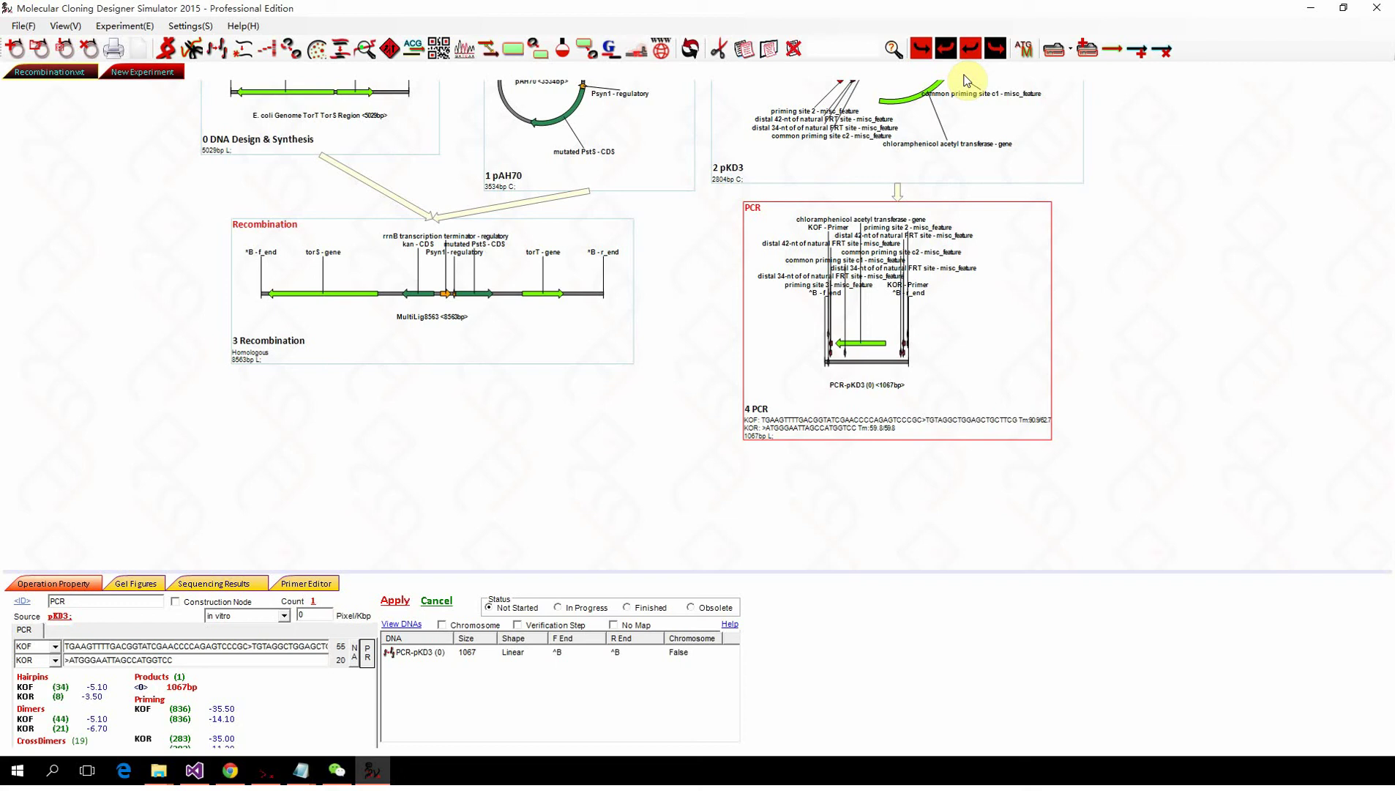
left_click(73, 660)
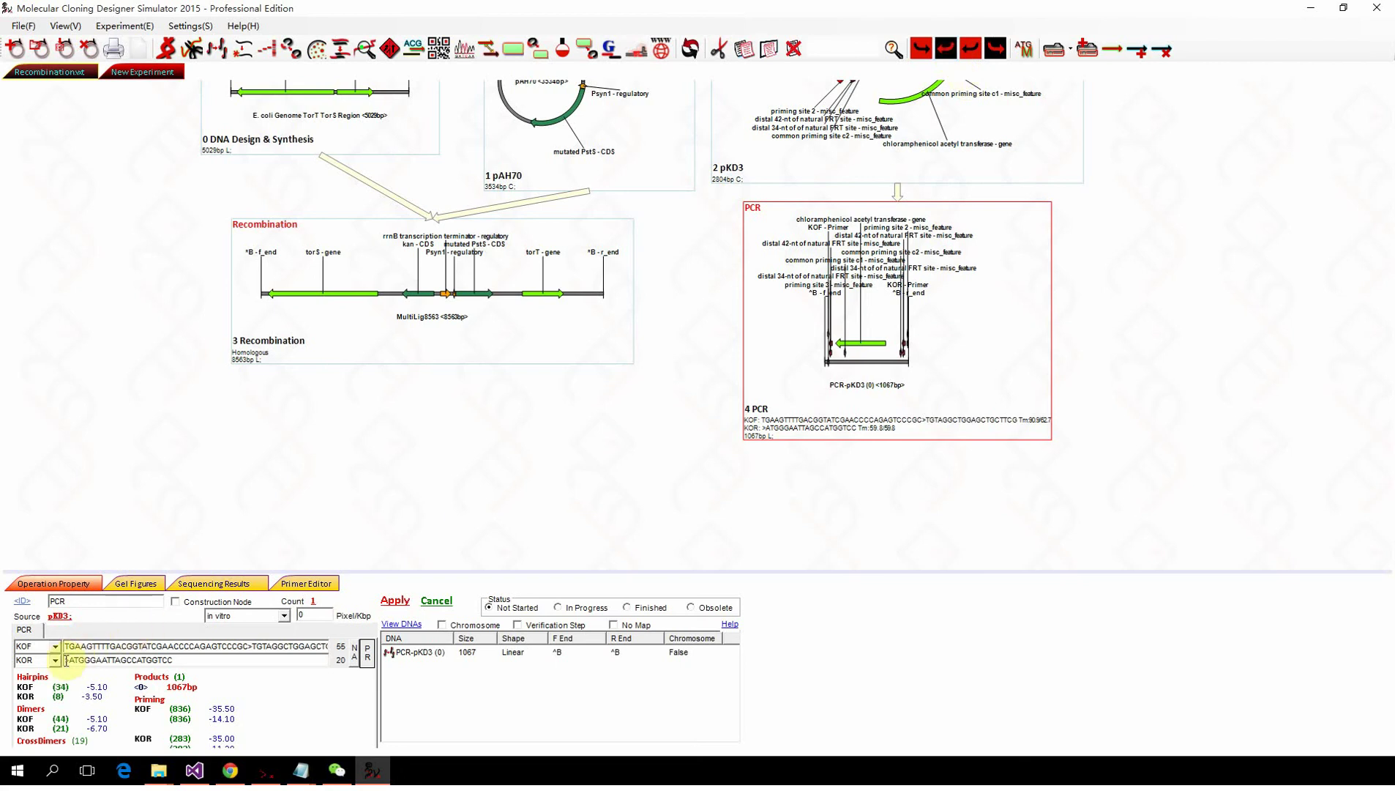
type("TAGTGGATCAAGAGACAGGATGAGGATCGTTTCGC")
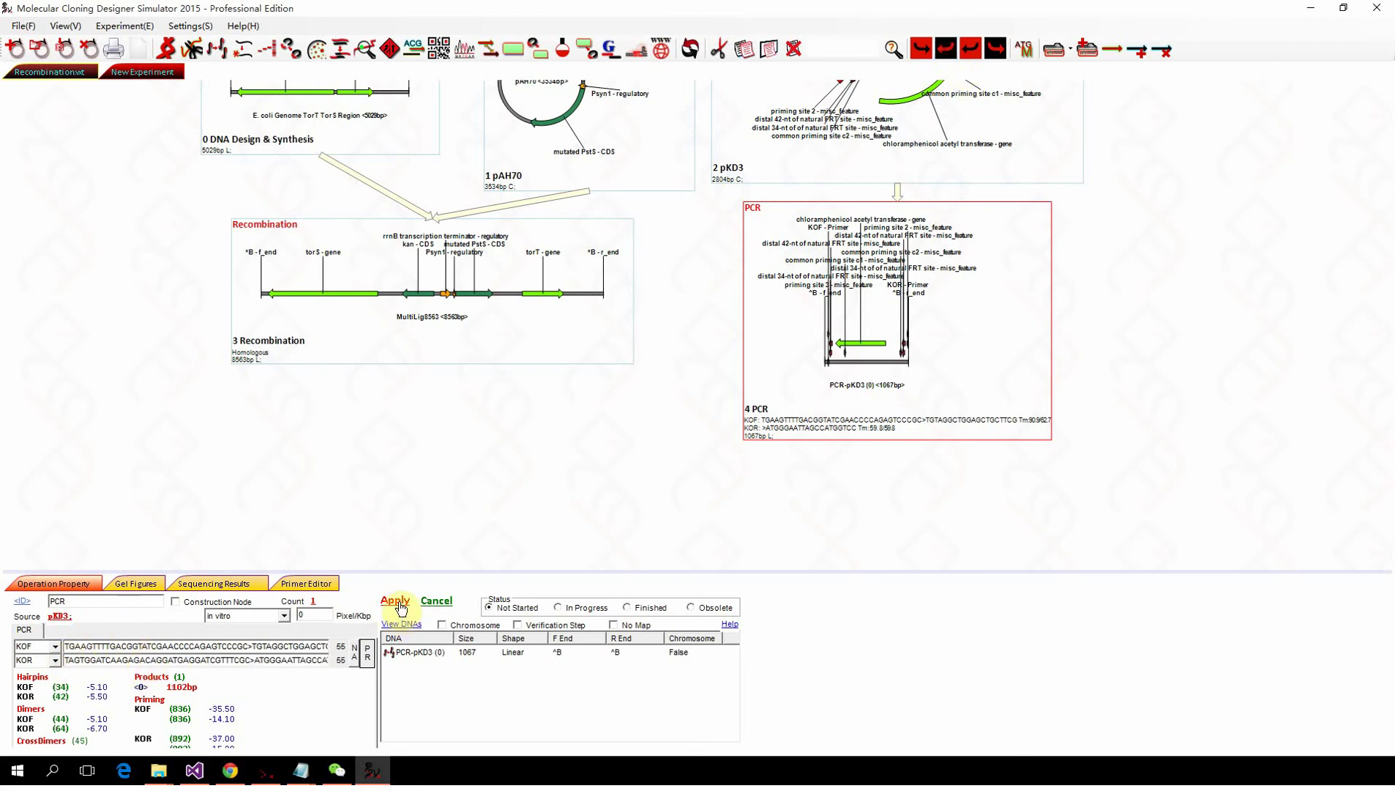
left_click(395, 600)
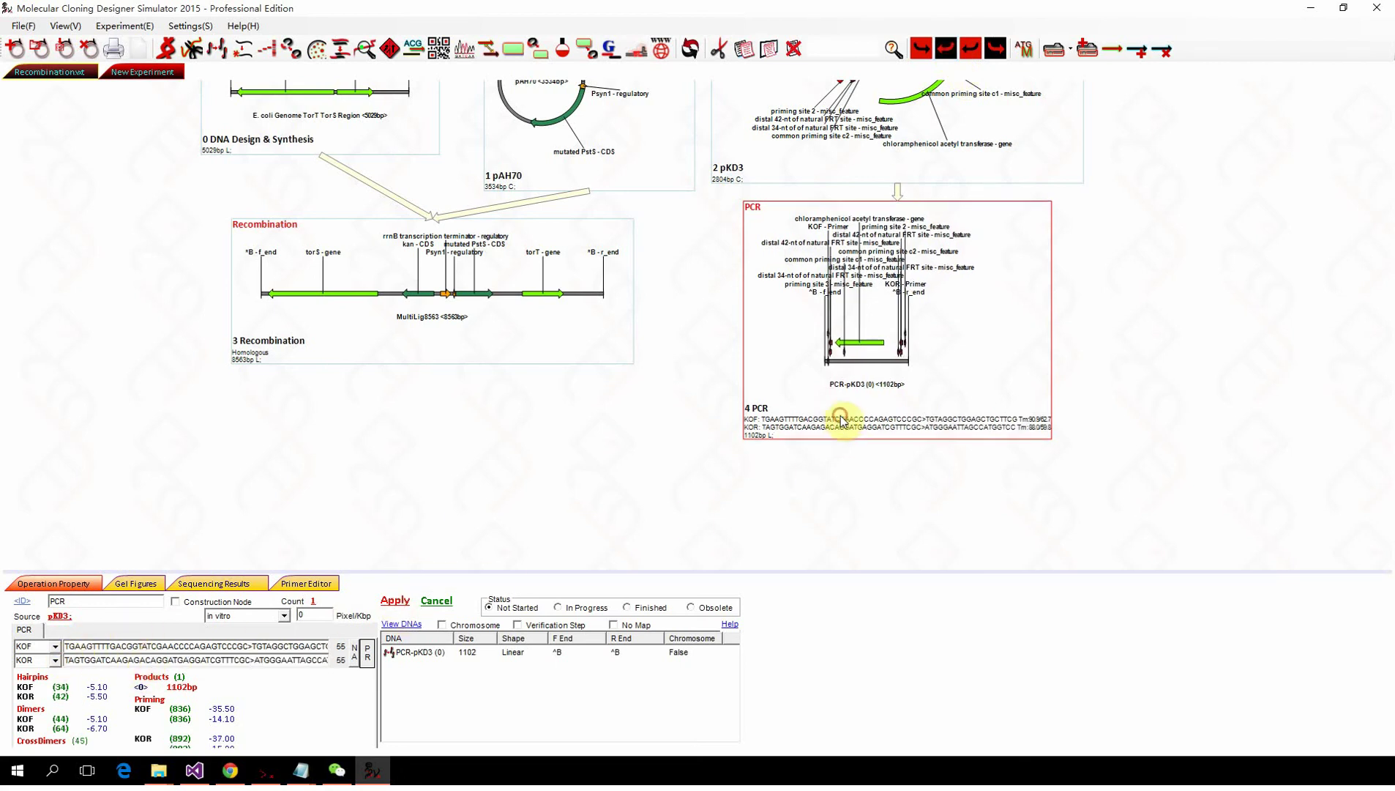
Step: Move the Recombination item slightly lower in the workflow and show the PCR item's properties
scroll(657, 312, "down", 1)
scroll(657, 311, "up", 1)
left_click(557, 270)
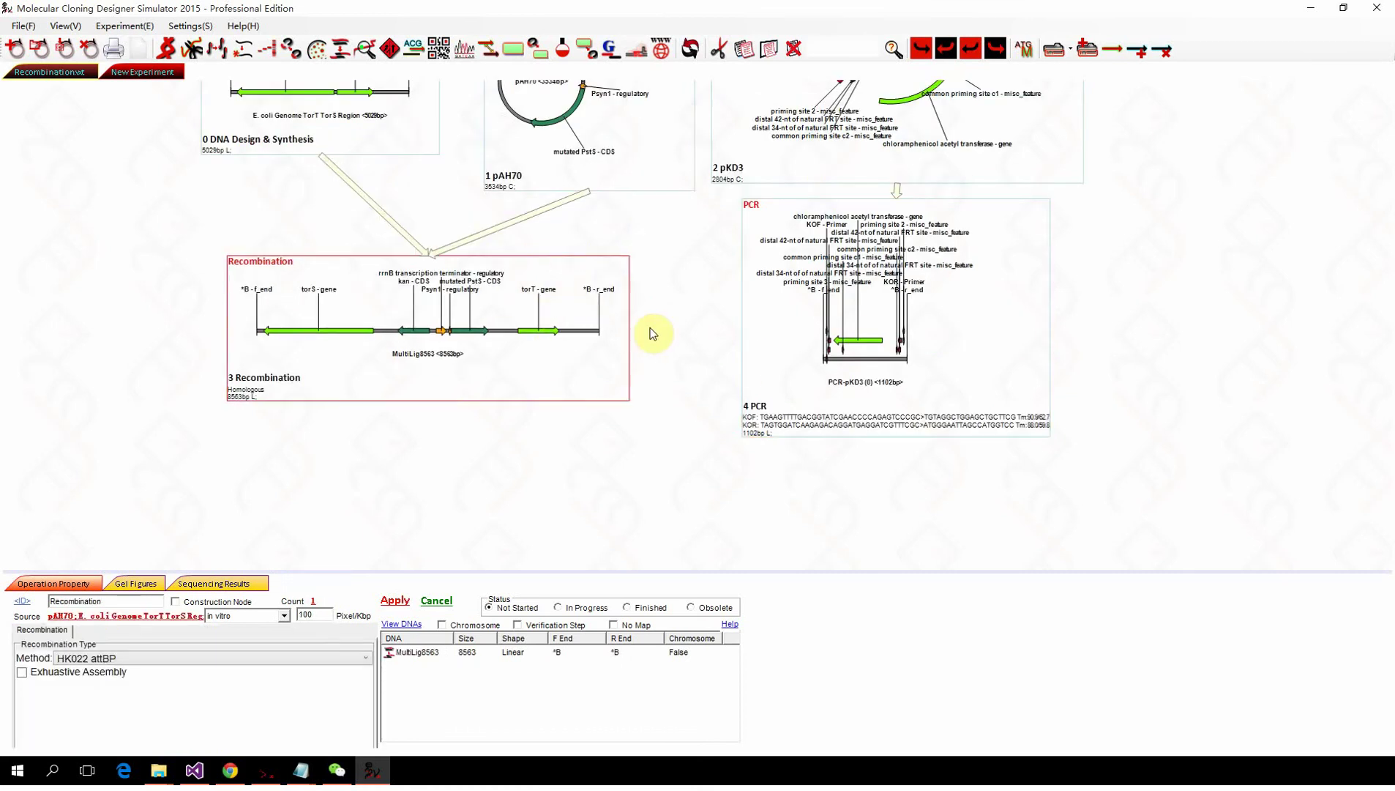
left_click(804, 303)
scroll(776, 308, "down", 3)
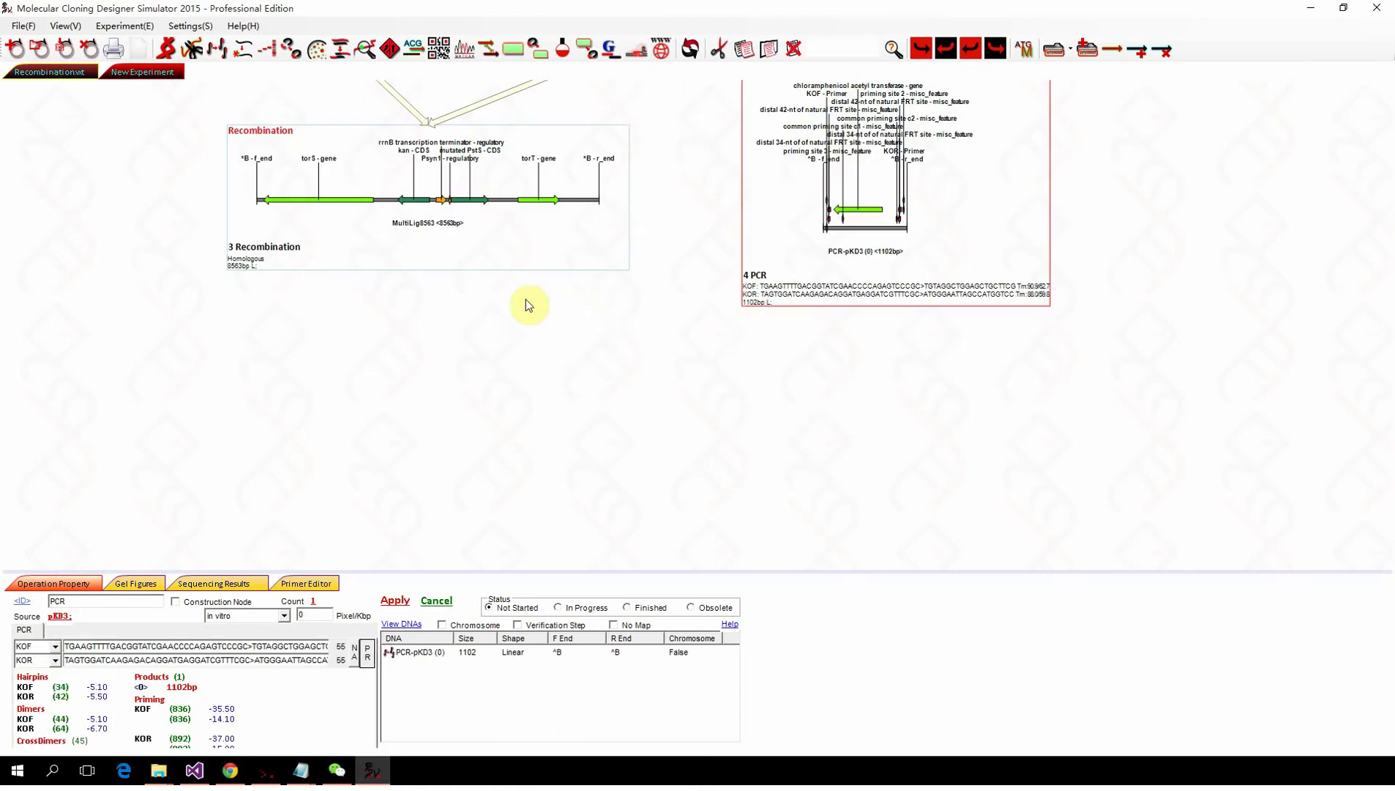
Step: Add a Sequence Compare of the Recombination and PCR products, choosing MultiLig8563 and a map scale of 400 Pixel/Kbp
left_click_drag(176, 183, 1102, 385)
scroll(1028, 383, "up", 2)
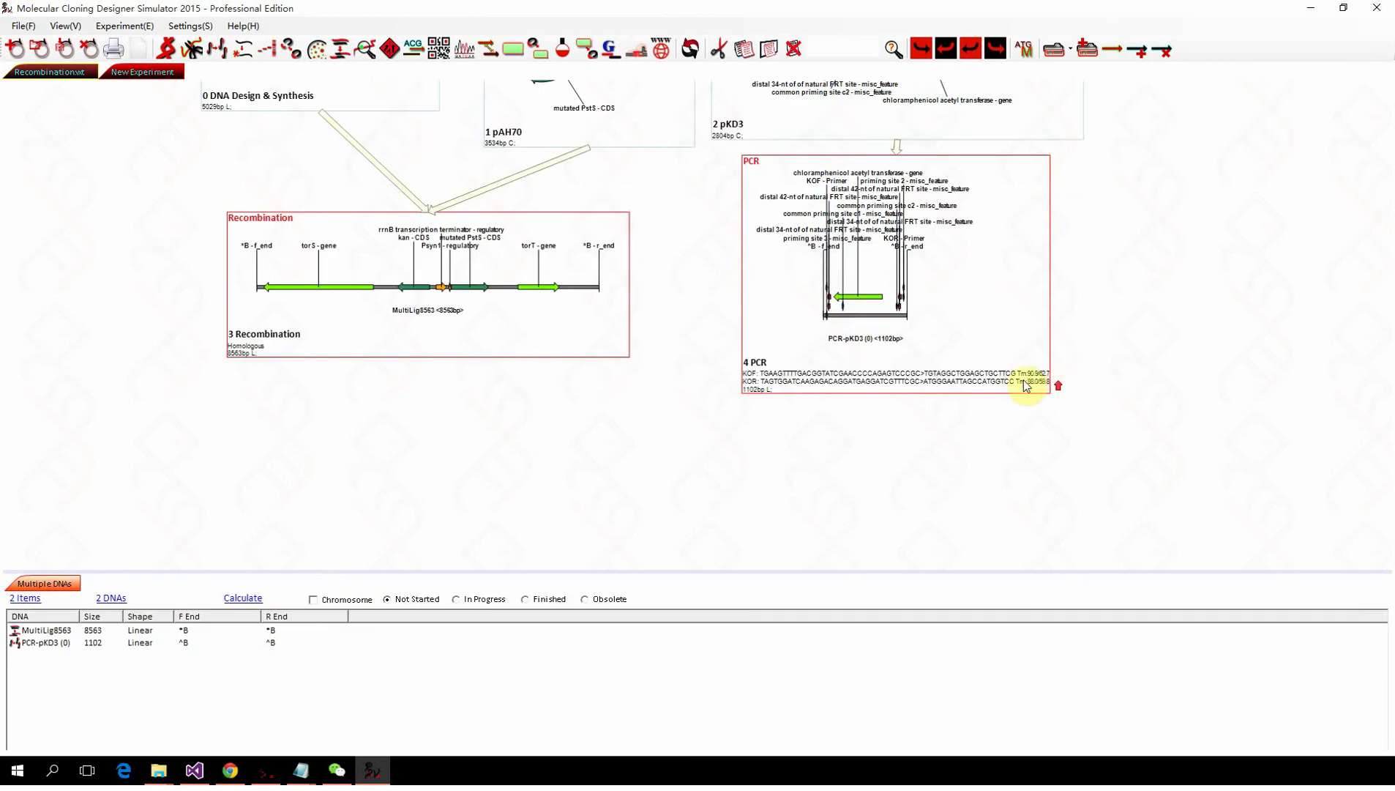
left_click(489, 50)
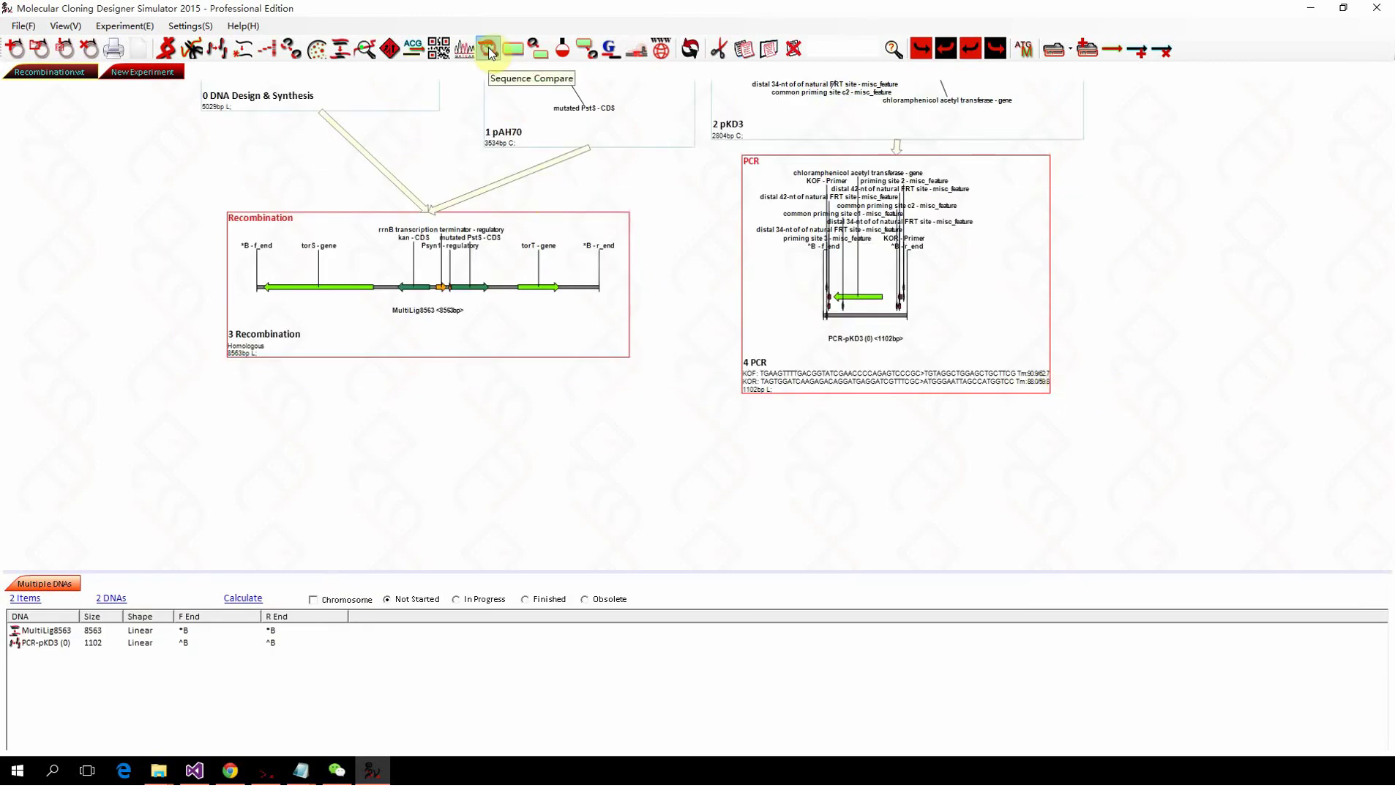
left_click_drag(662, 428, 387, 448)
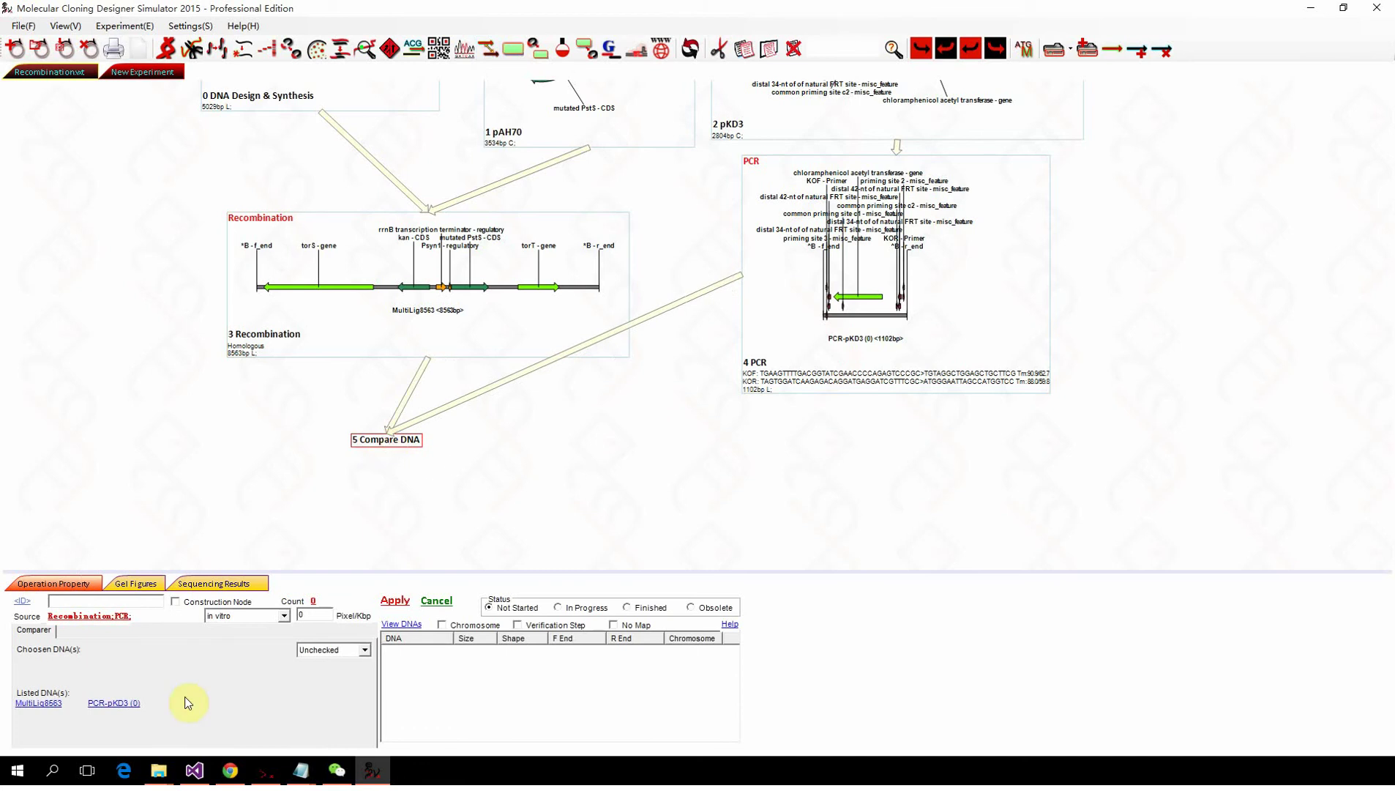
left_click(40, 705)
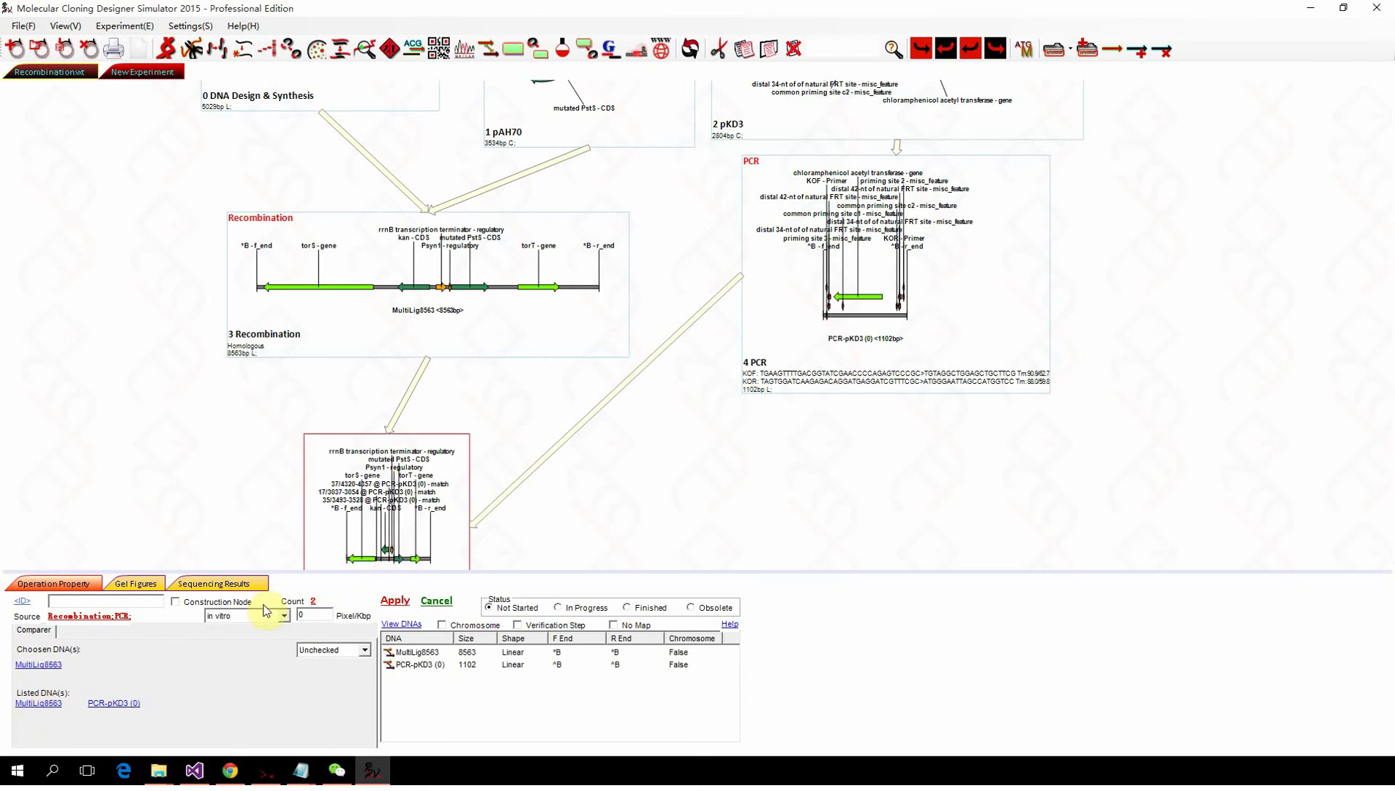
type("400")
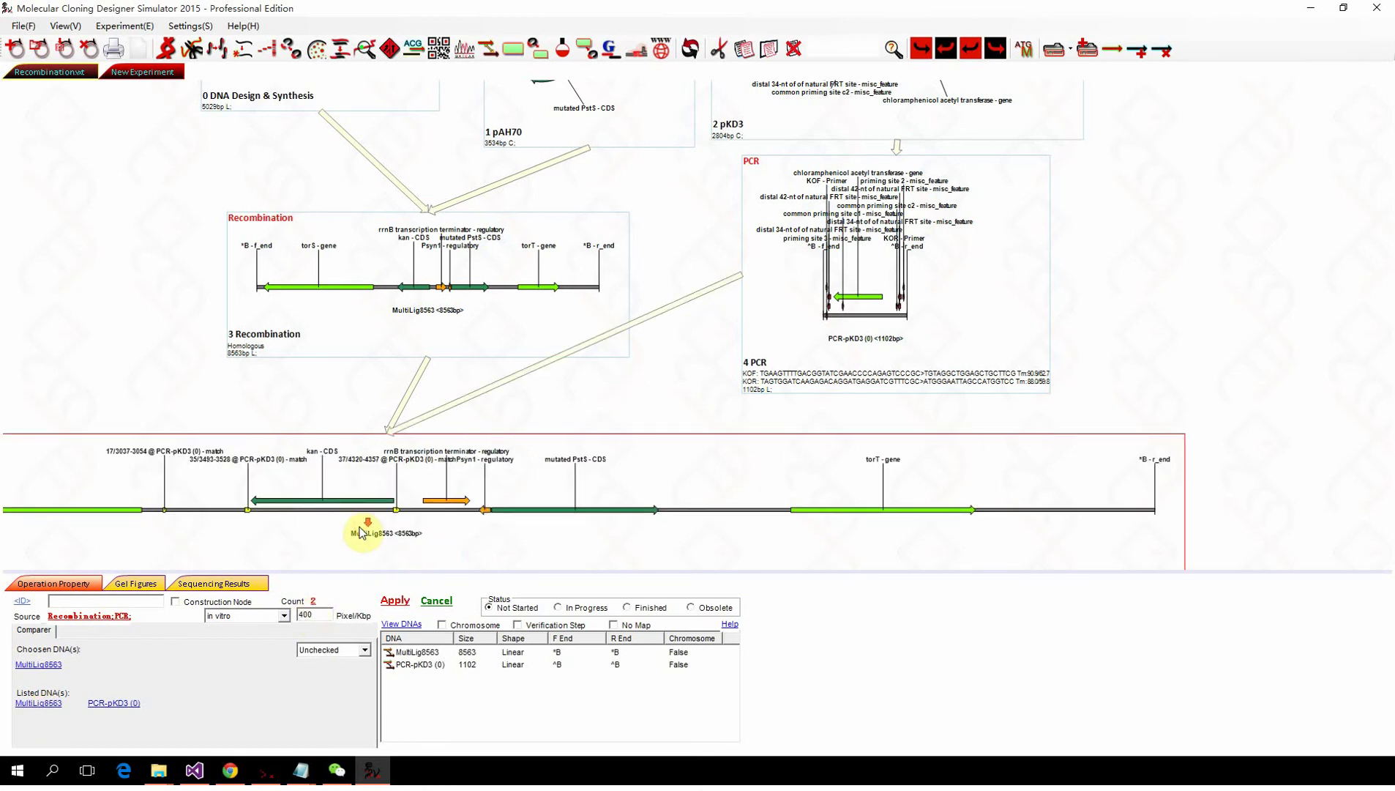
Step: Examine where the PCR-pKD3 homology matches lie around the kan CDS on the compared MultiLig8563 map
scroll(361, 532, "down", 2)
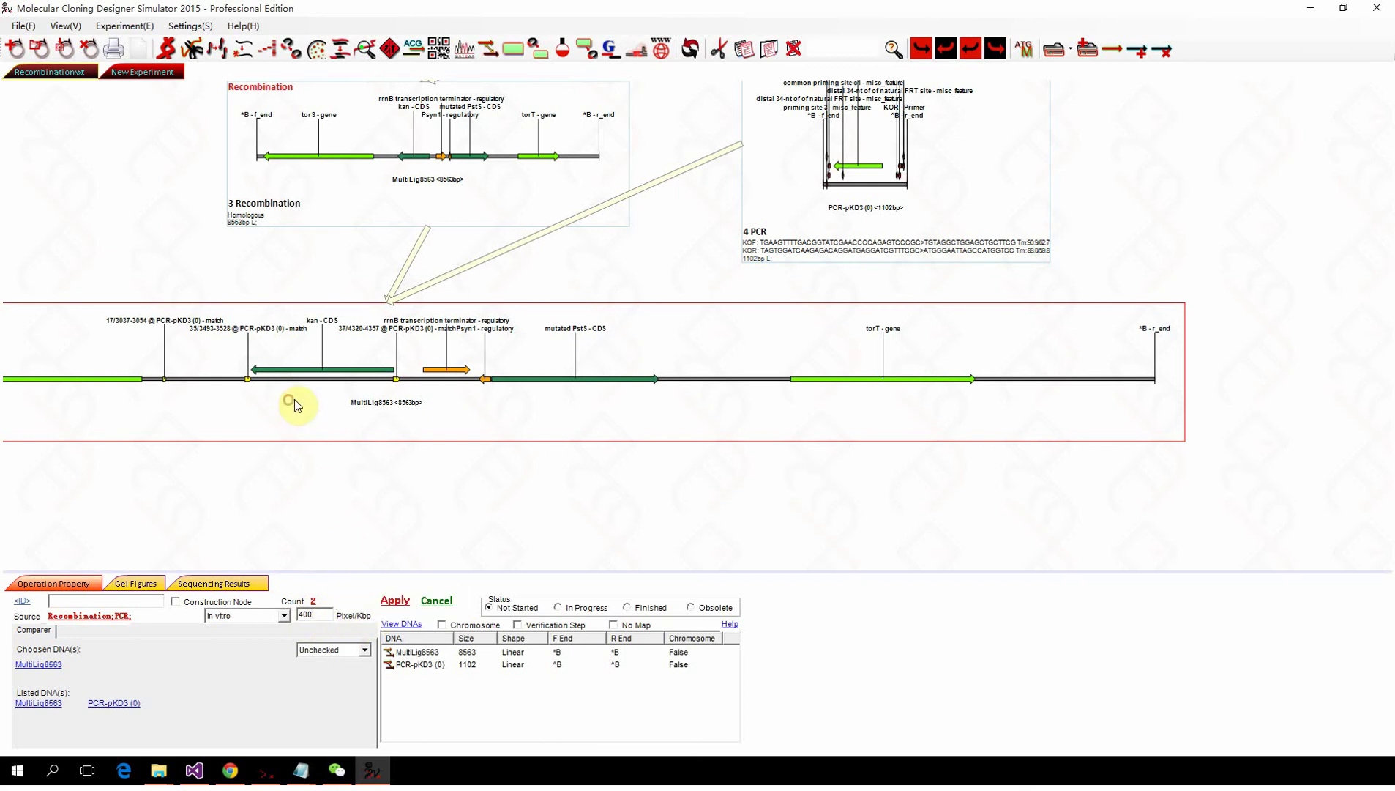
scroll(289, 405, "up", 3)
scroll(256, 362, "down", 2)
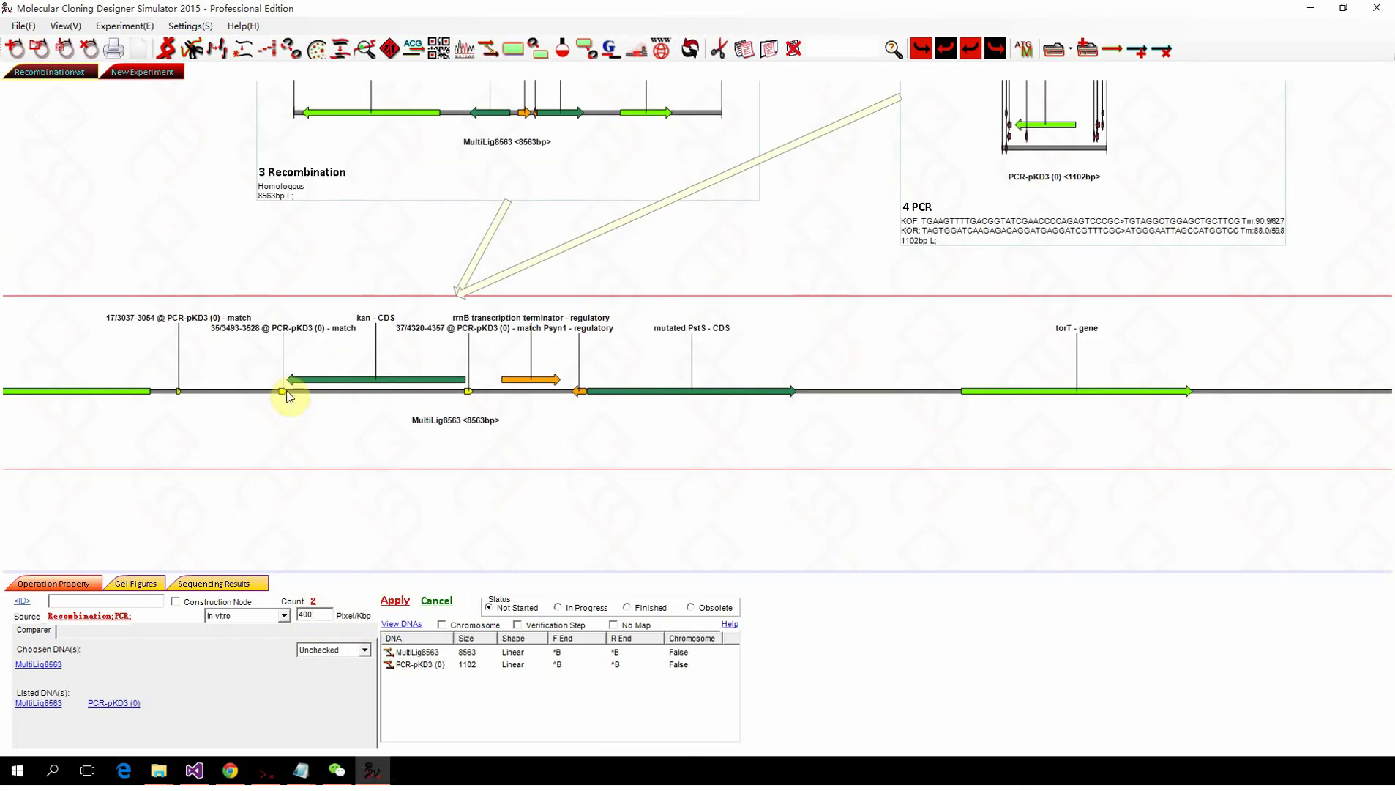
scroll(281, 399, "up", 2)
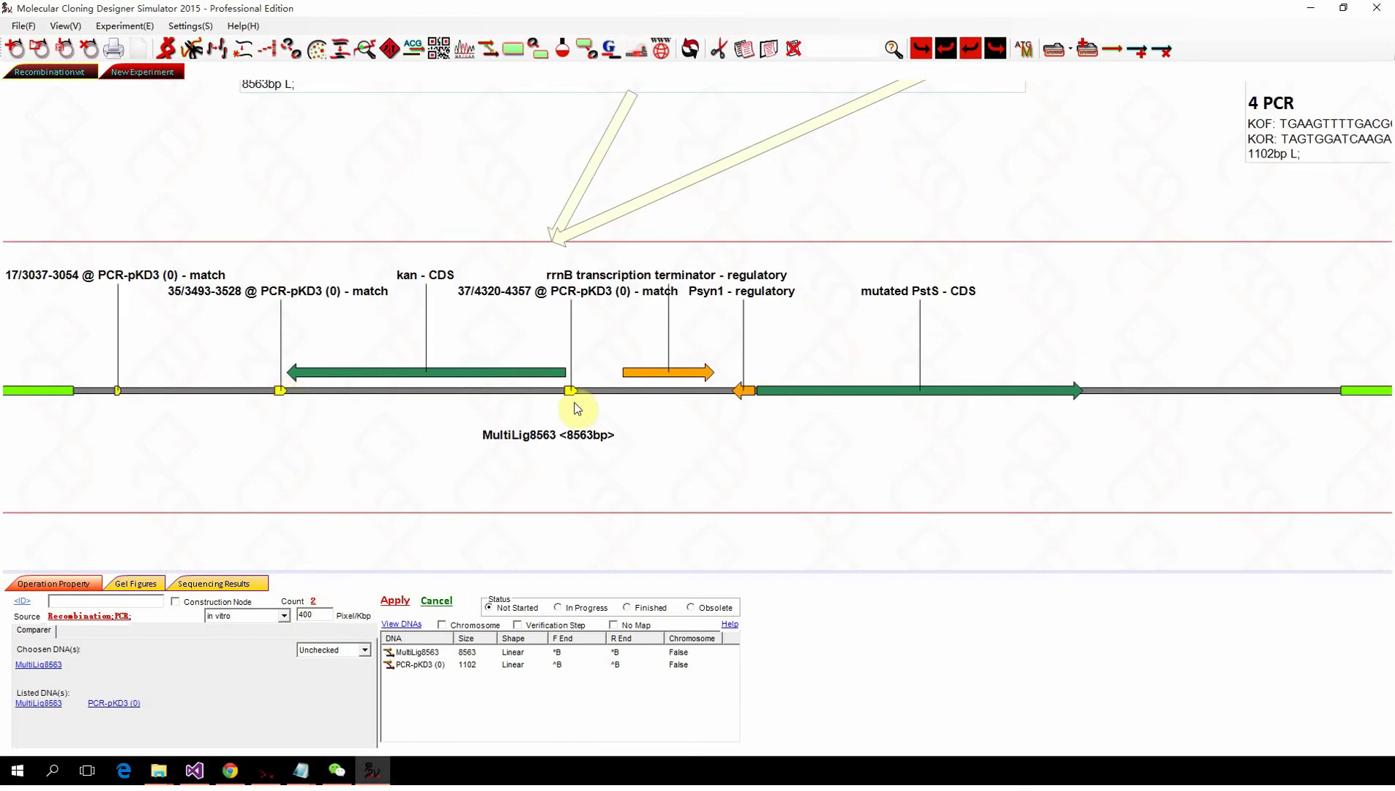
scroll(564, 406, "down", 3)
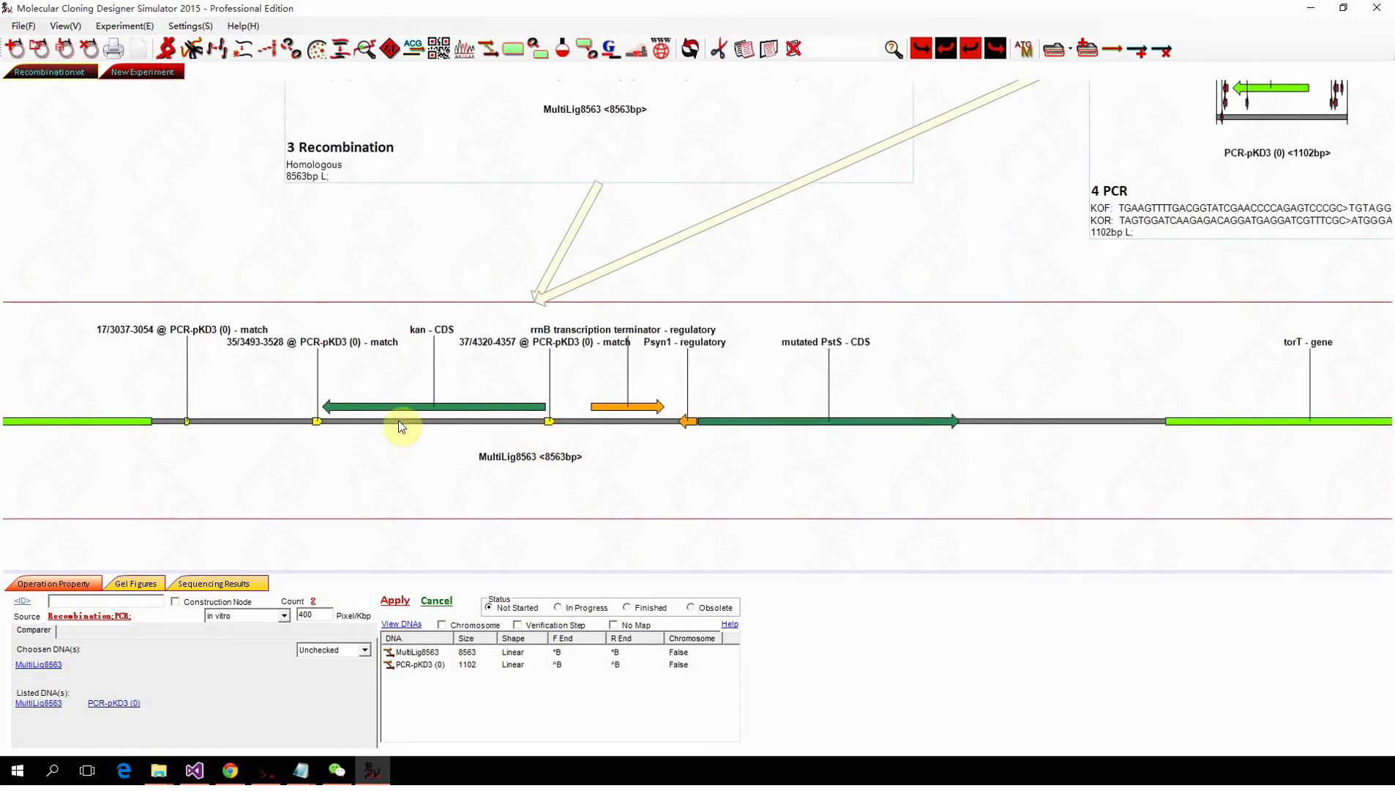
scroll(317, 429, "down", 3)
scroll(356, 441, "up", 1)
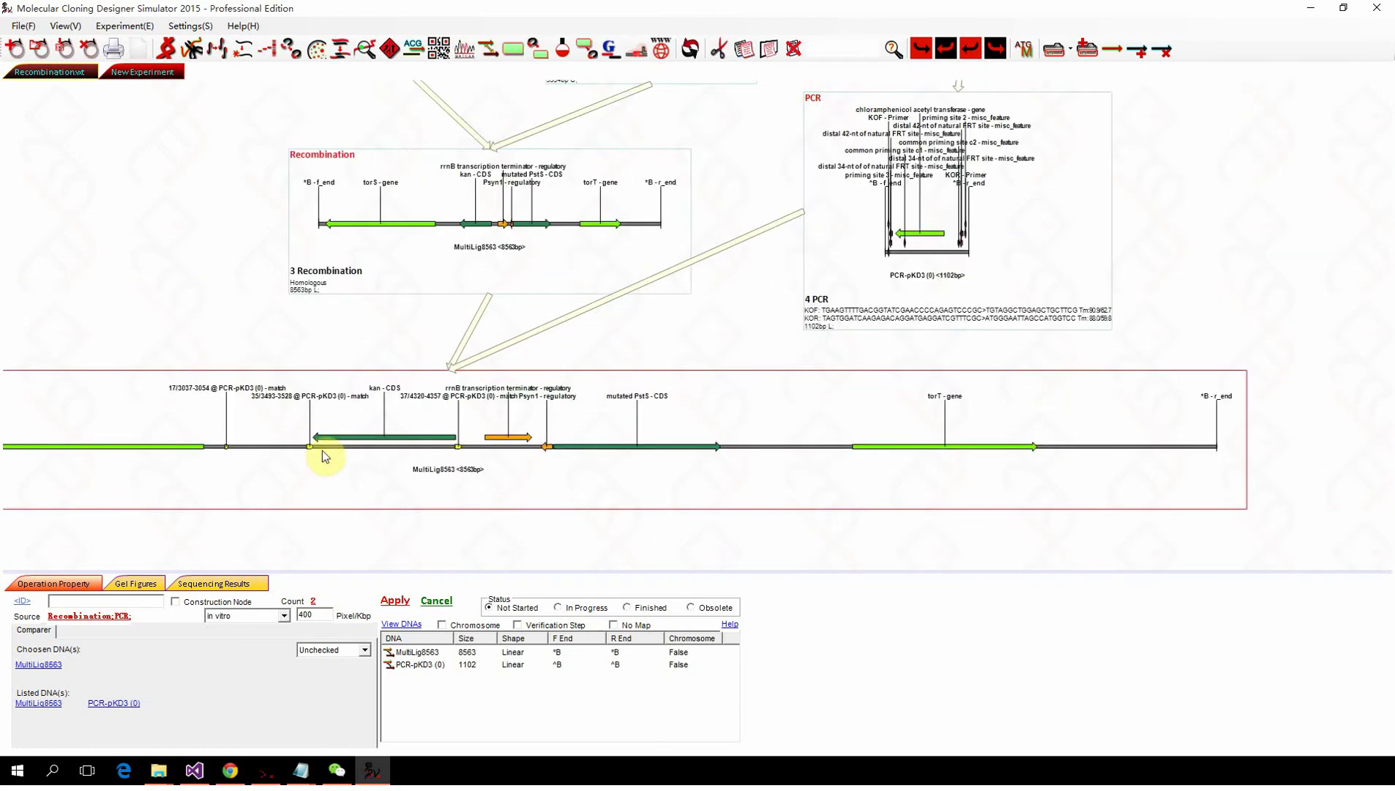
scroll(315, 452, "up", 2)
scroll(317, 417, "down", 2)
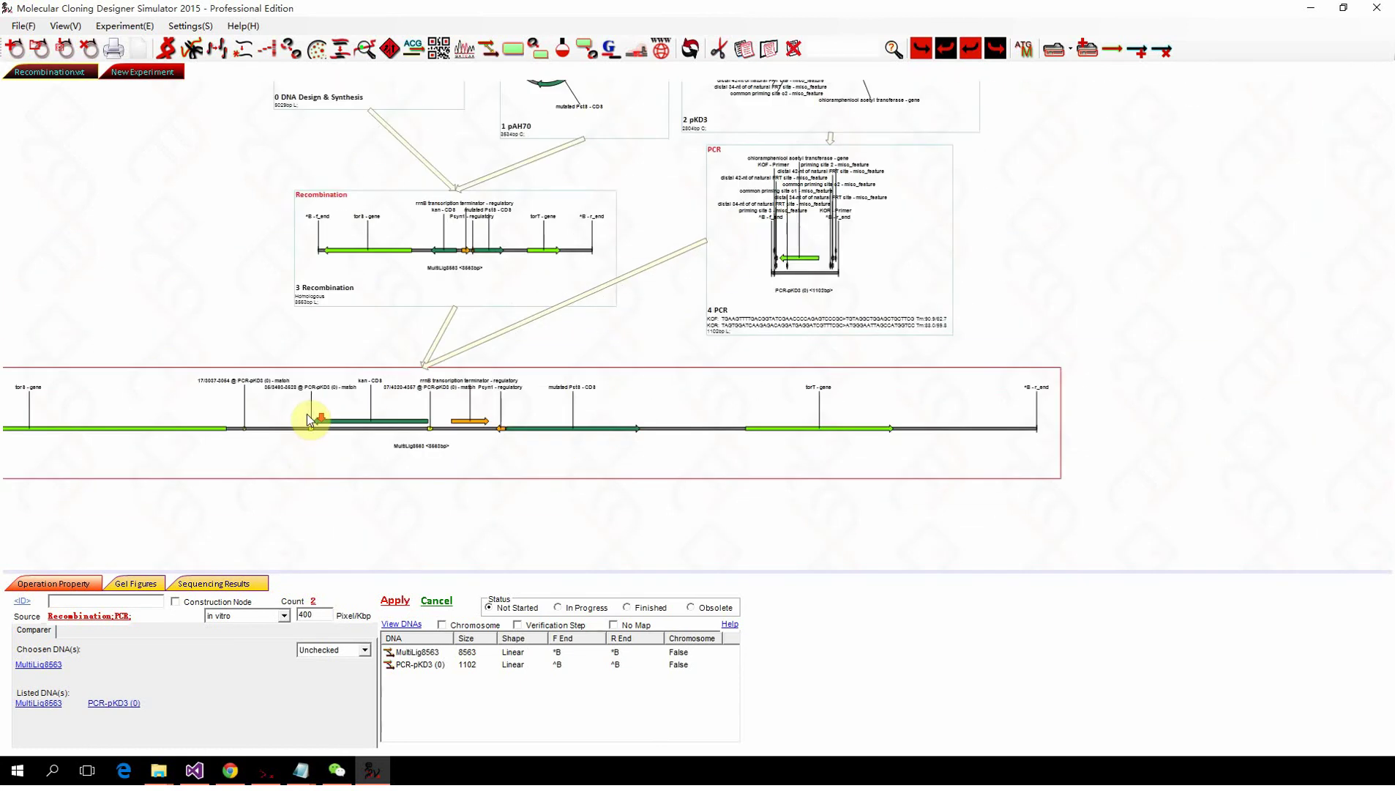
scroll(842, 369, "down", 2)
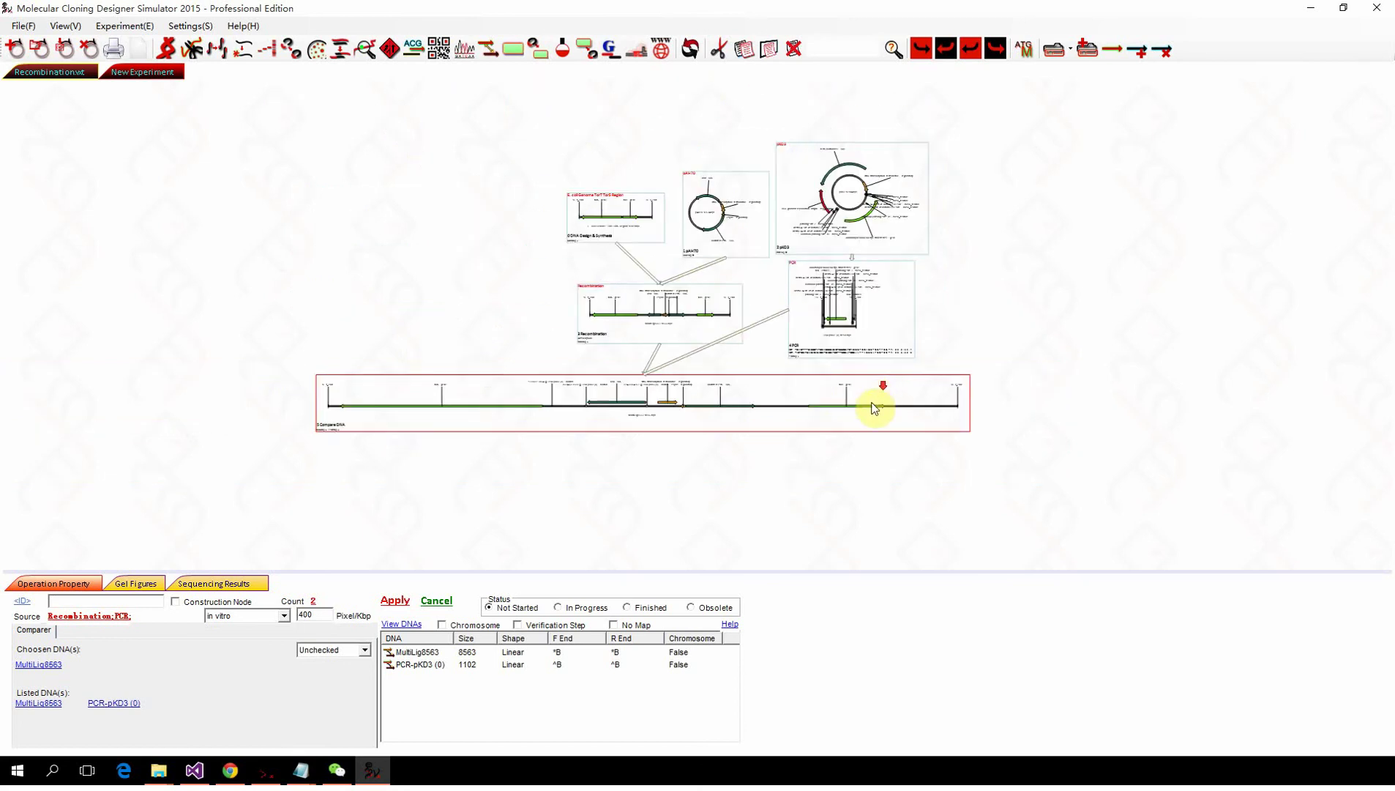
Step: Move the Compare DNA map to the left of the Recombination item and select the PCR item
left_click_drag(878, 405, 368, 292)
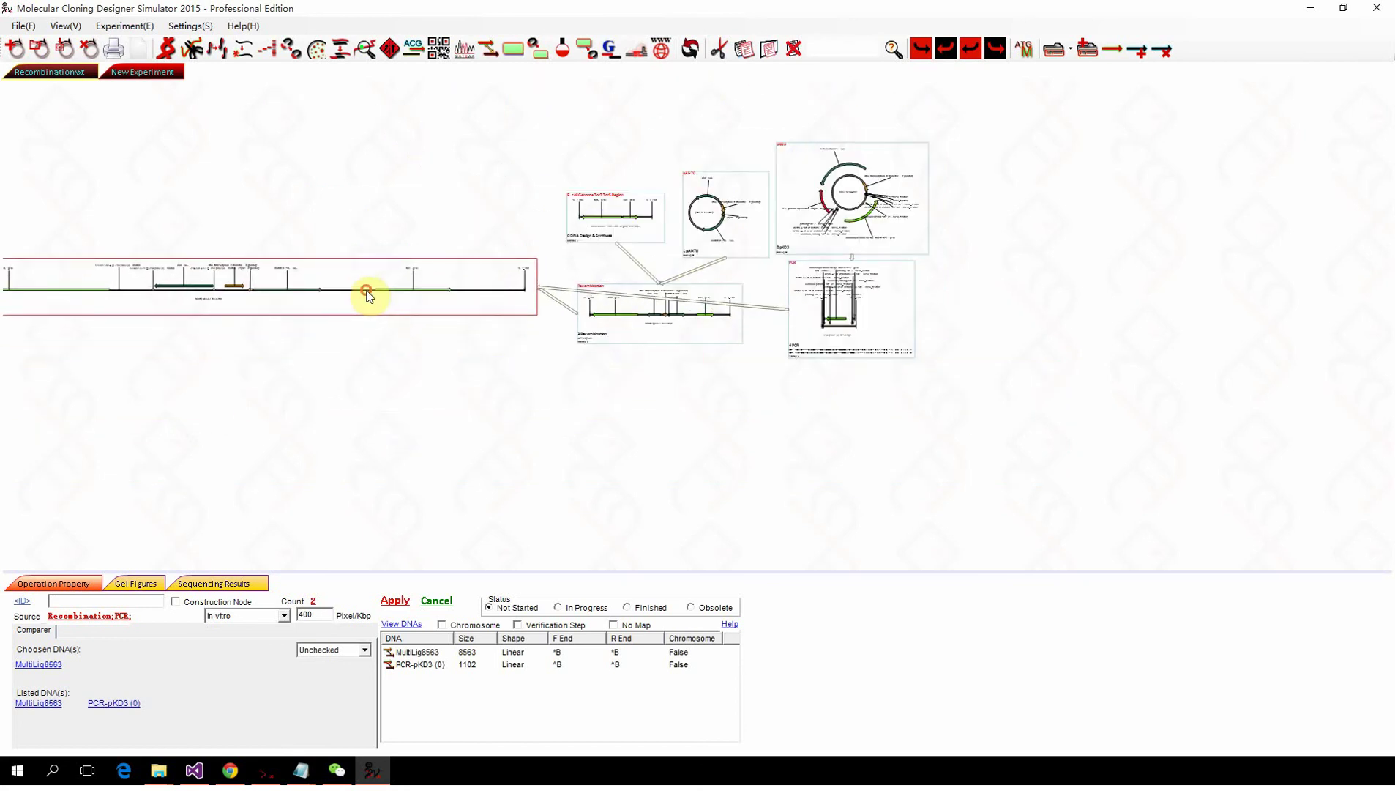
left_click(826, 323)
scroll(860, 309, "up", 2)
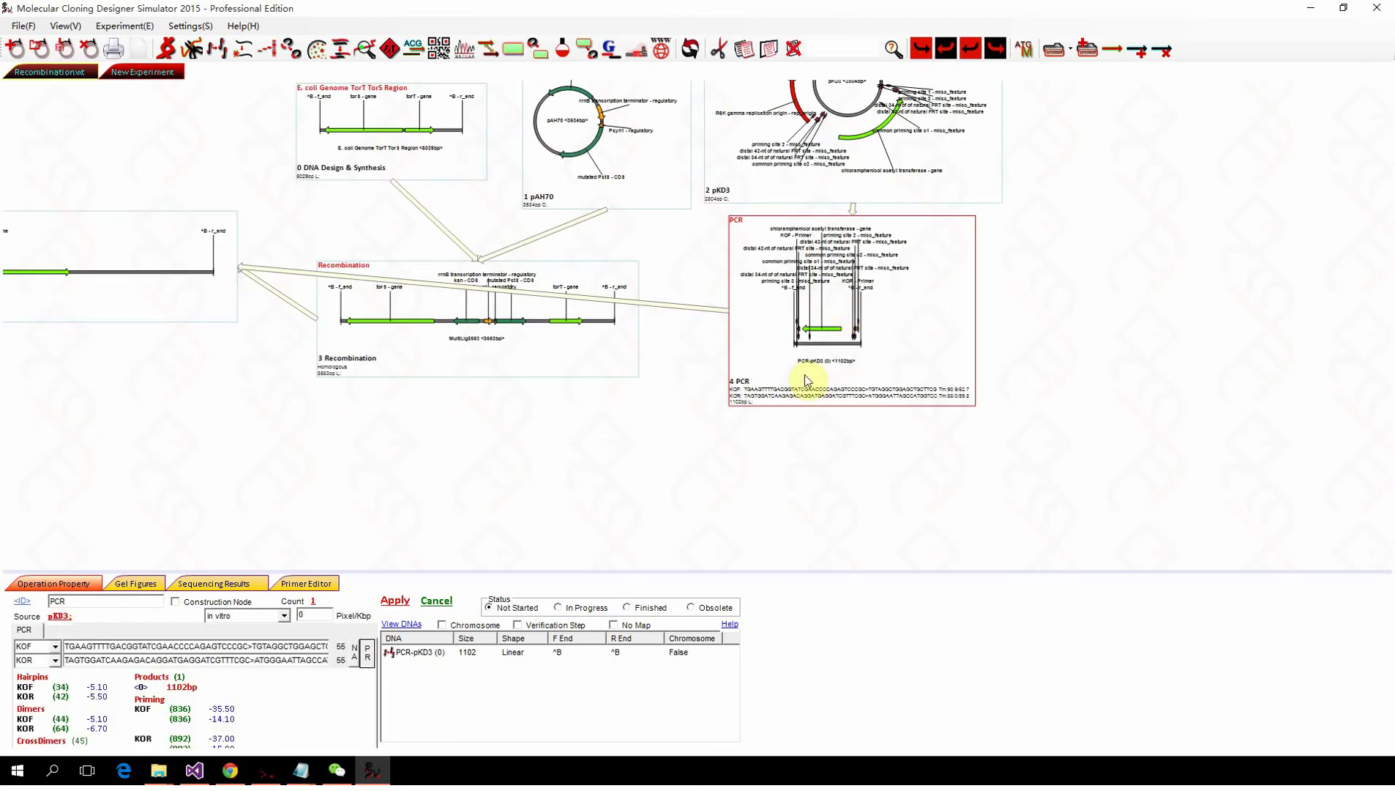
Step: Add a Recombination of the PCR and MultiLig8563 Recombination products using the Lambda Red Recombination method, and apply it
left_click(683, 416)
left_click_drag(682, 417, 474, 312)
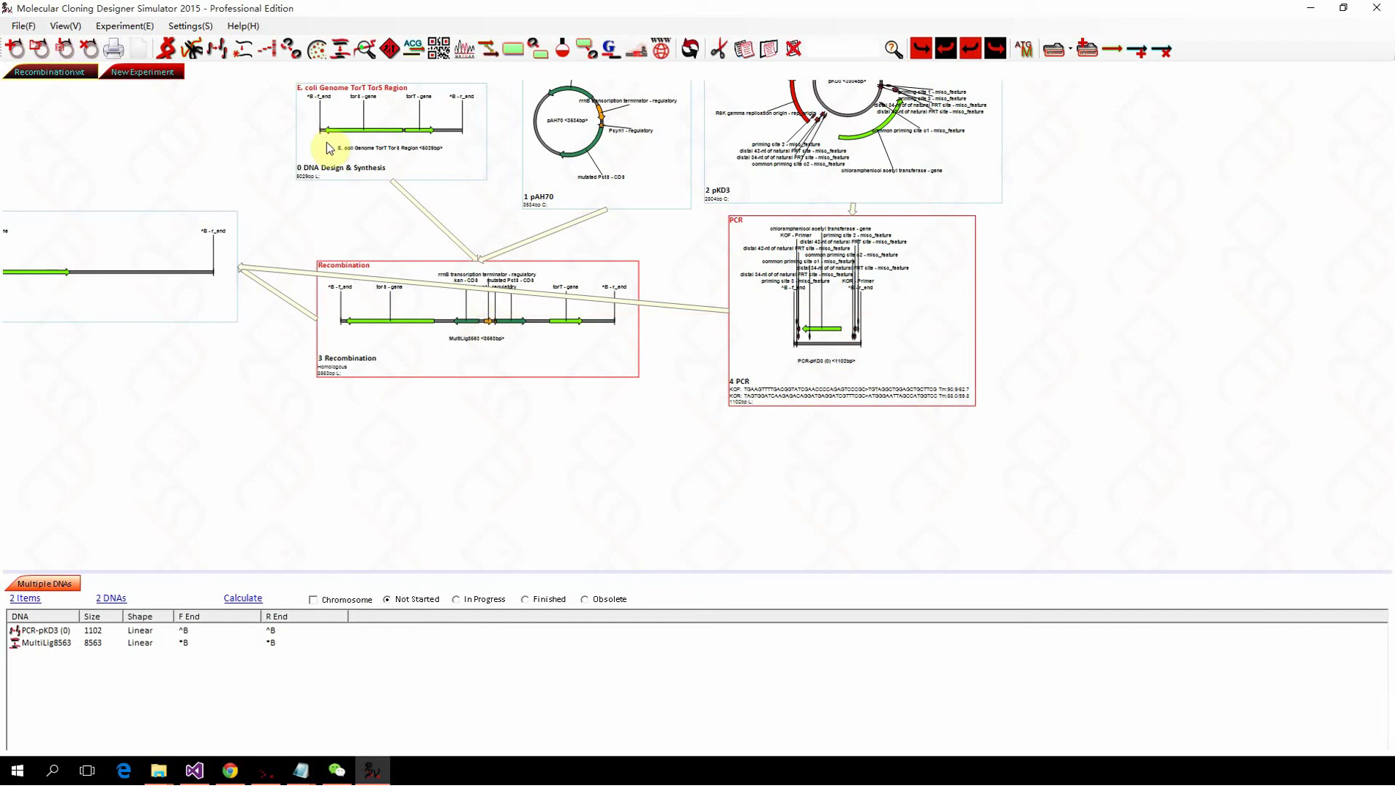
left_click(124, 25)
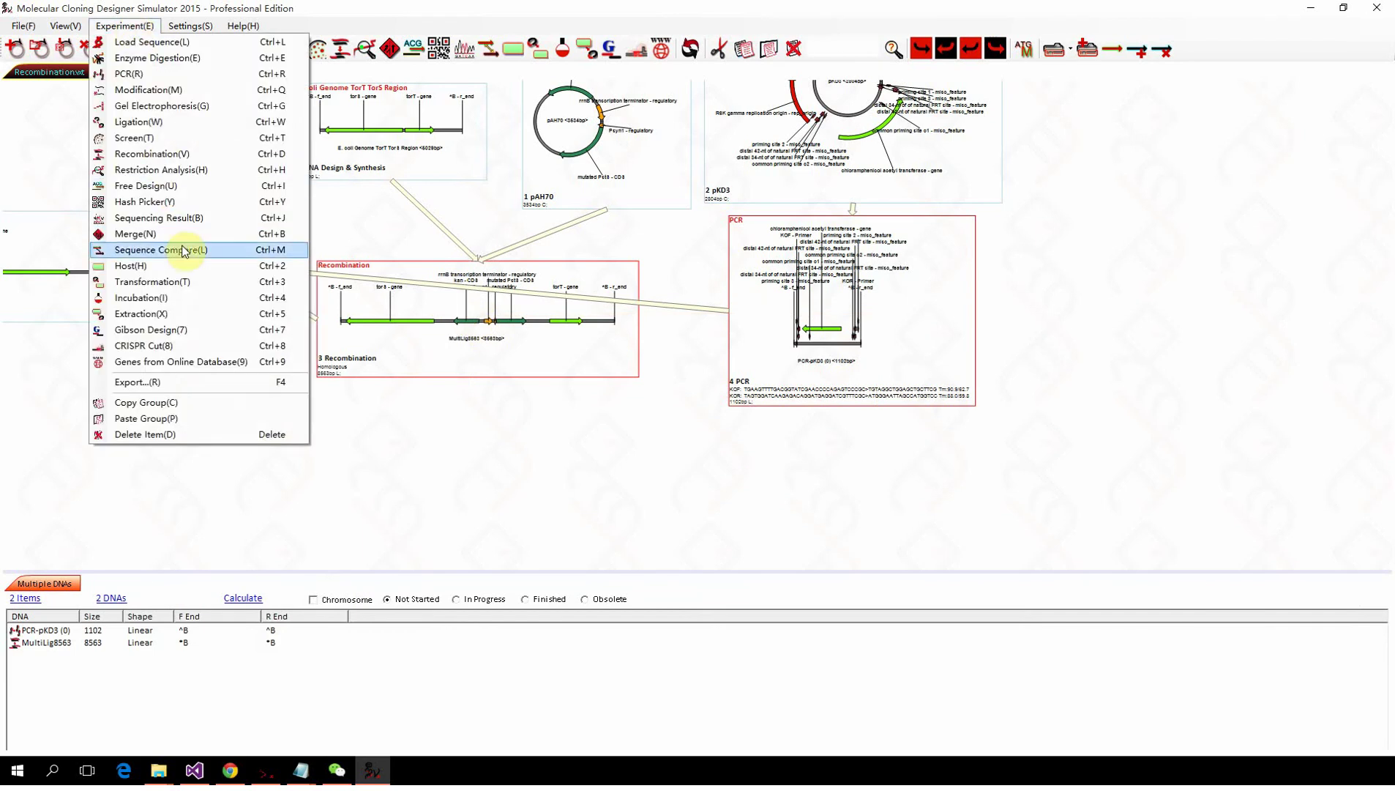
left_click(195, 154)
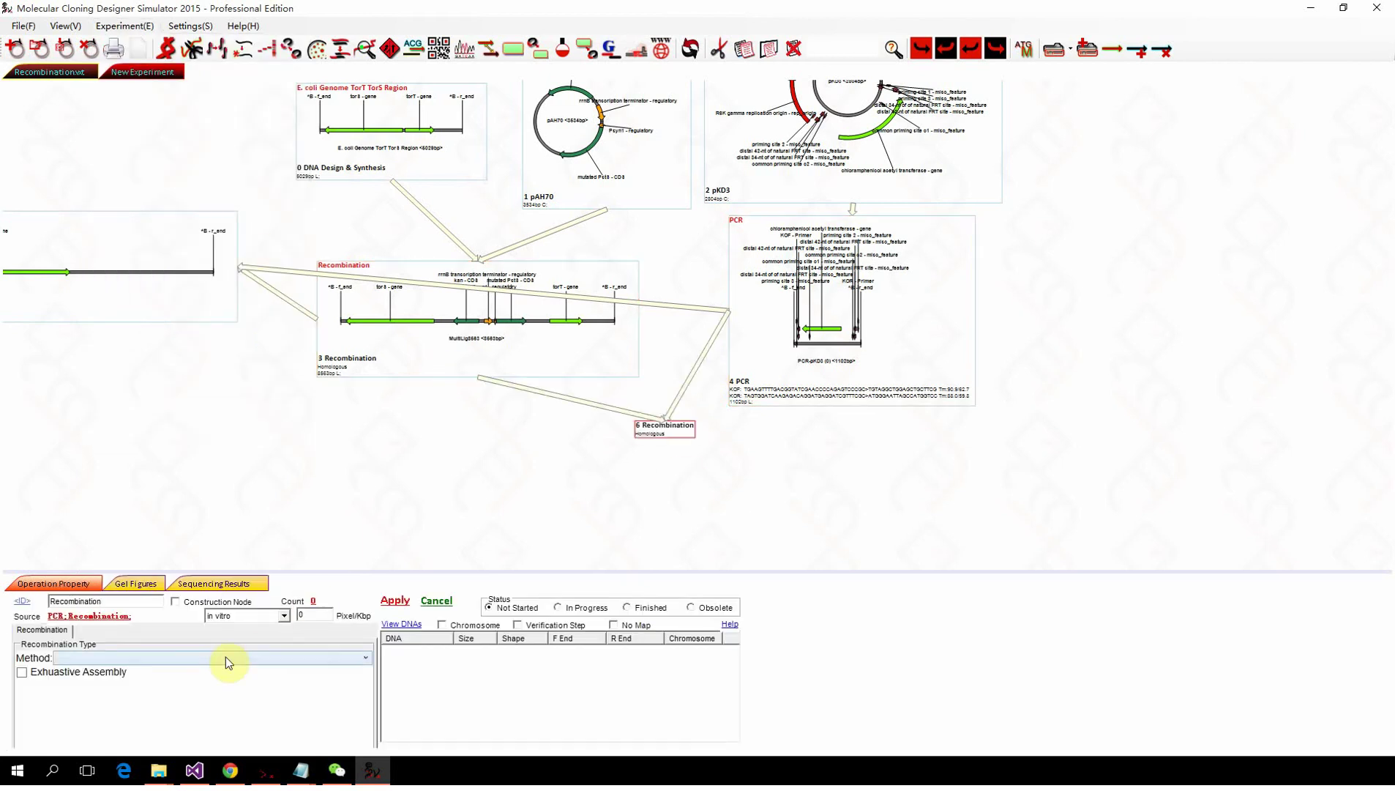
left_click(226, 658)
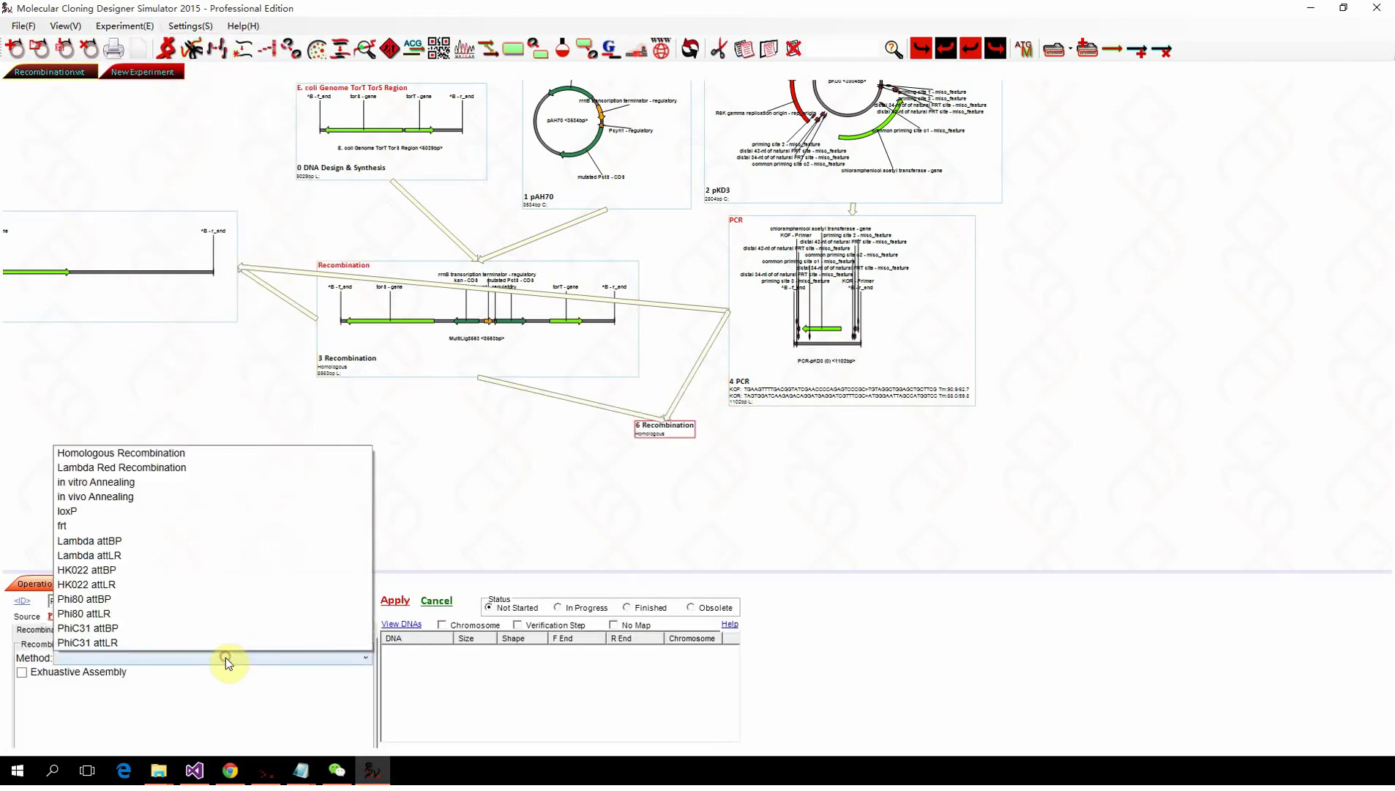
left_click(170, 468)
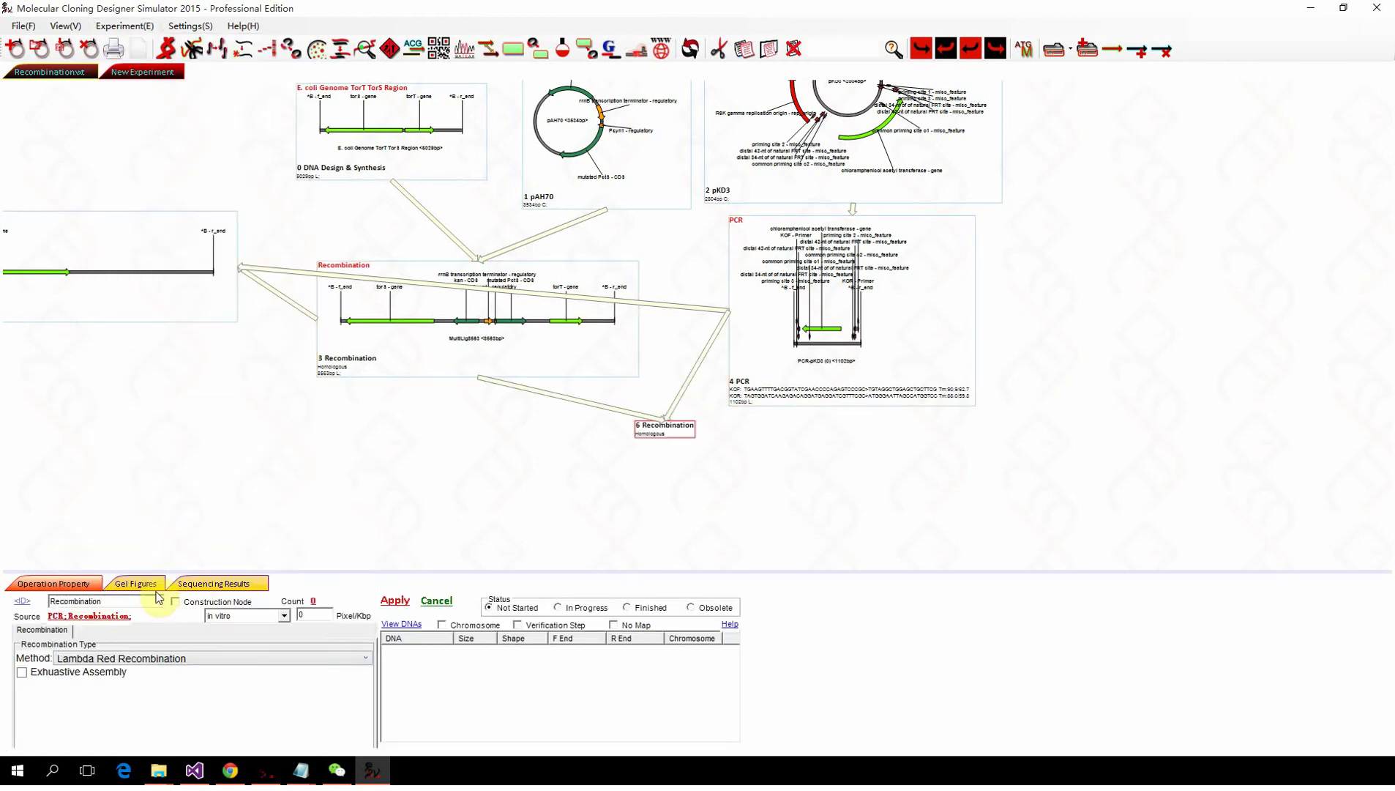
left_click(405, 603)
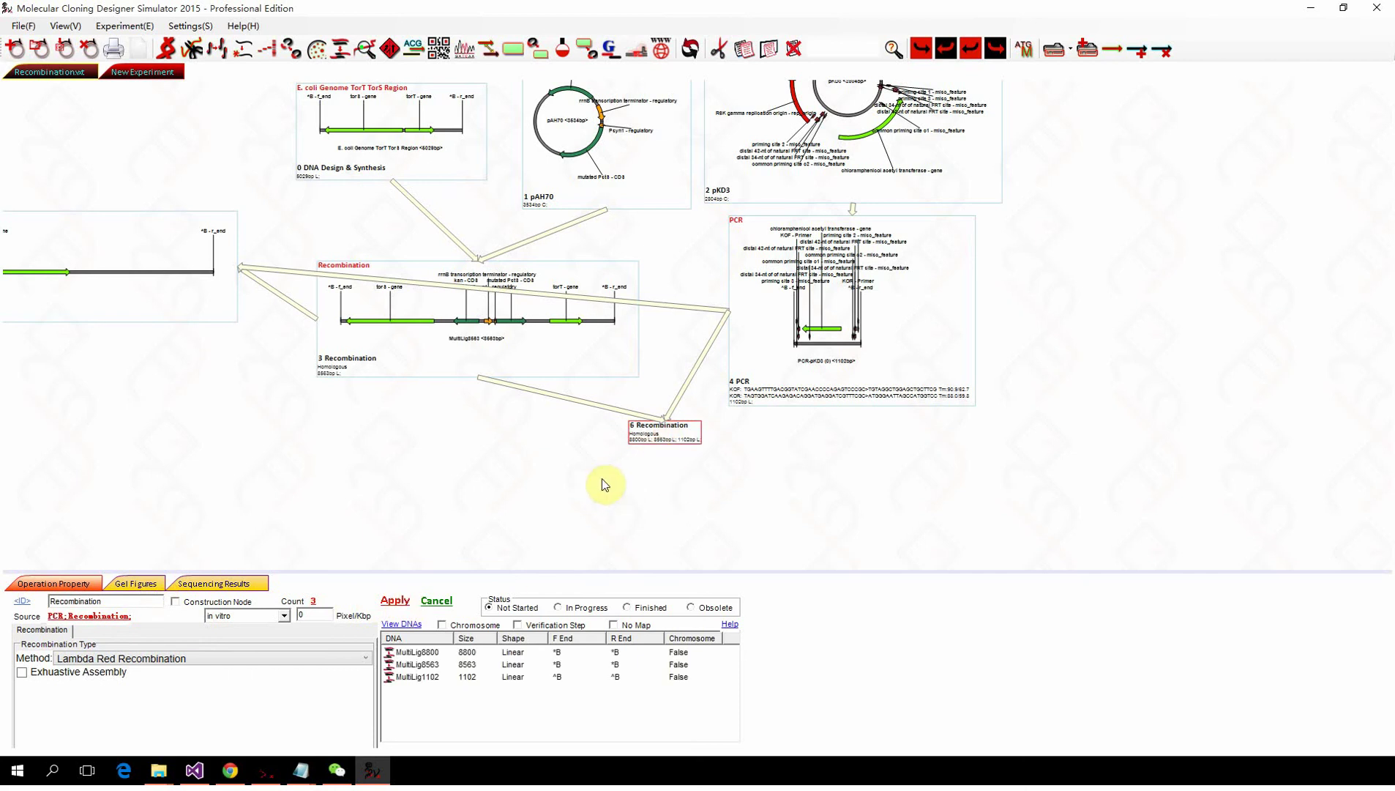
Step: Add a Feature Screening to the Lambda Red Recombination products, requiring chloramphenicol acetyl transferase exactly once
scroll(694, 430, "up", 3)
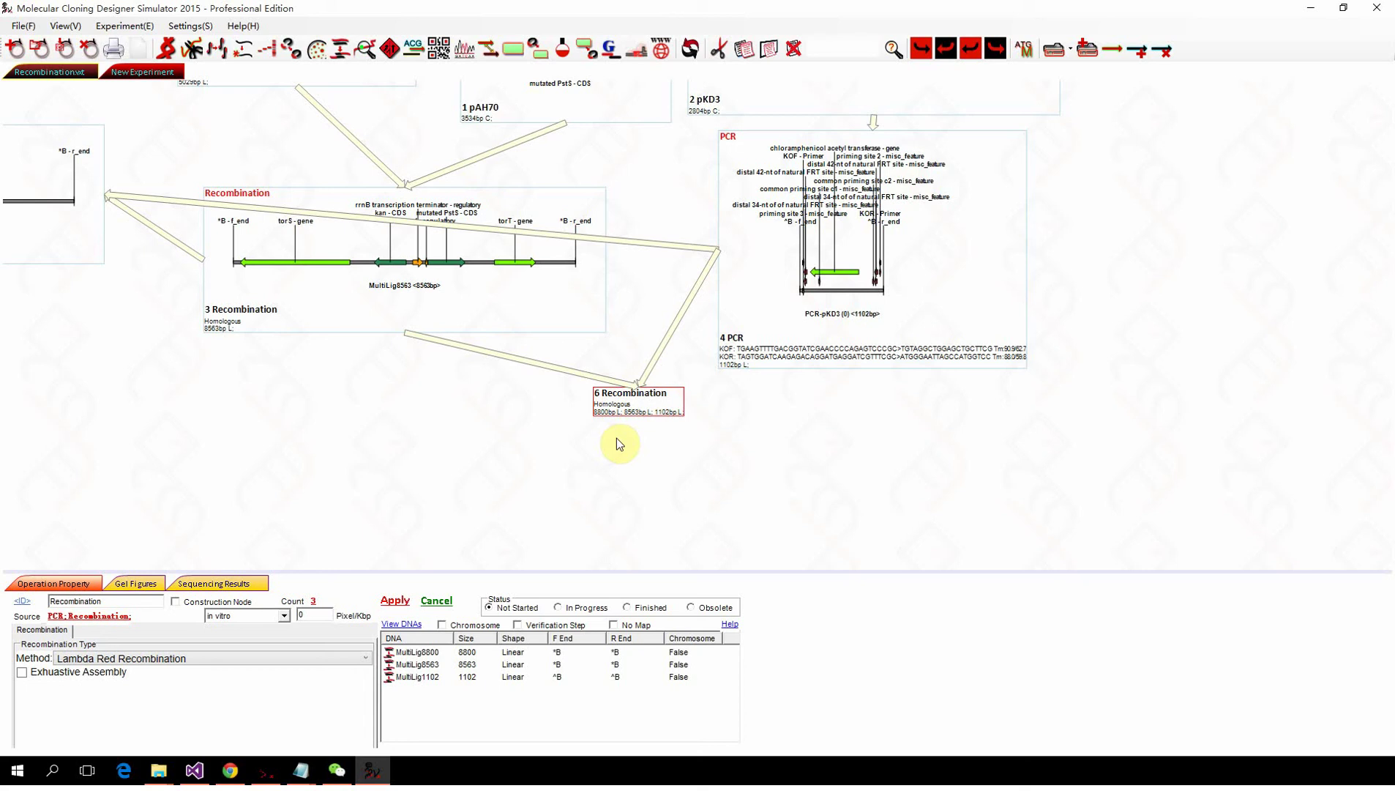
left_click(322, 57)
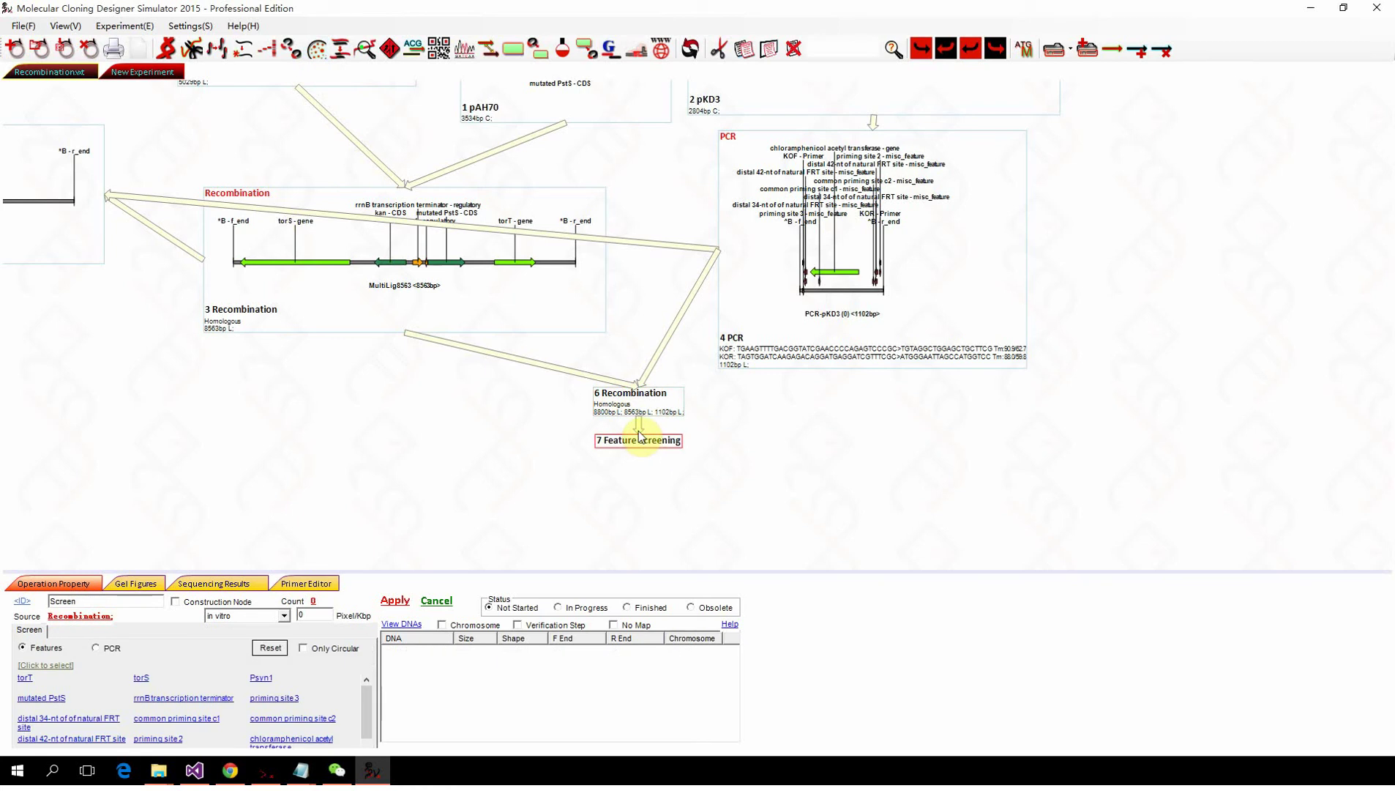
scroll(284, 678, "down", 1)
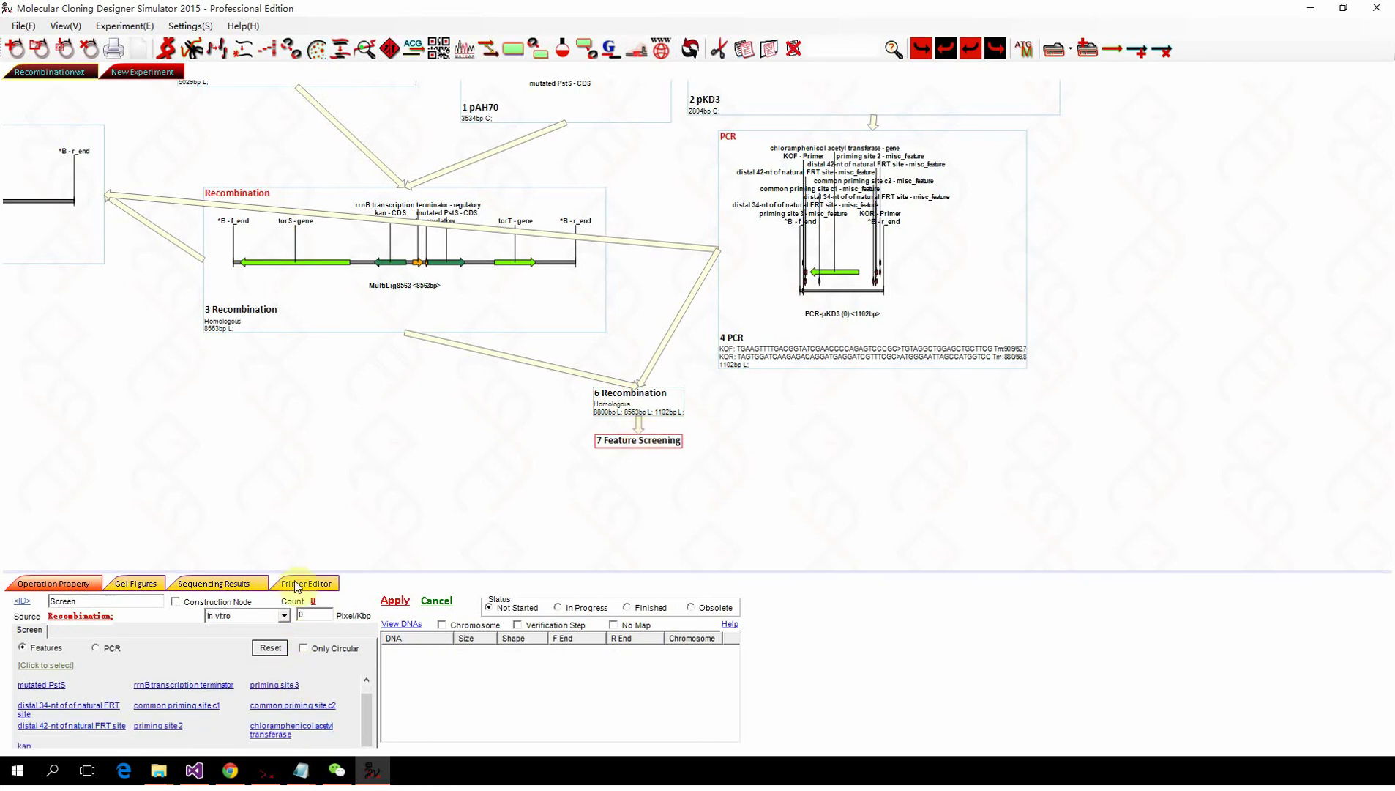
left_click_drag(296, 566, 296, 528)
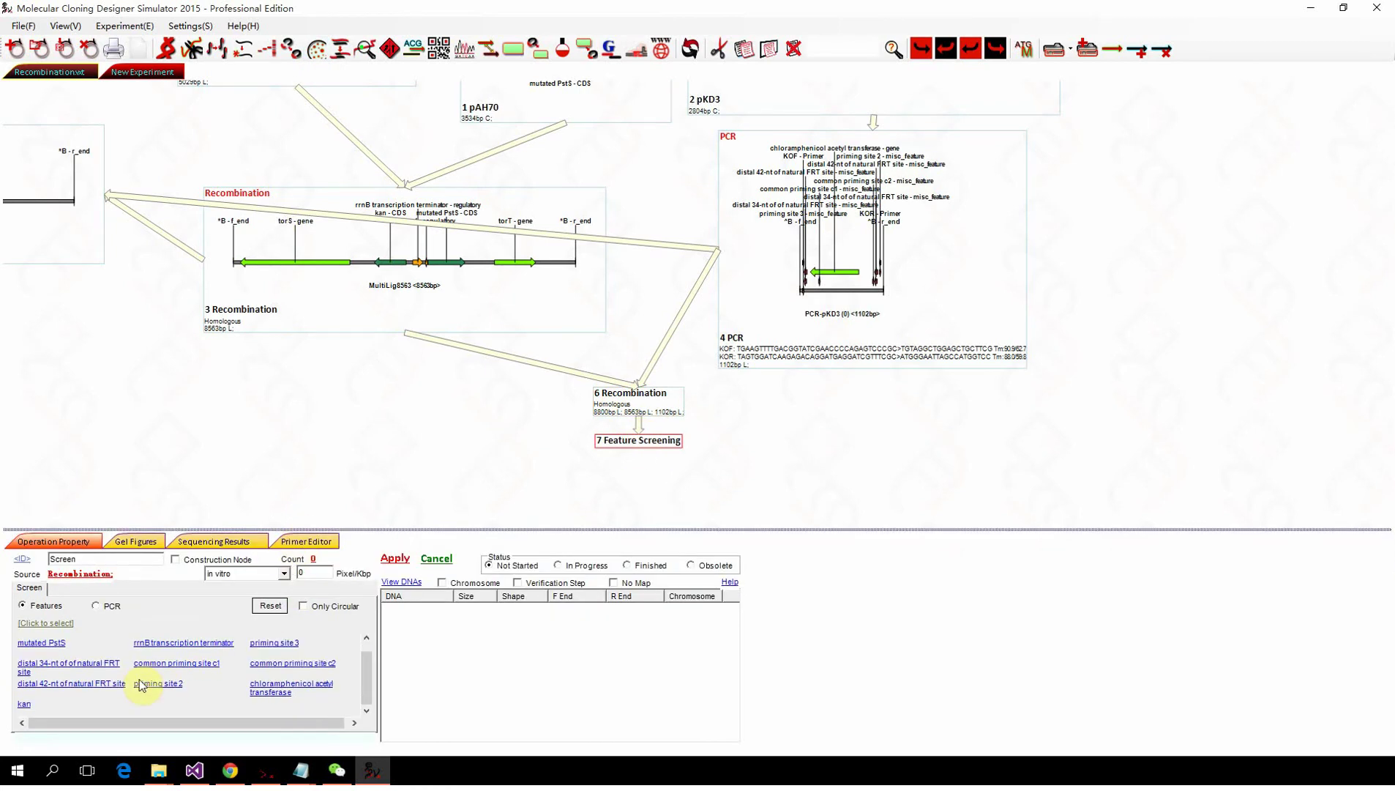
left_click(305, 694)
scroll(634, 424, "down", 1)
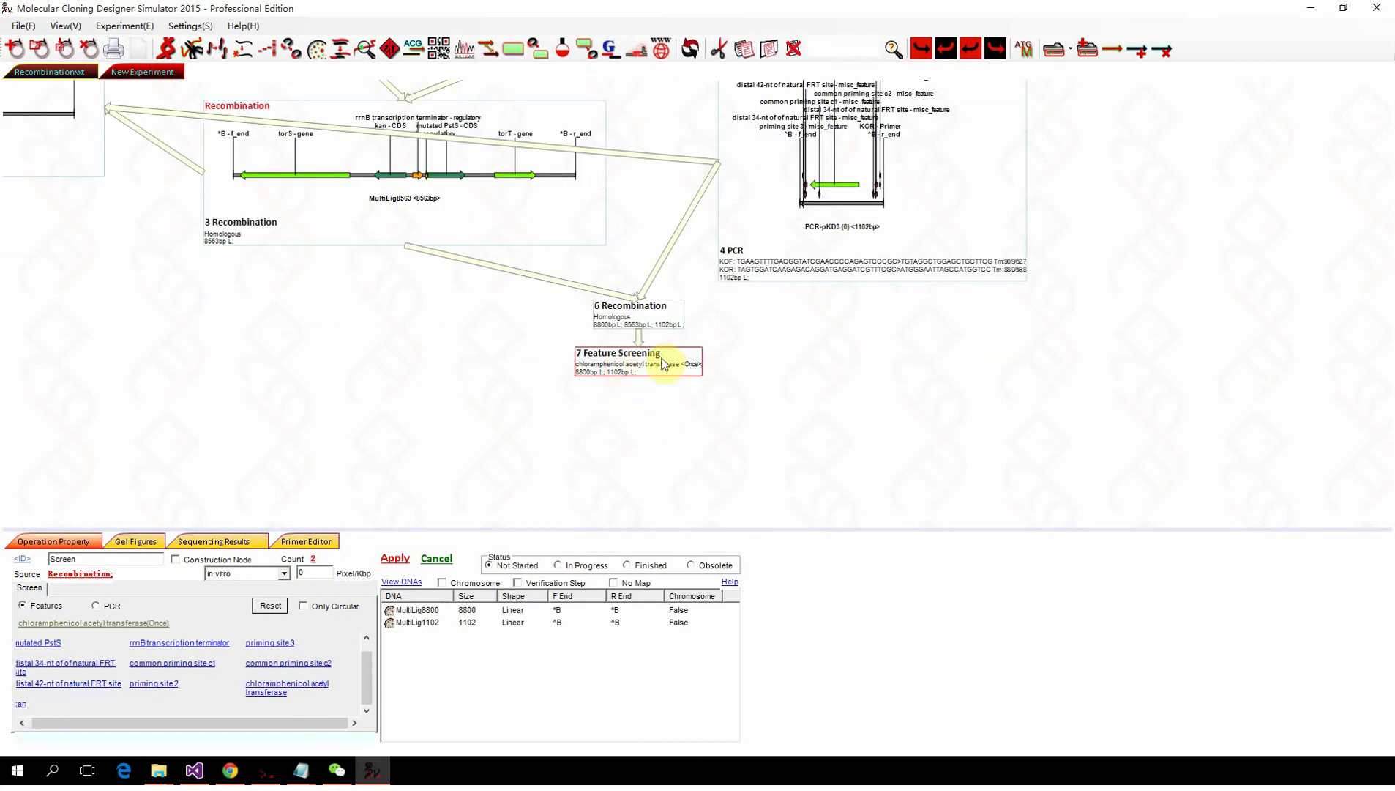
scroll(629, 373, "up", 2)
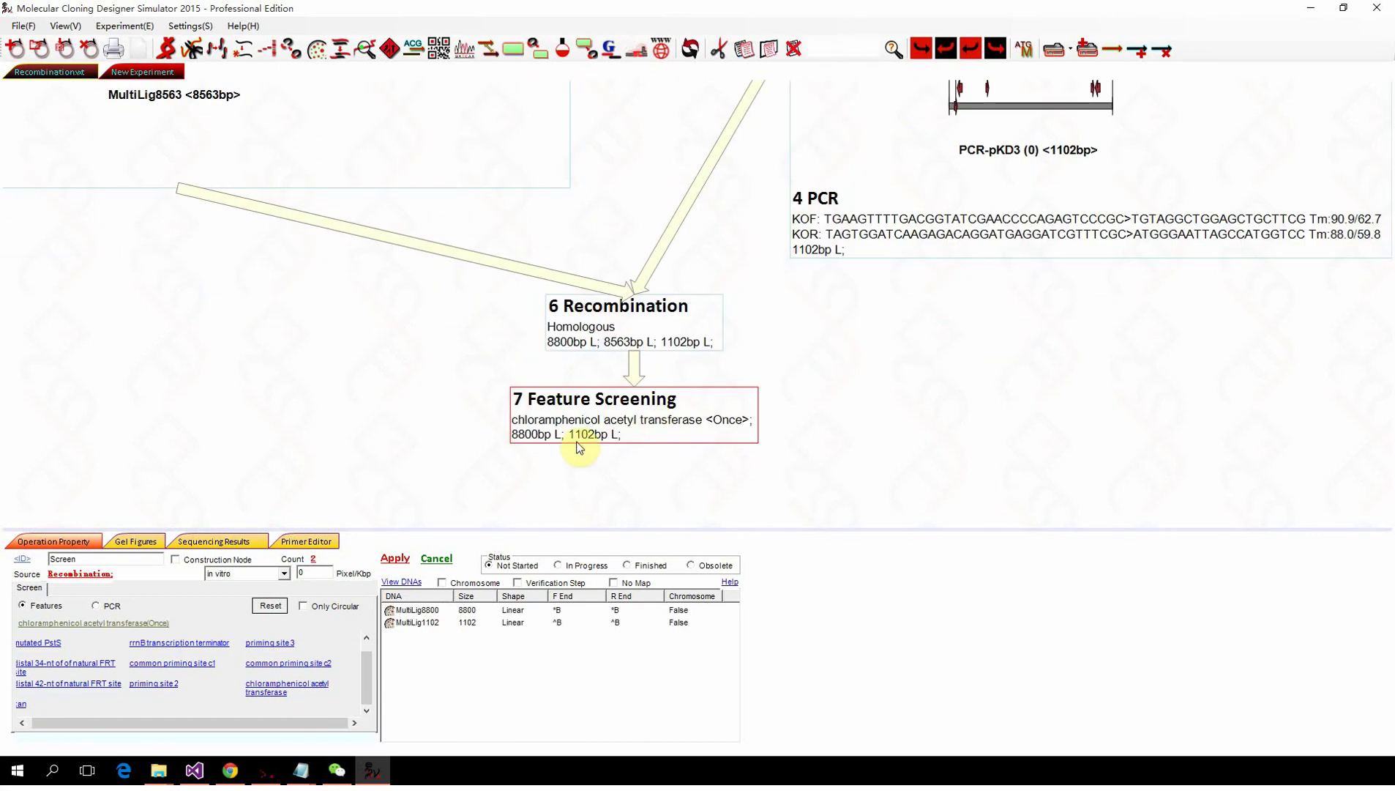
Step: Add a Gel Extraction after the screening, picking the 8800 bp fragment and a map scale of 200 Pixel/Kbp
scroll(861, 263, "down", 1)
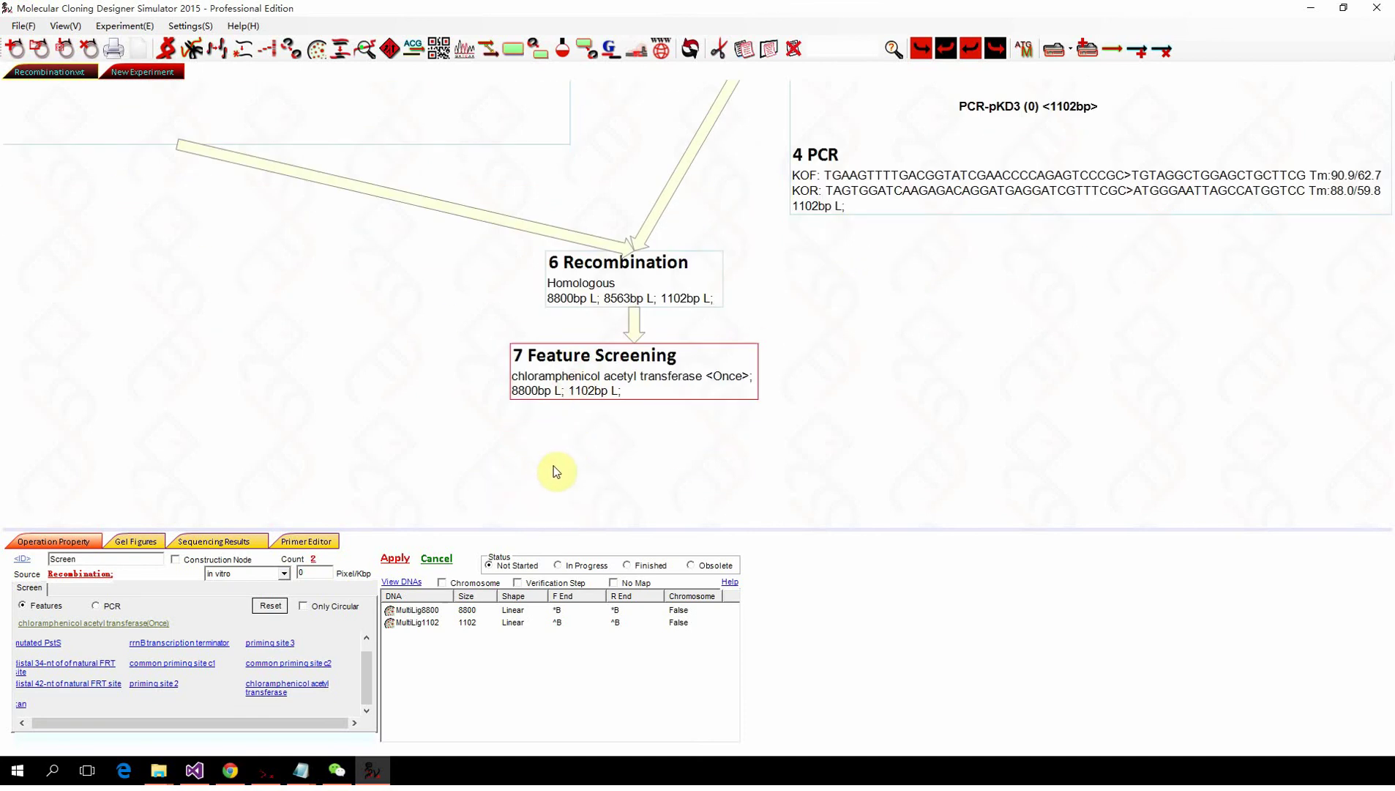
scroll(549, 465, "down", 2)
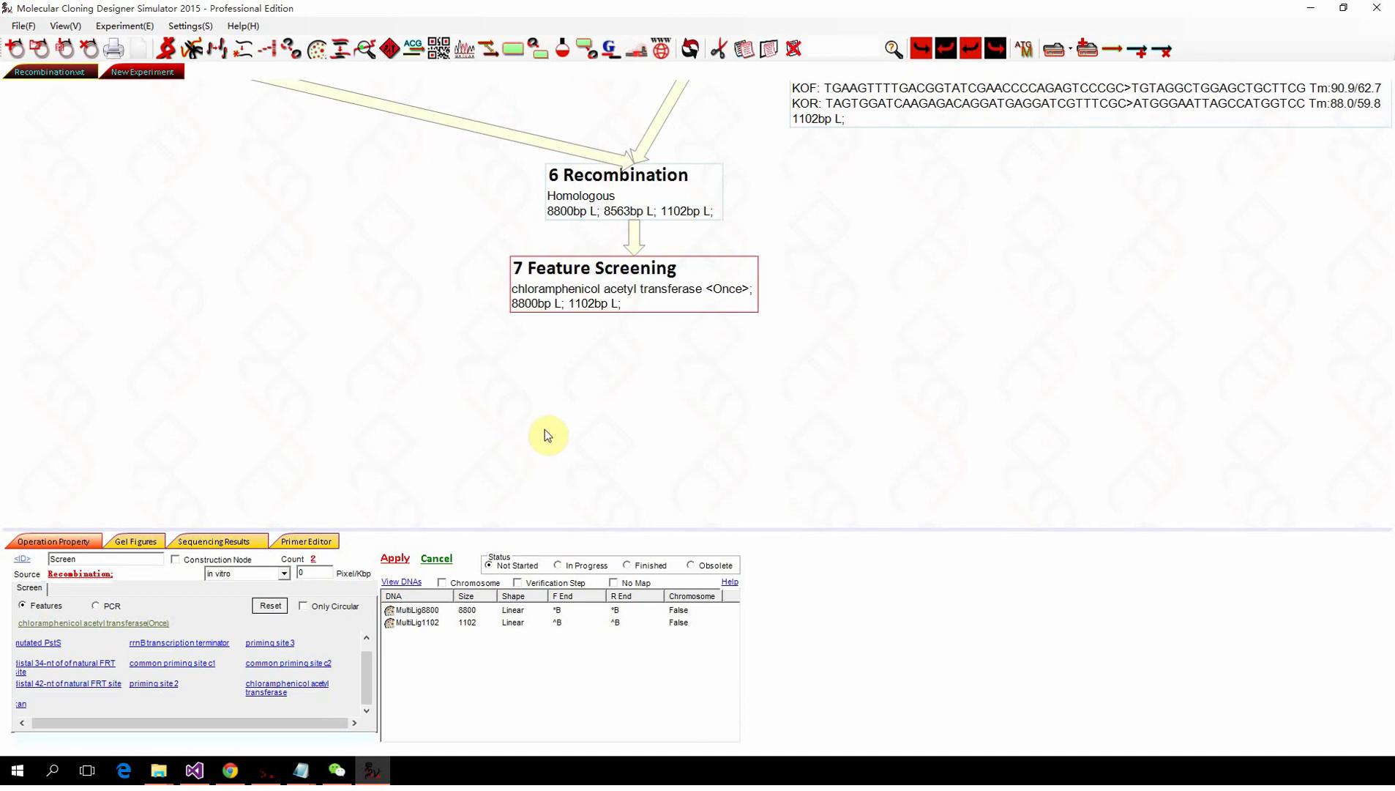
left_click(546, 431)
scroll(556, 429, "down", 6)
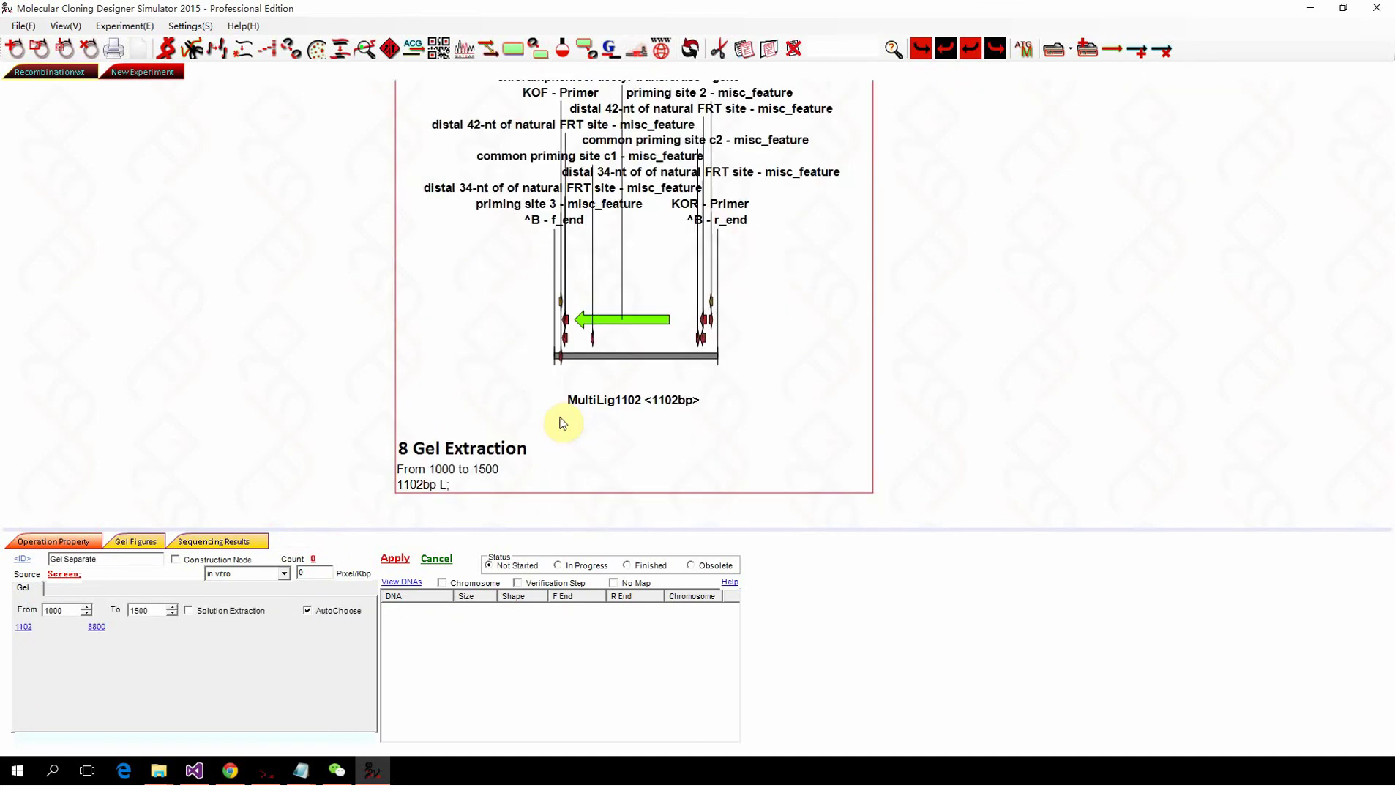
left_click(97, 628)
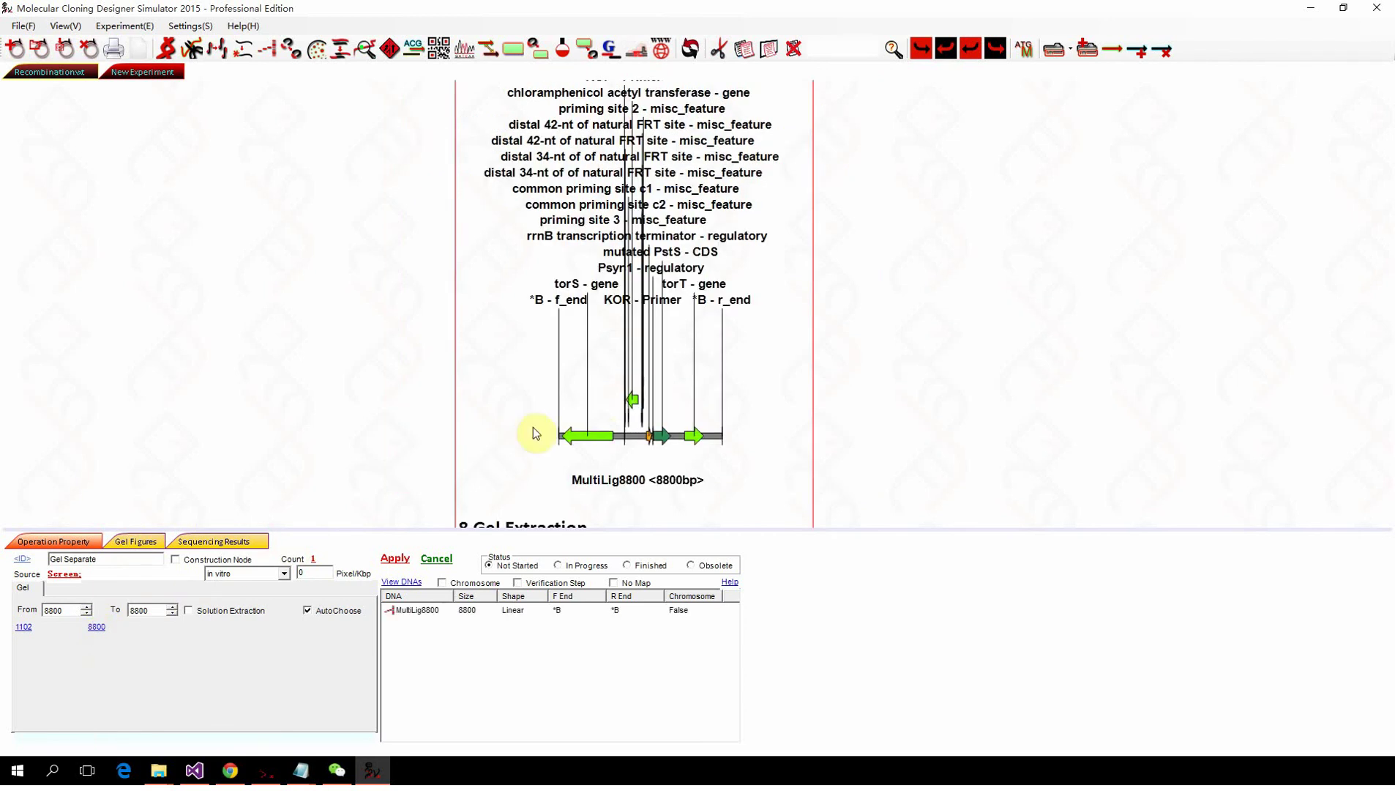
scroll(611, 394, "down", 2)
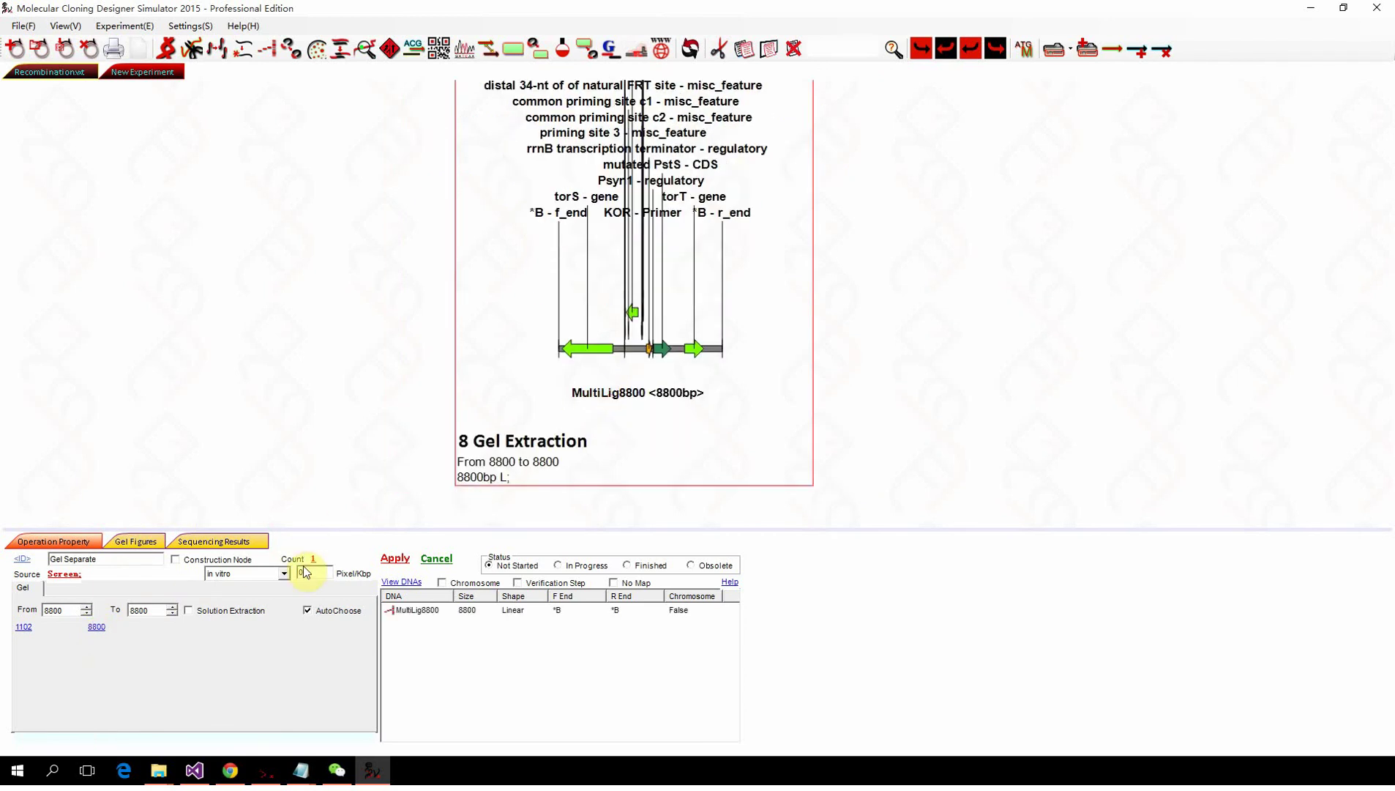
type("200")
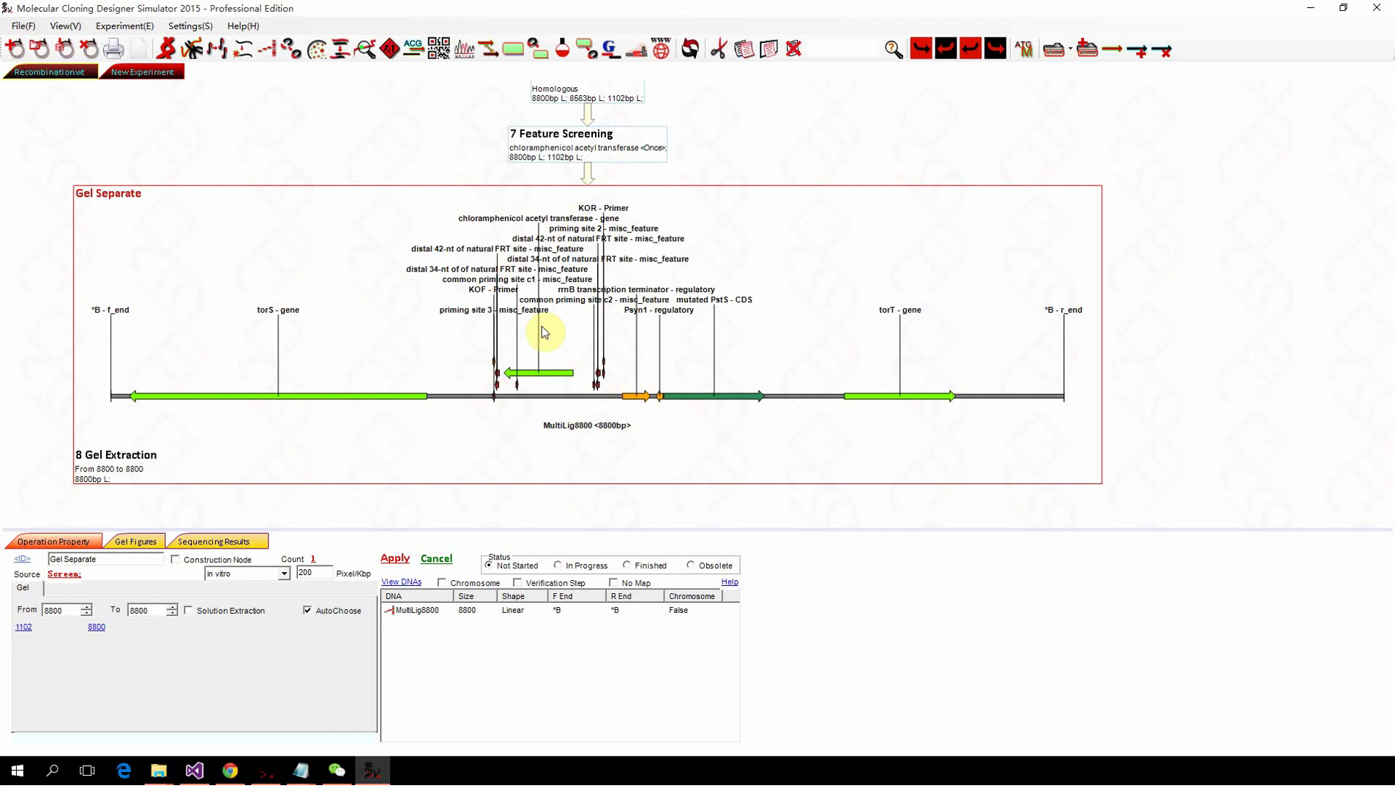
Step: Add a Recombination of the gel-extracted MultiLig8800 using the frt method, and apply it
scroll(469, 334, "down", 1)
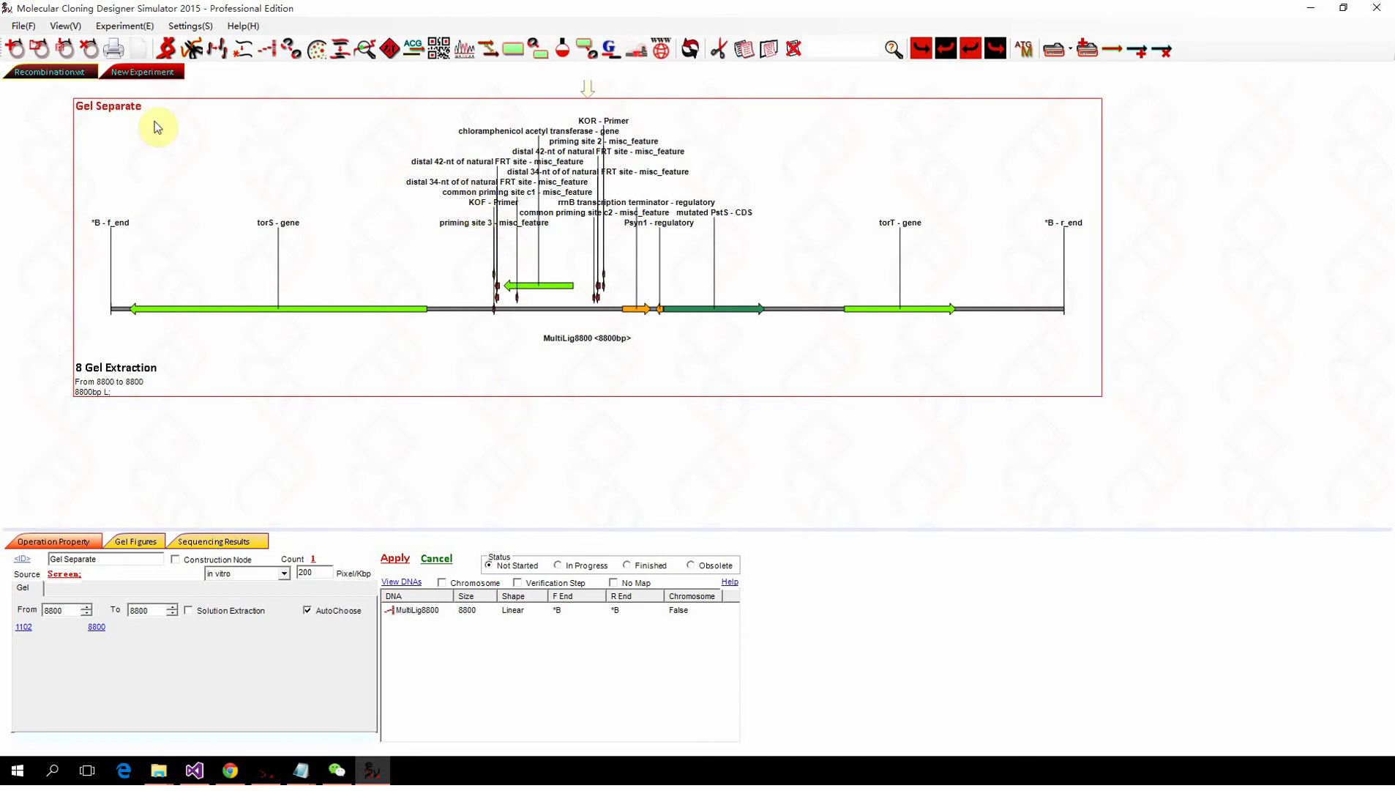
left_click(124, 26)
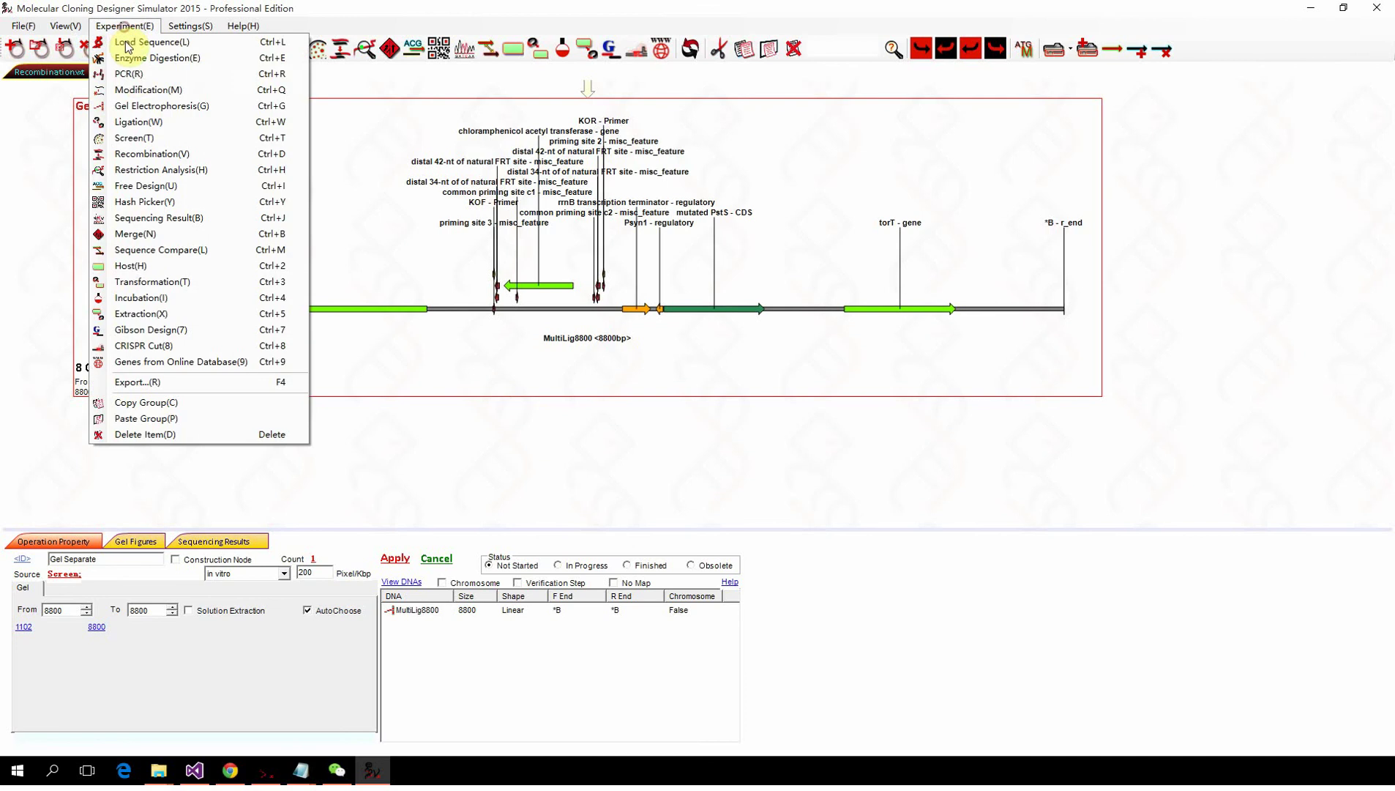
left_click(150, 163)
scroll(585, 432, "down", 3)
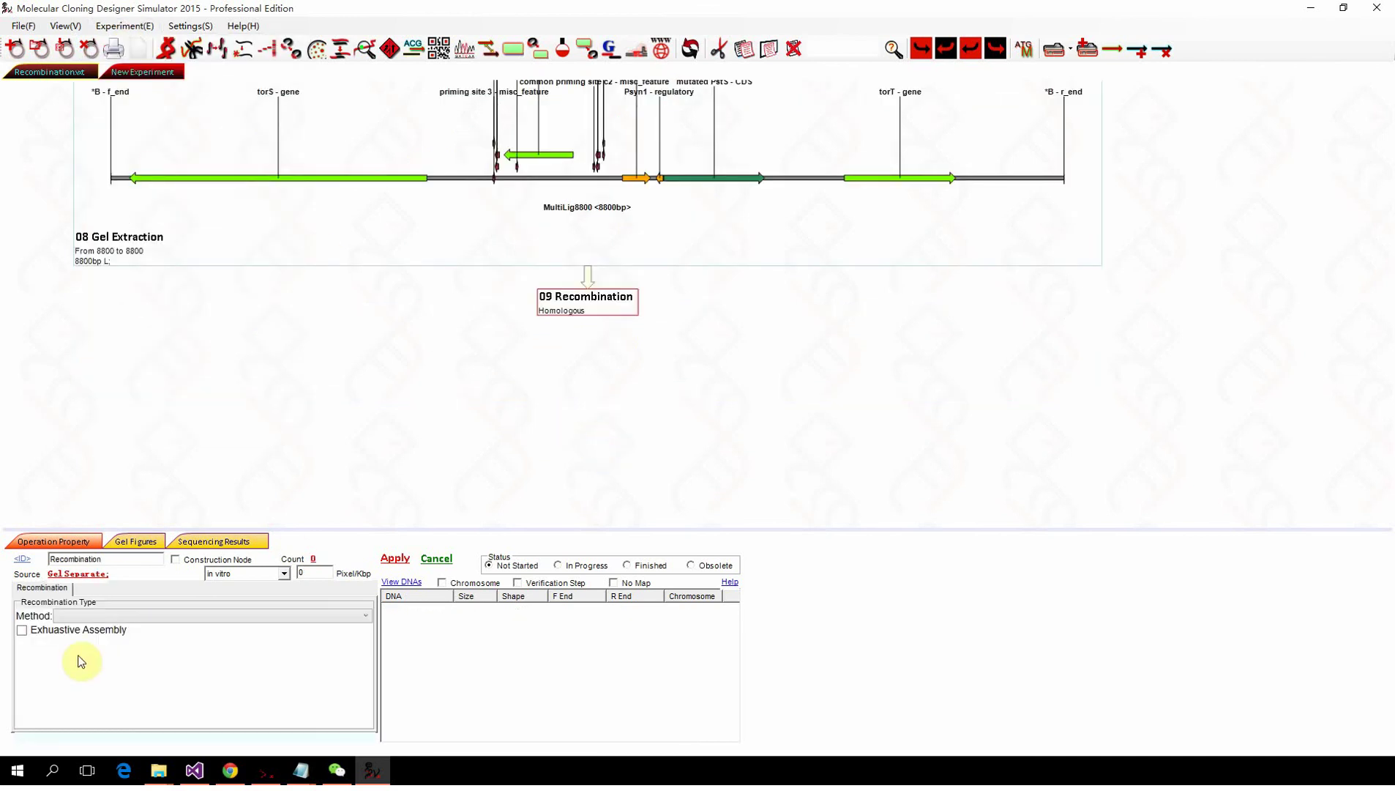
left_click(112, 615)
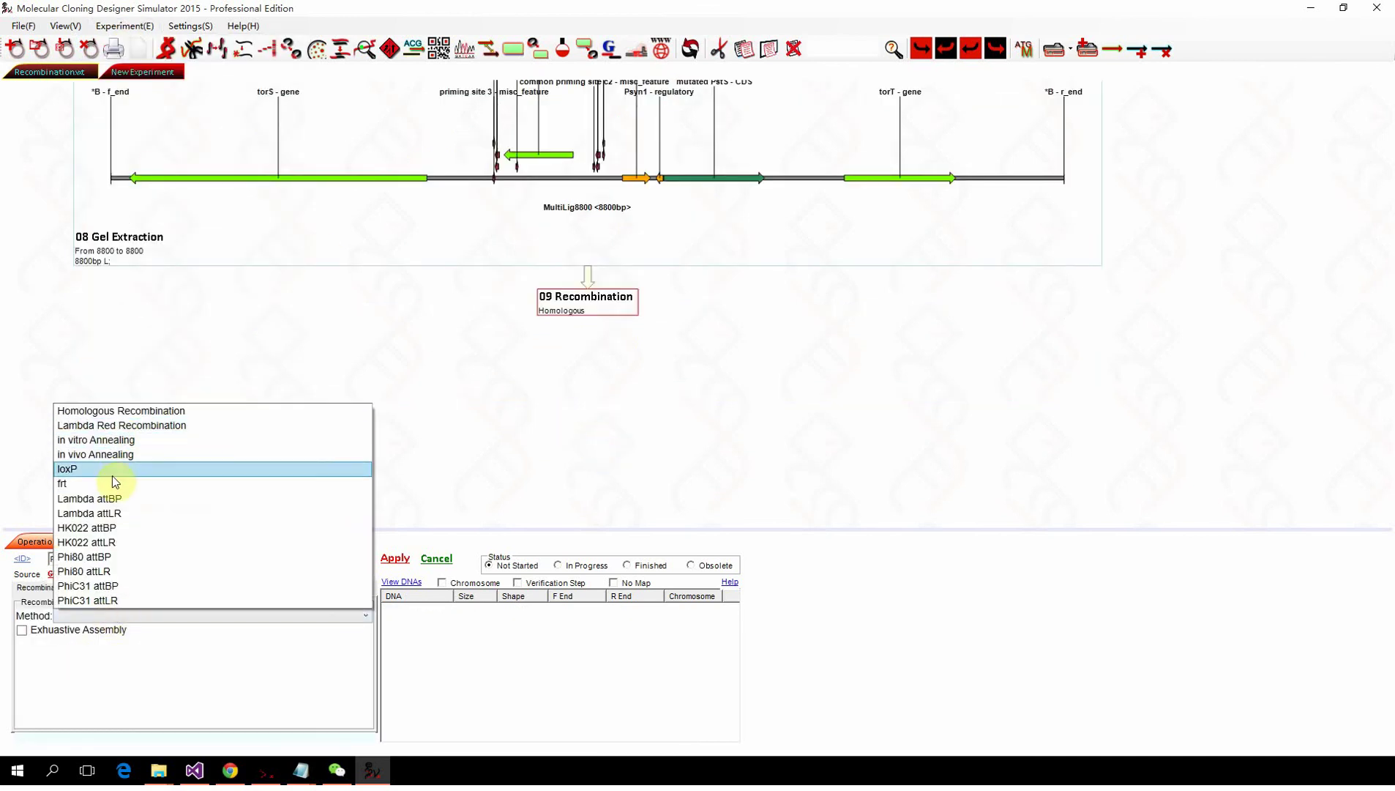
left_click(110, 483)
left_click(395, 560)
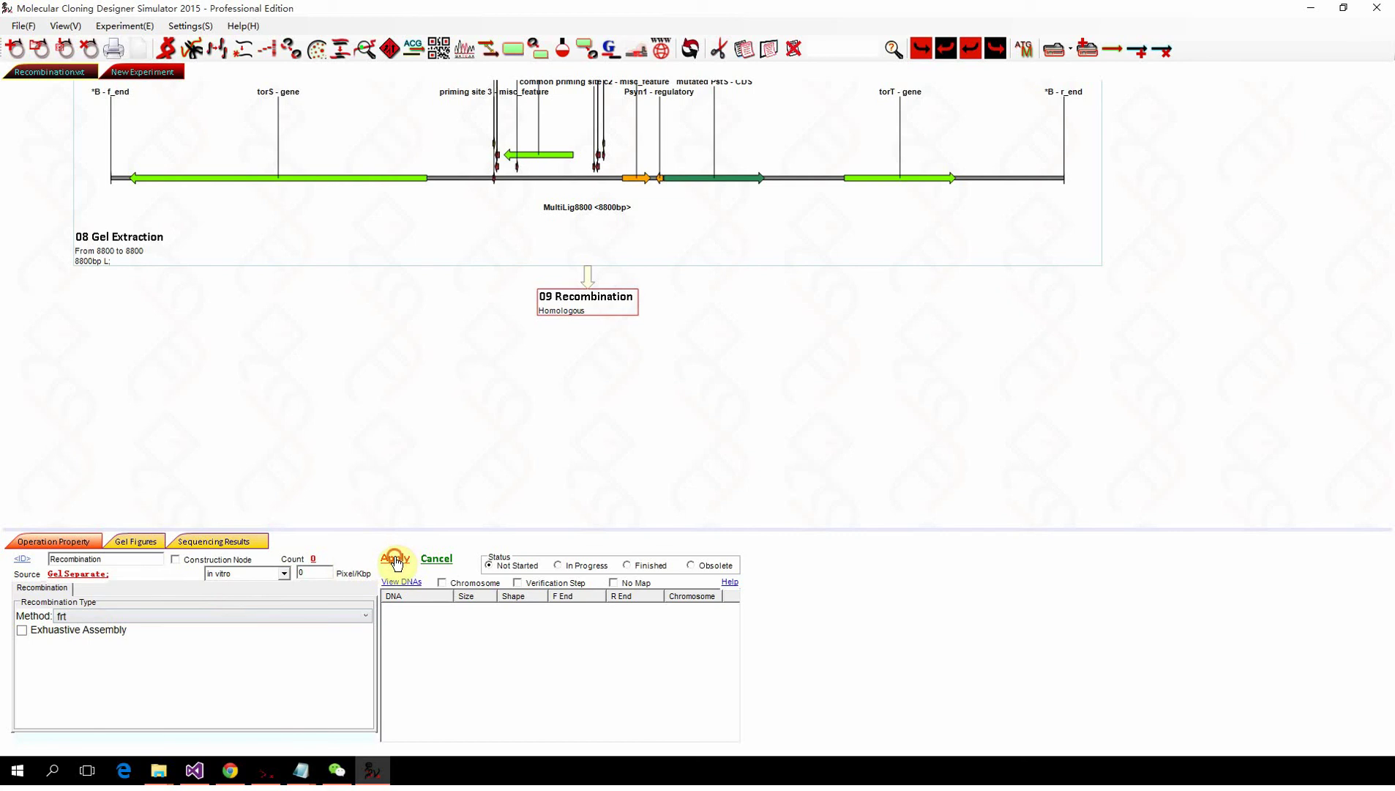
left_click(570, 315)
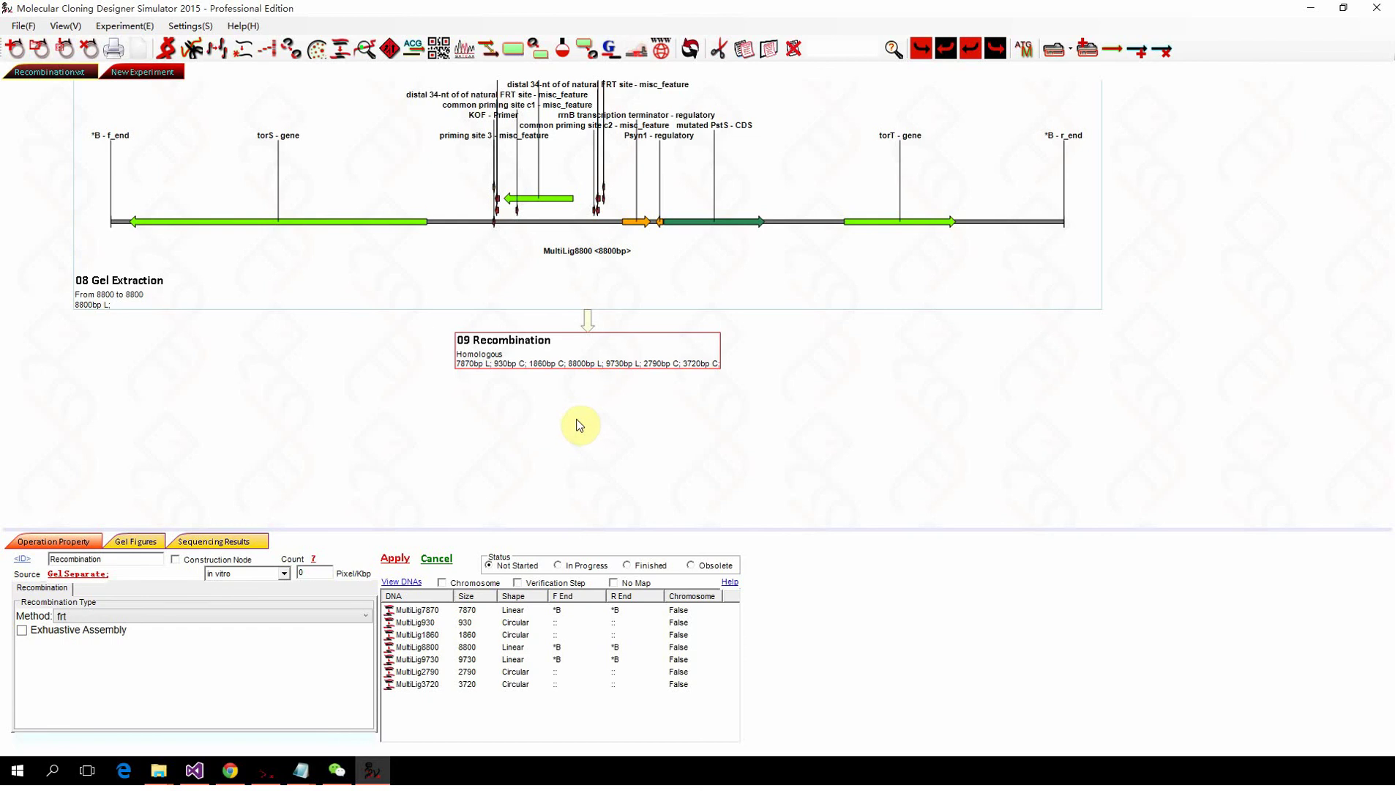
Step: Add a Feature Screening to the frt products, with chloramphenicol acetyl transferase set to None and a map scale of 200 Pixel/Kbp
scroll(579, 421, "up", 1)
scroll(573, 417, "down", 2)
scroll(573, 417, "up", 1)
scroll(570, 418, "up", 1)
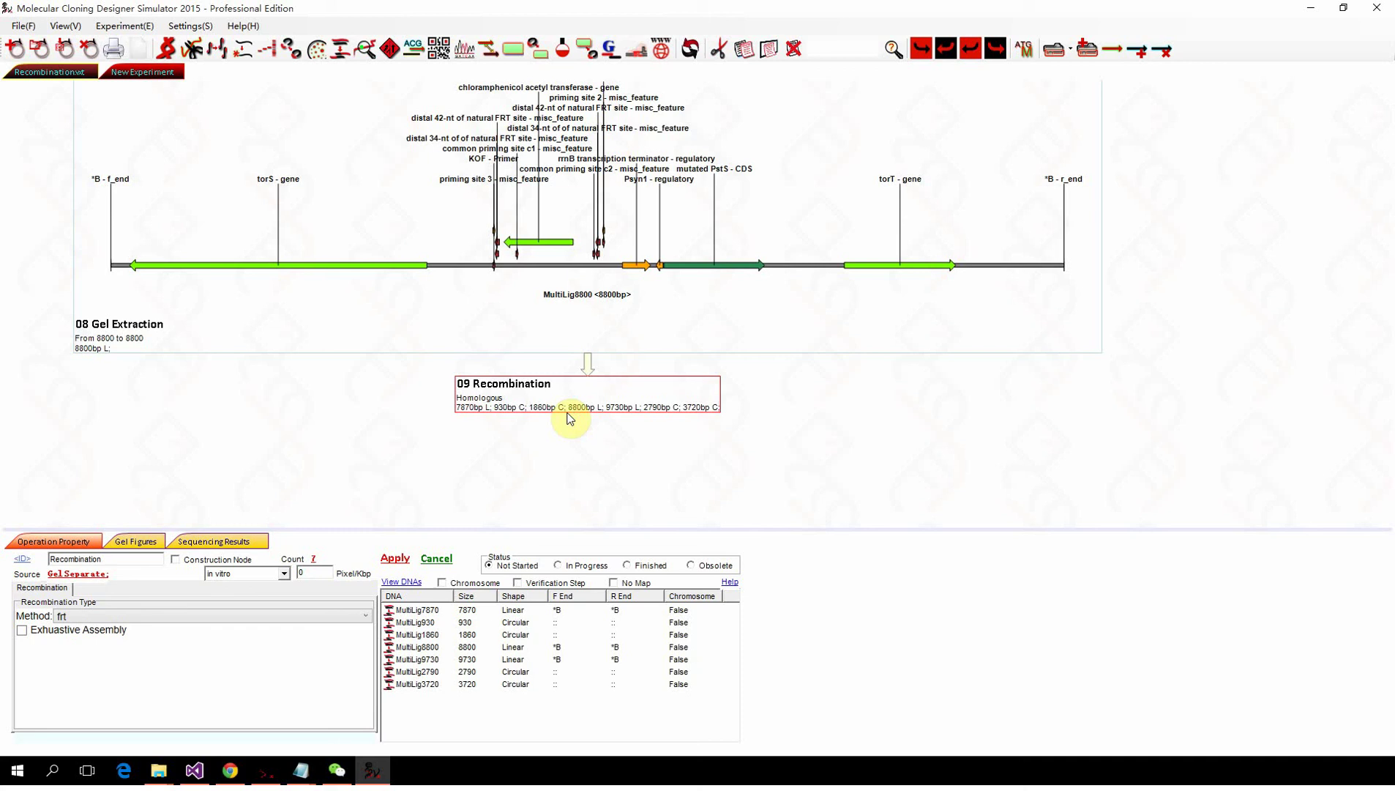
left_click(570, 439)
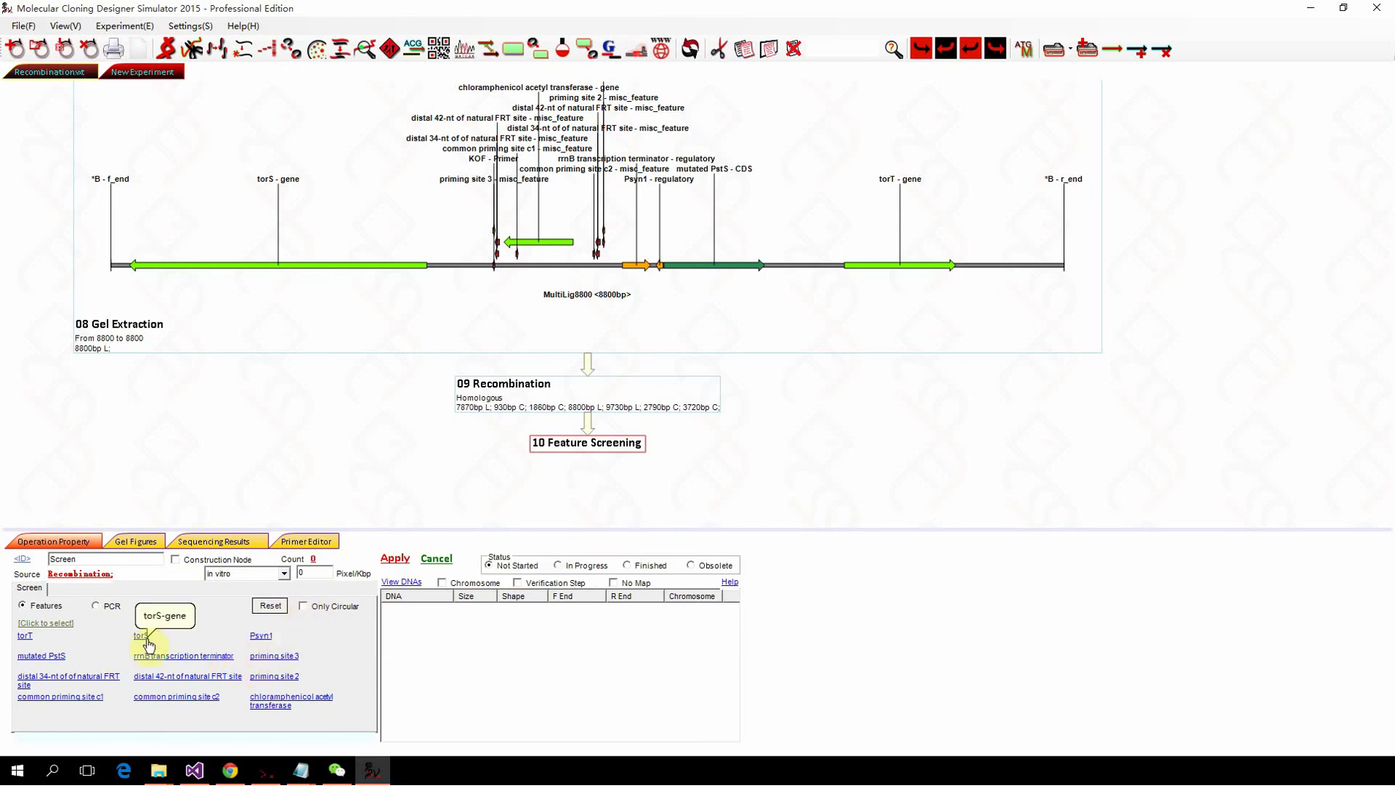
left_click(273, 701)
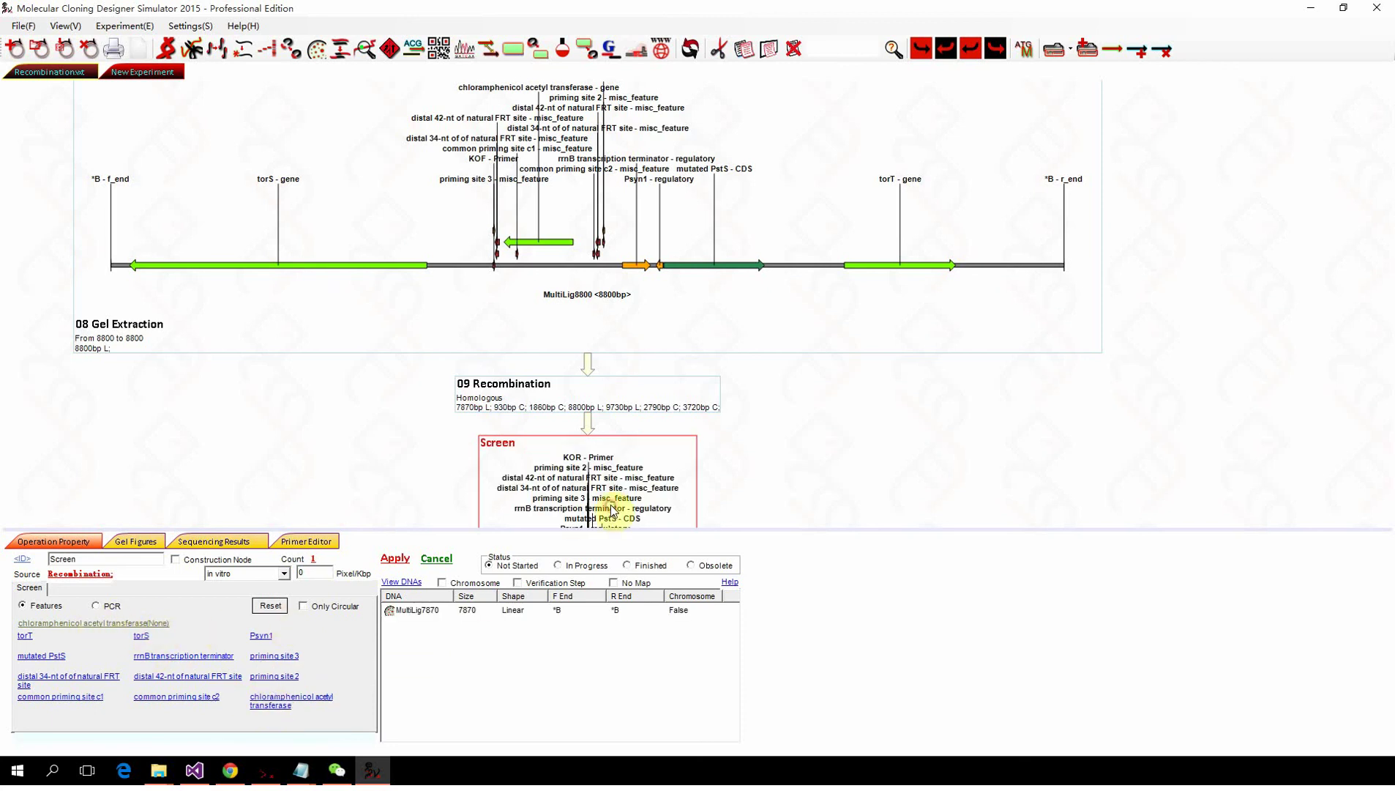
scroll(612, 505, "down", 3)
double_click(301, 571)
type("200")
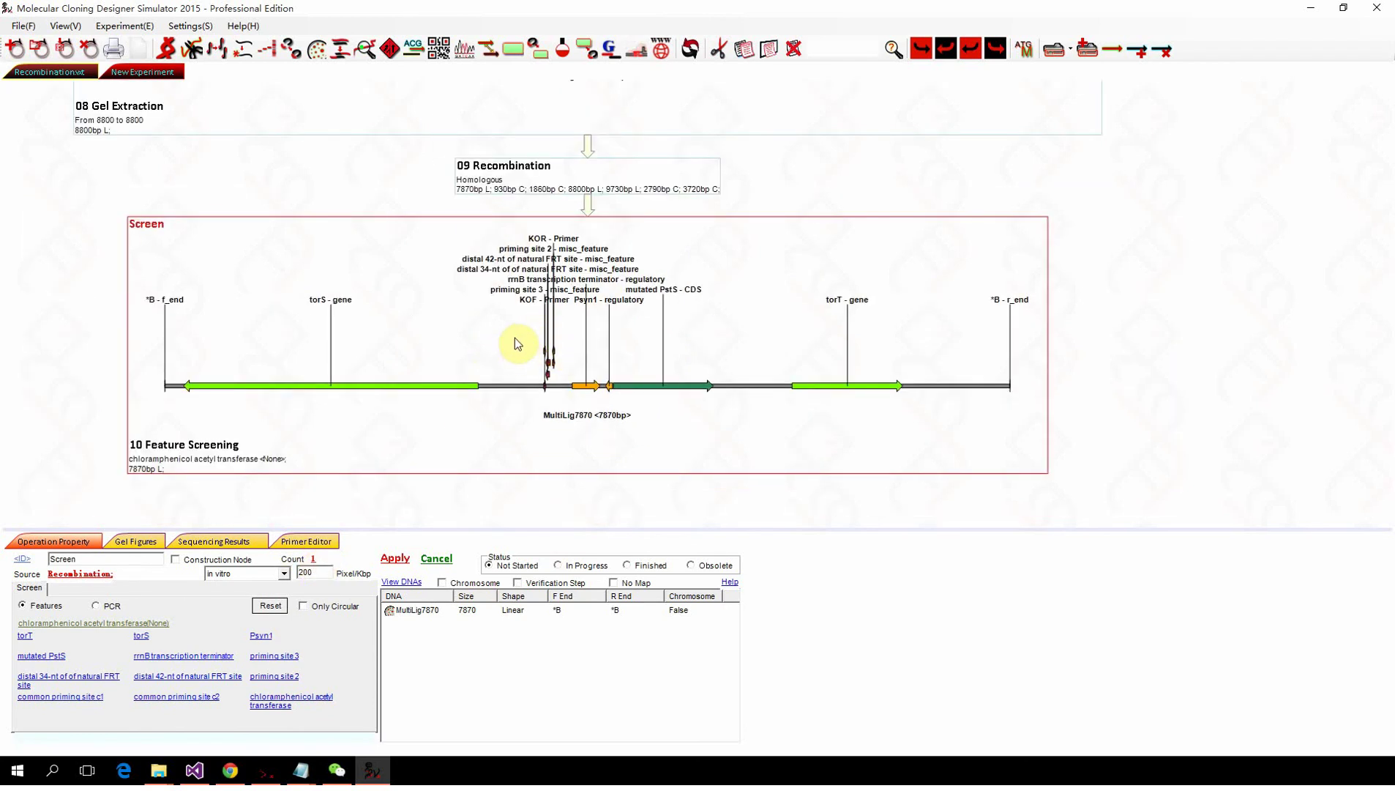
Step: Examine the screened MultiLig7870 map around the remaining FRT site, and review the whole recombination workflow
scroll(515, 338, "up", 2)
scroll(524, 333, "down", 3)
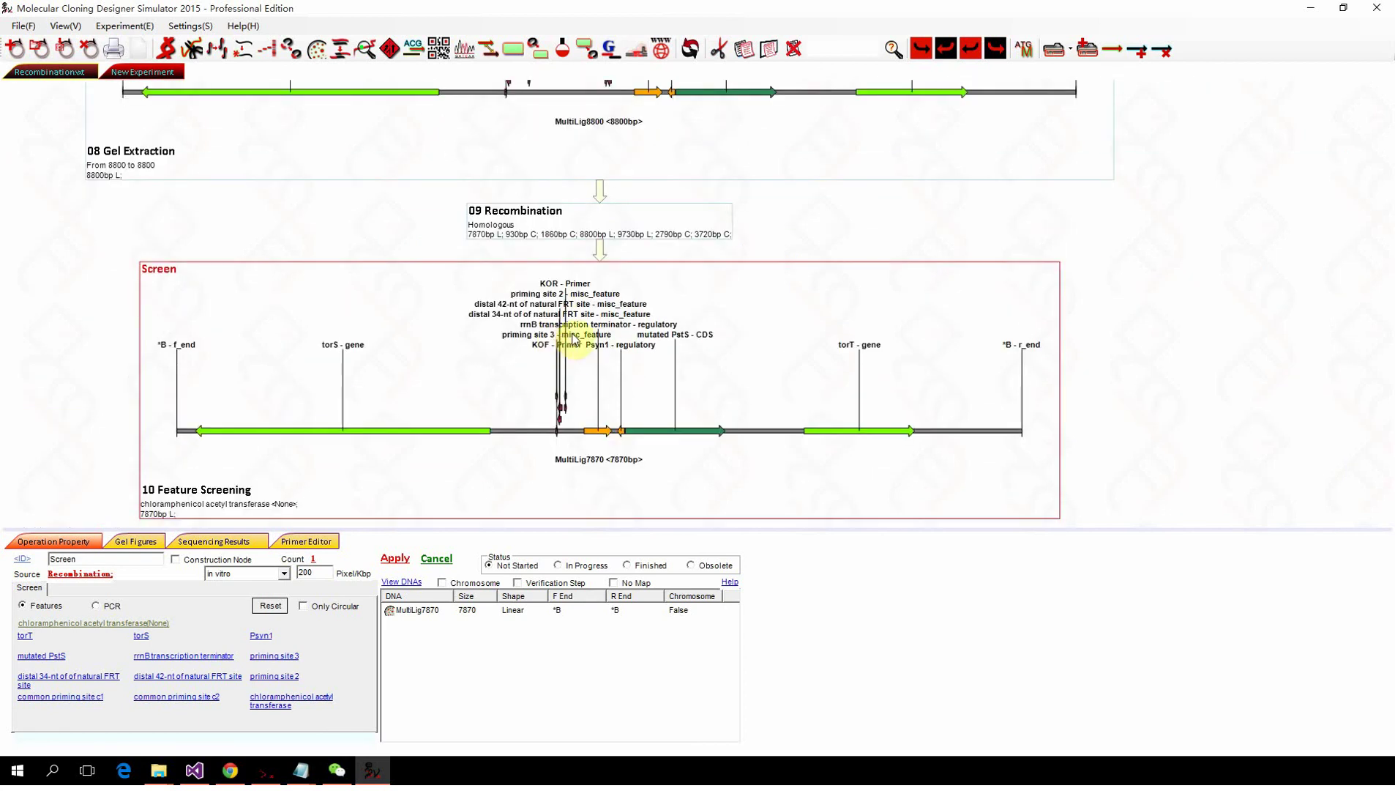
scroll(565, 362, "up", 1)
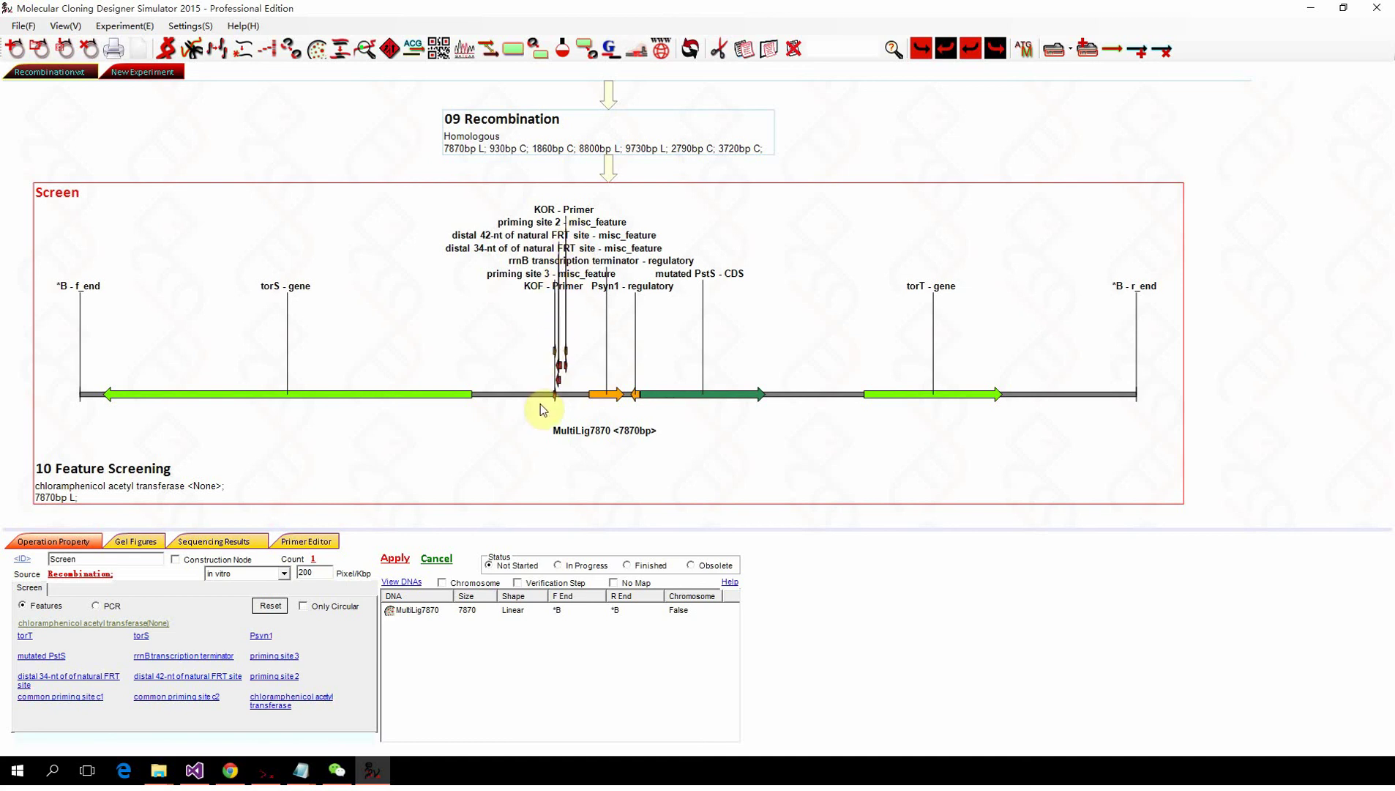
scroll(542, 401, "down", 3)
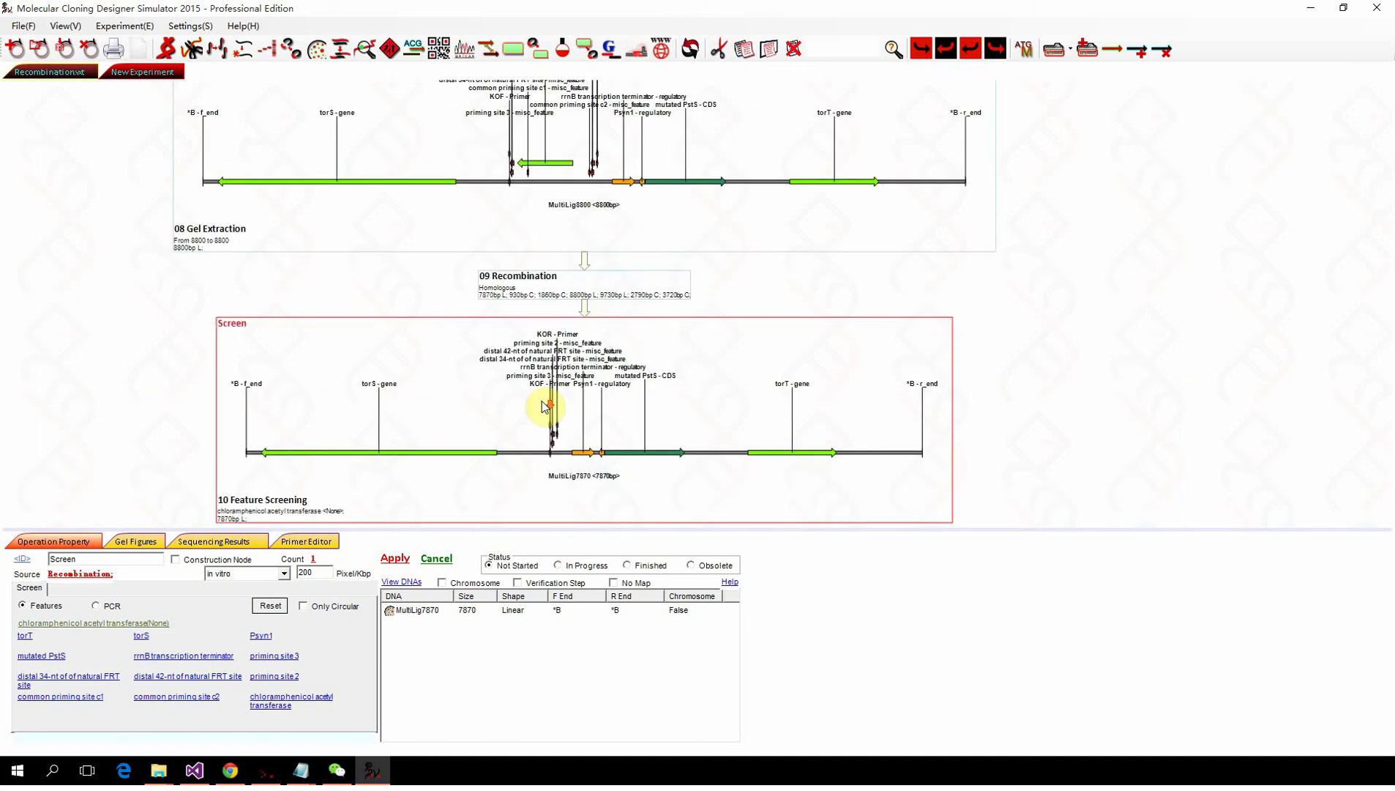
scroll(543, 407, "down", 2)
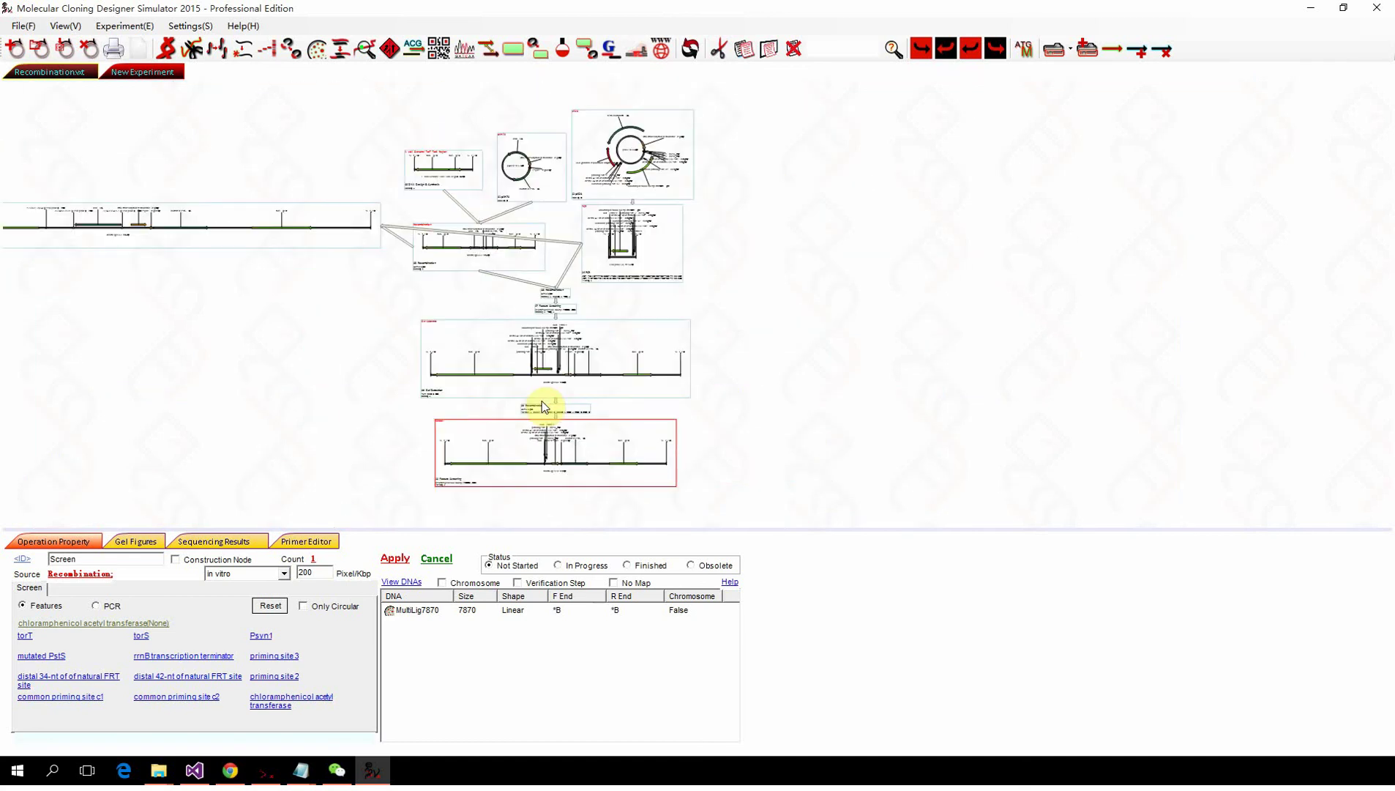
scroll(545, 256, "up", 2)
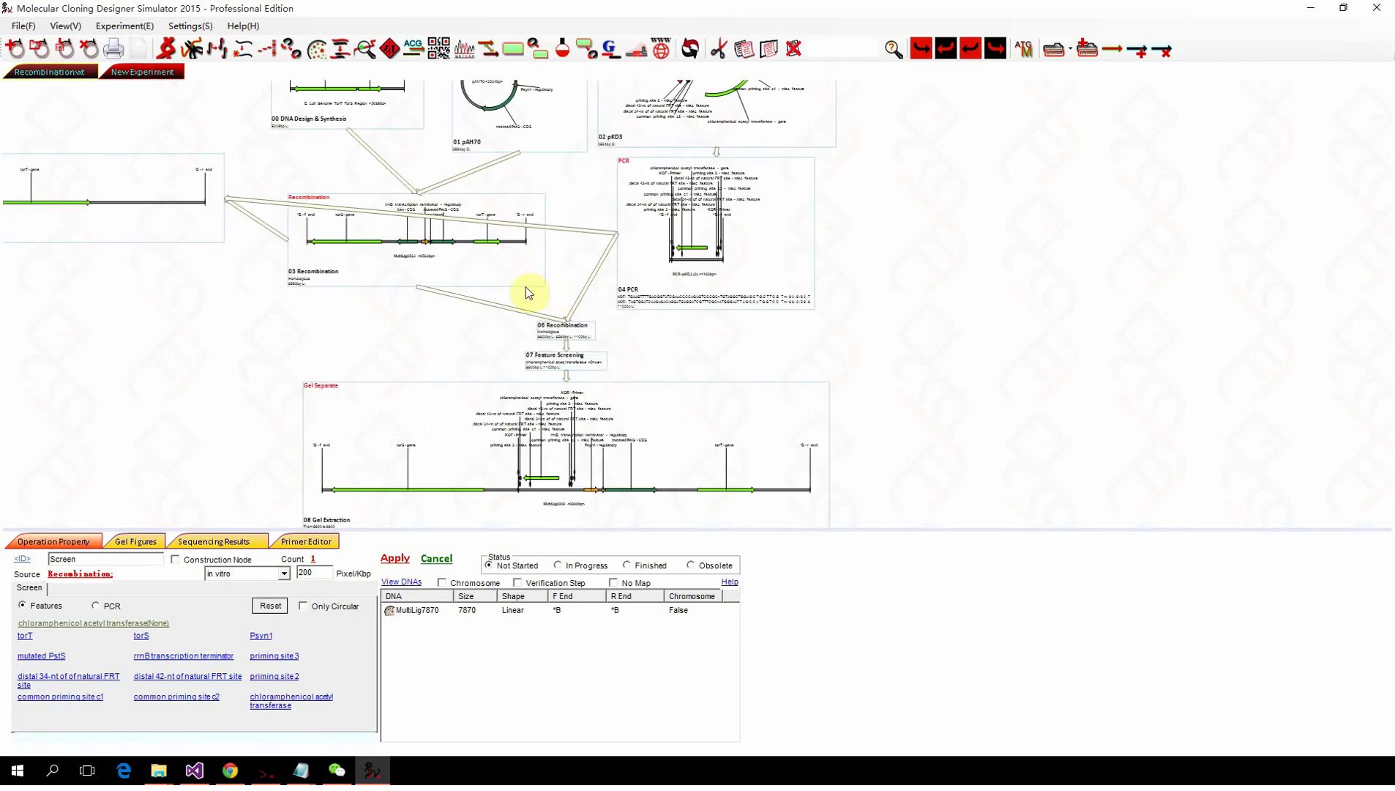
scroll(495, 290, "up", 2)
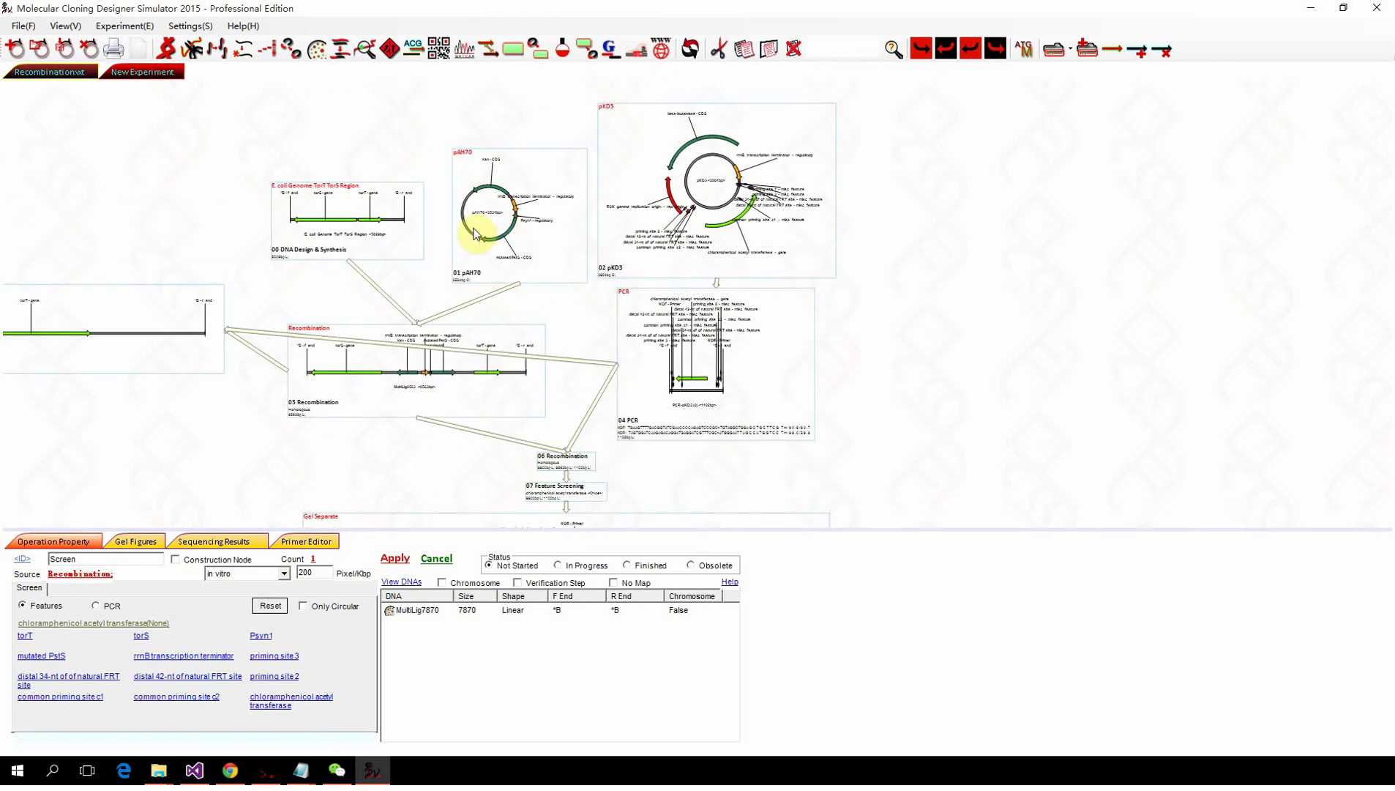
scroll(508, 264, "down", 2)
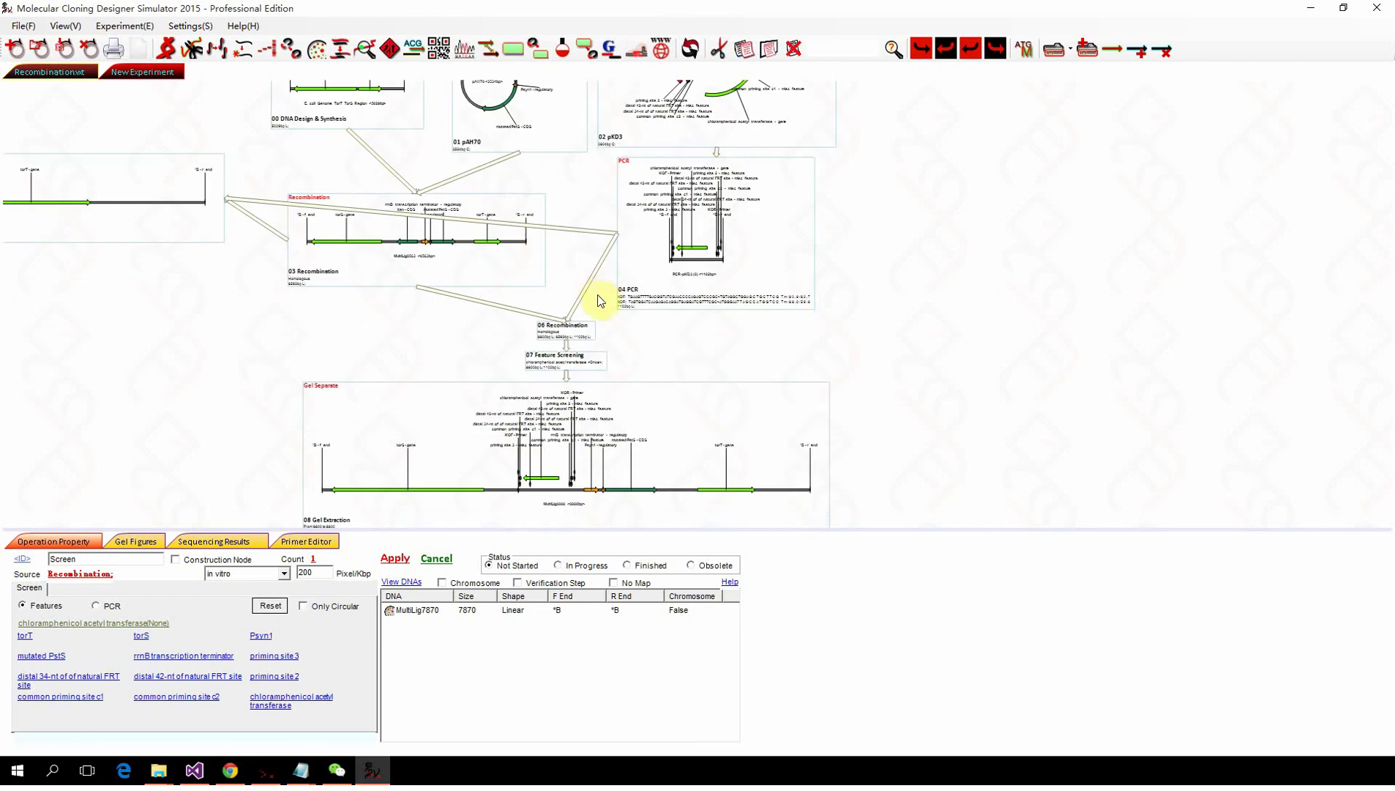
Step: Replace the KOR primer's homology arm in the 04 PCR with its reverse complement, GCGAAACGATCCTCATCCTGTCTCTTGATCCACTA, and apply the PCR
scroll(645, 272, "up", 2)
scroll(654, 273, "up", 1)
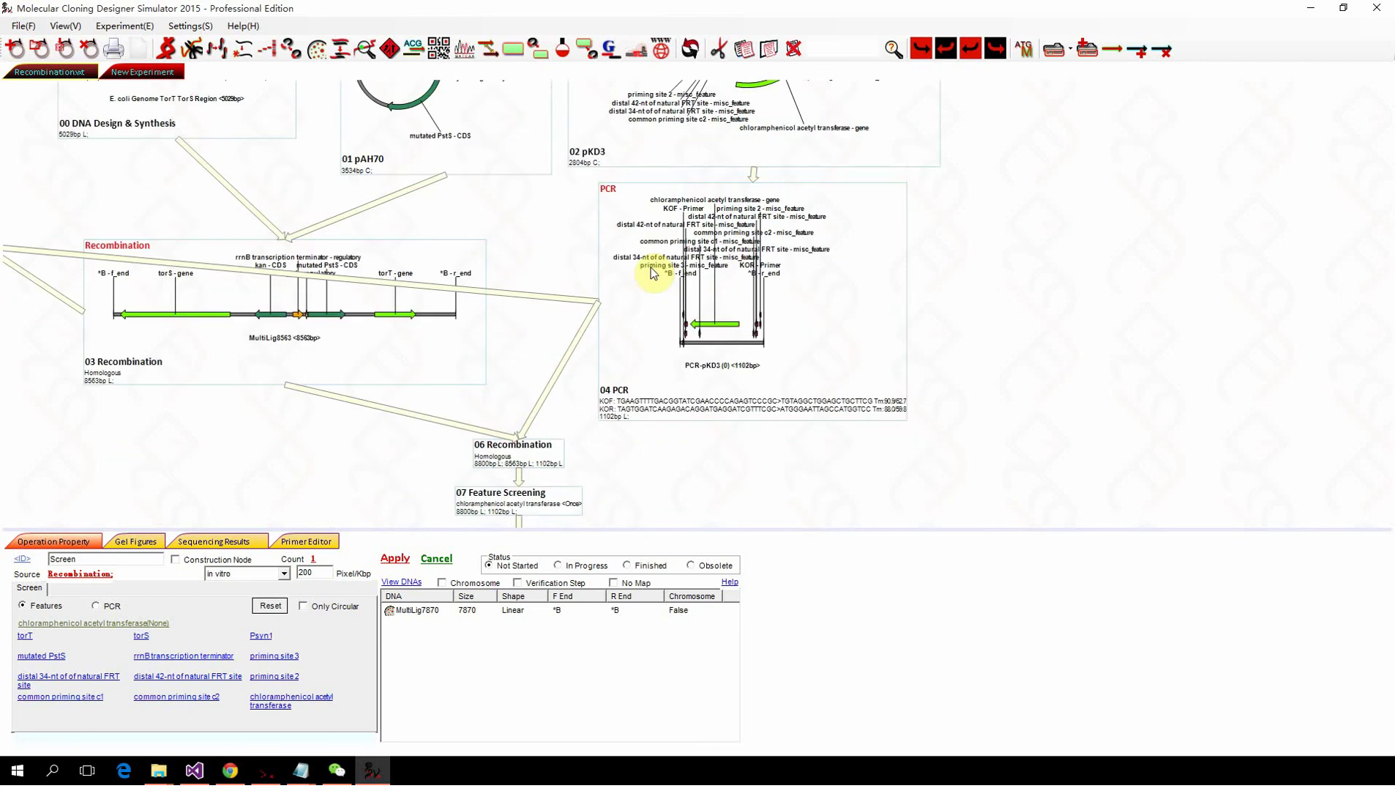
left_click(661, 275)
scroll(666, 331, "down", 1)
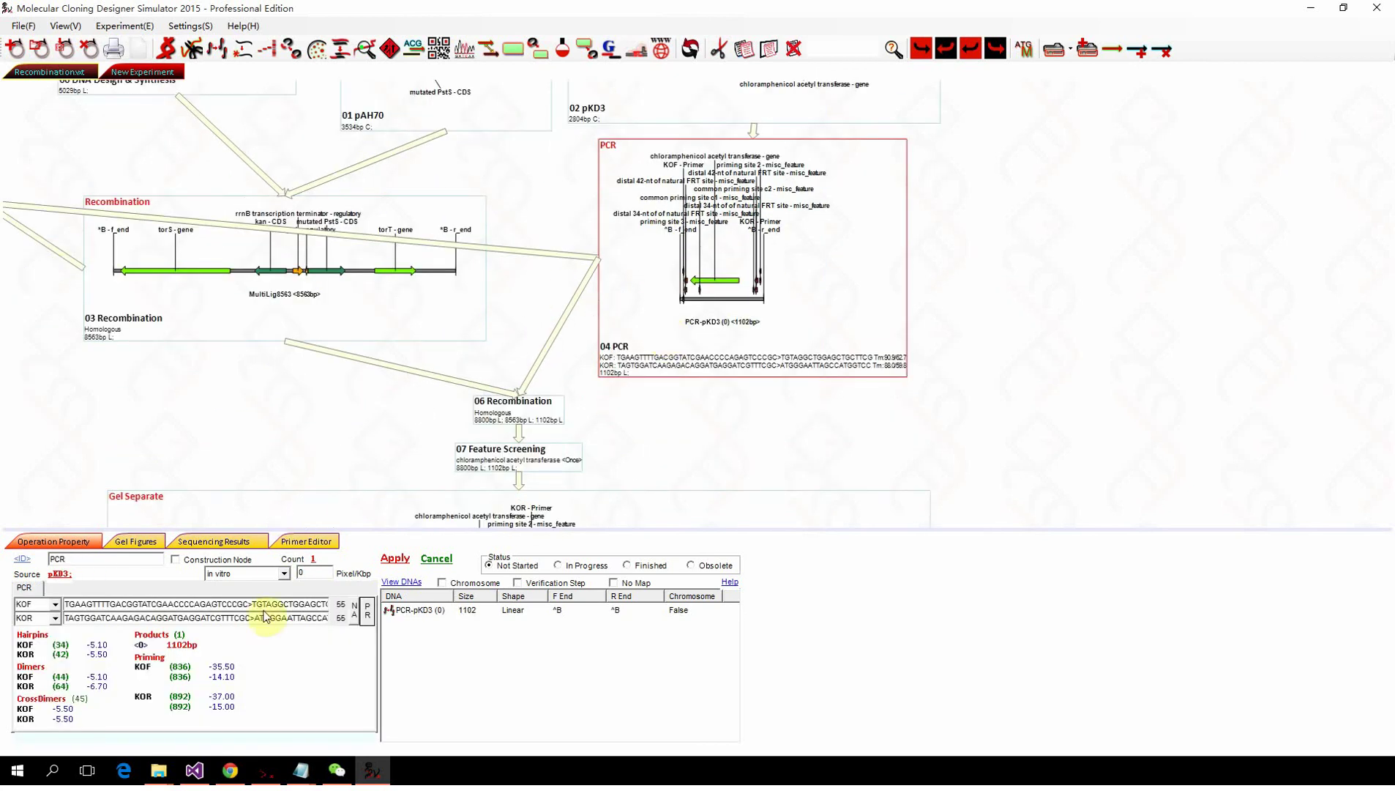
left_click_drag(251, 617, 54, 614)
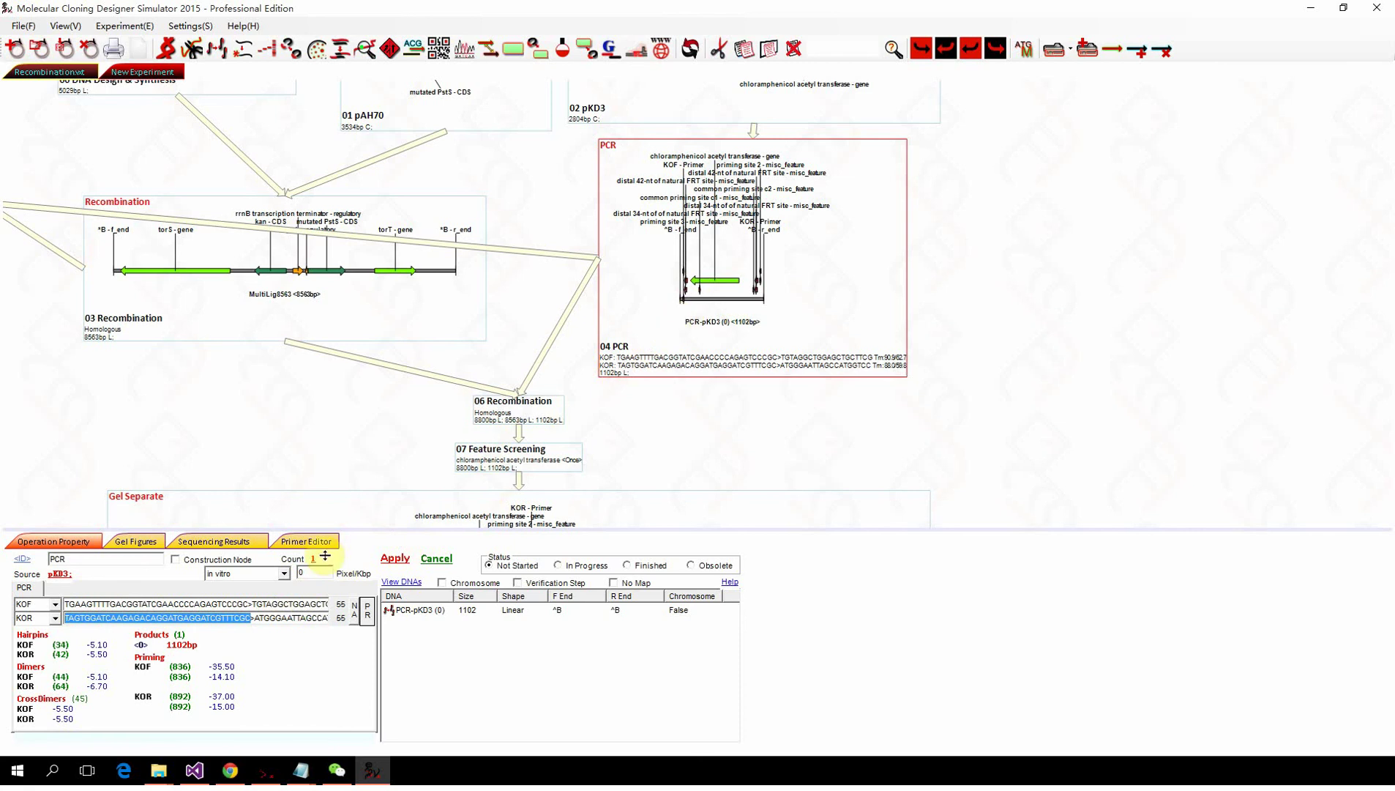
left_click_drag(254, 619, 87, 618)
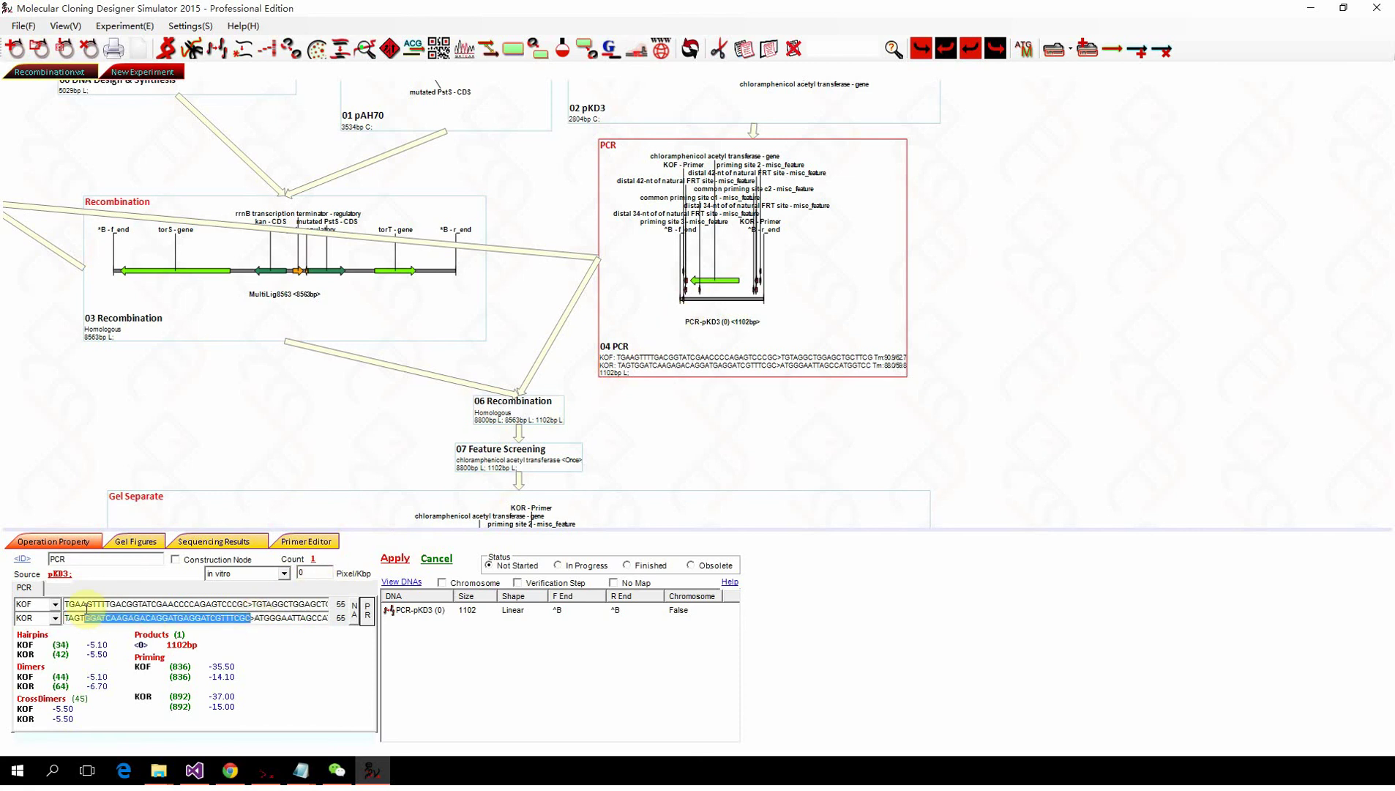
key("Delete")
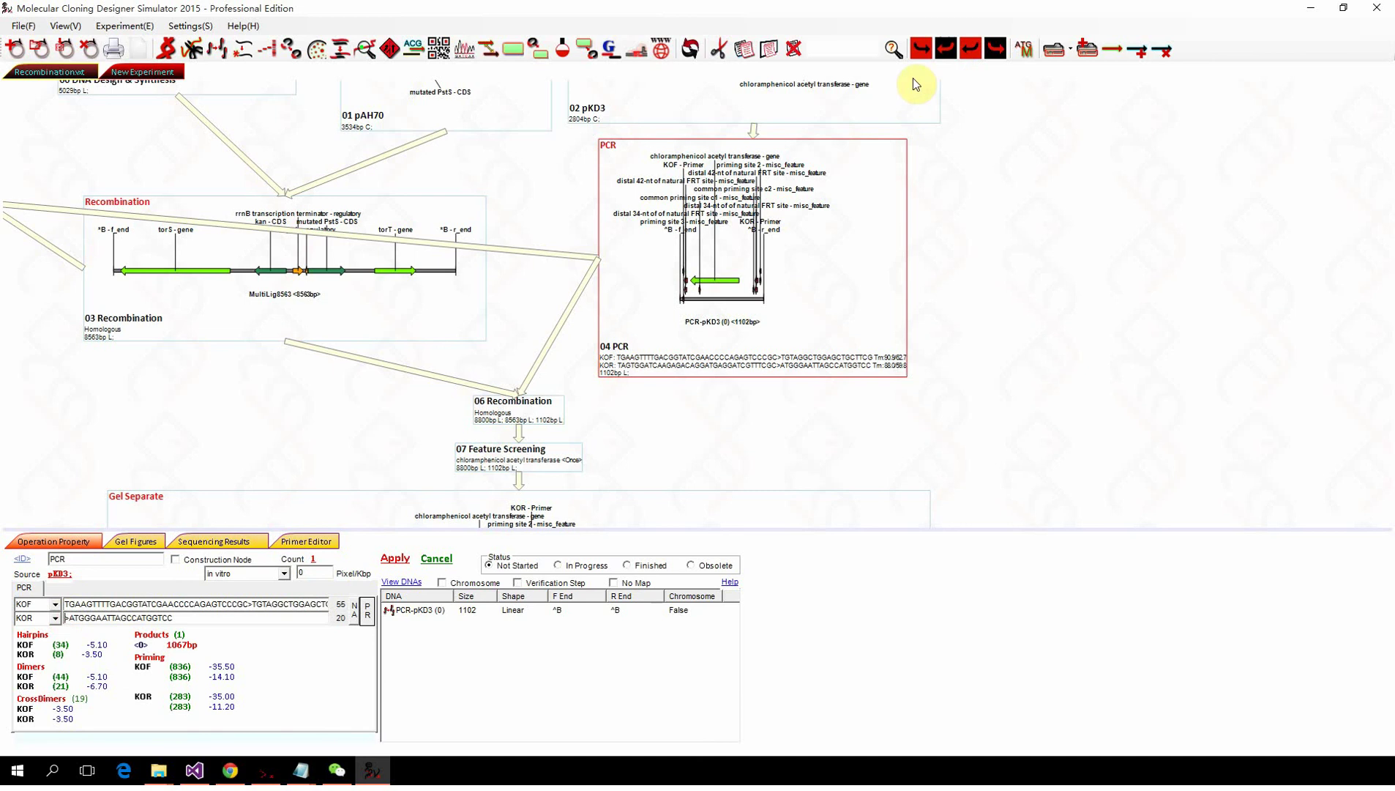
type("GCGAAACGATCCTCATCCTGTCTCTTGATCCACTA")
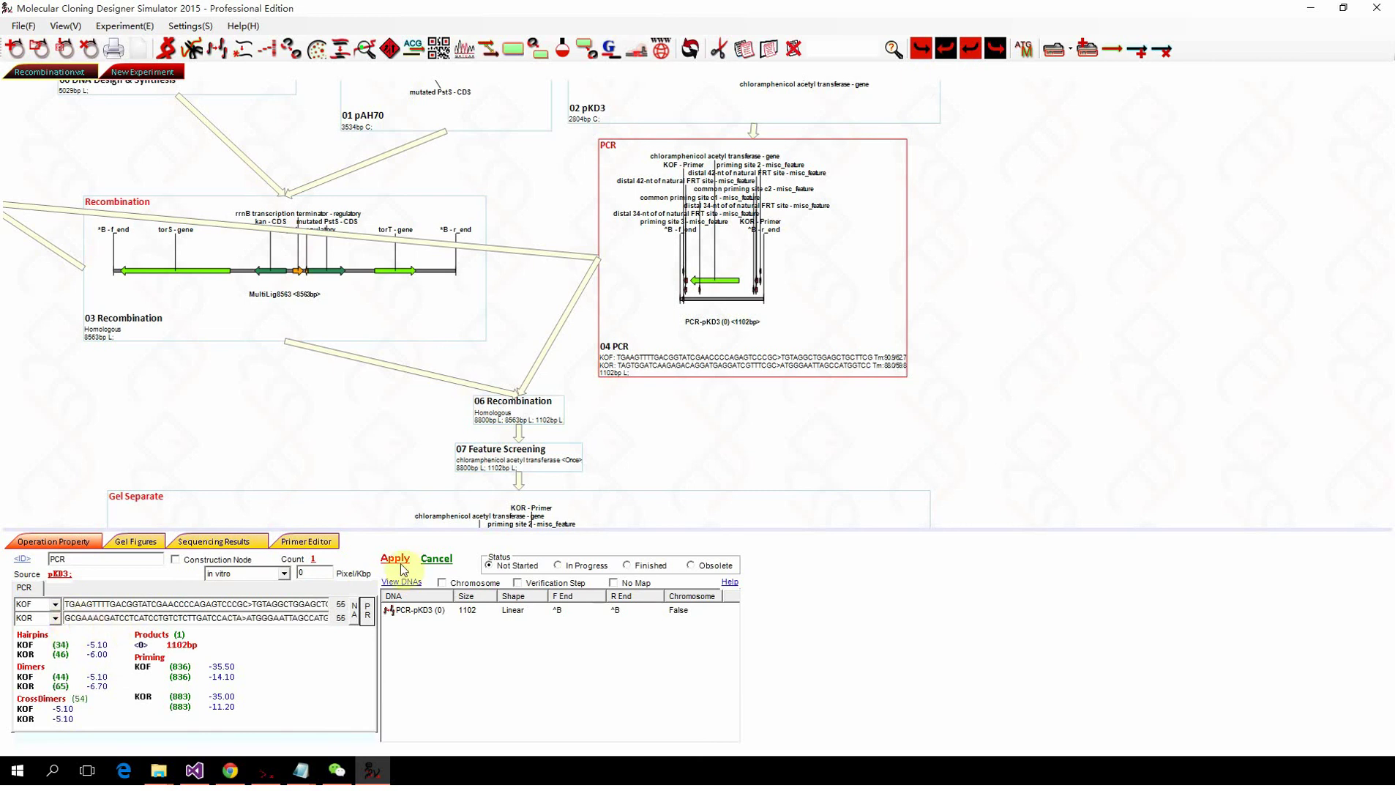
left_click(397, 558)
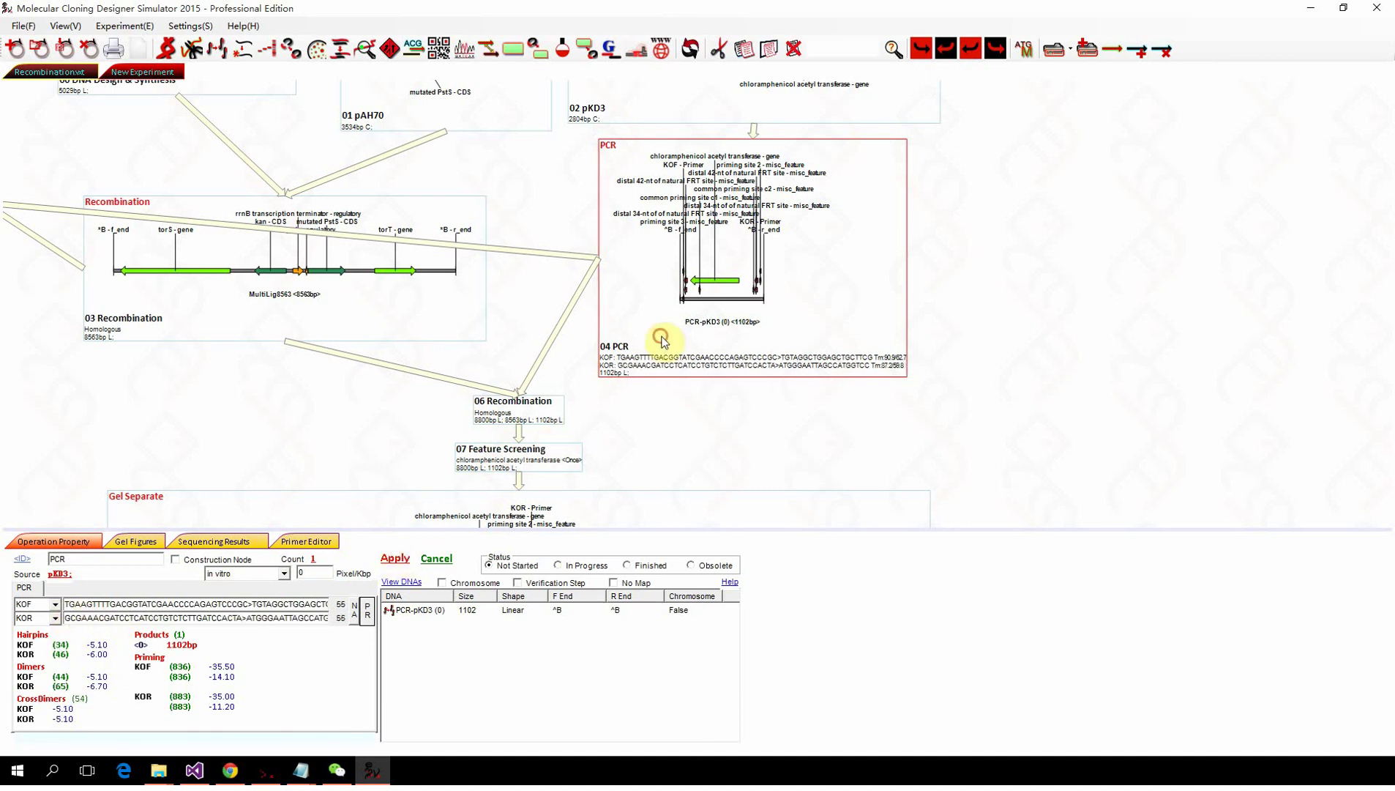
Step: Examine the comparison map of MultiLig8563 for the positions and directions of the PCR-pKD3 matches around kan
scroll(662, 337, "down", 3)
left_click(271, 284)
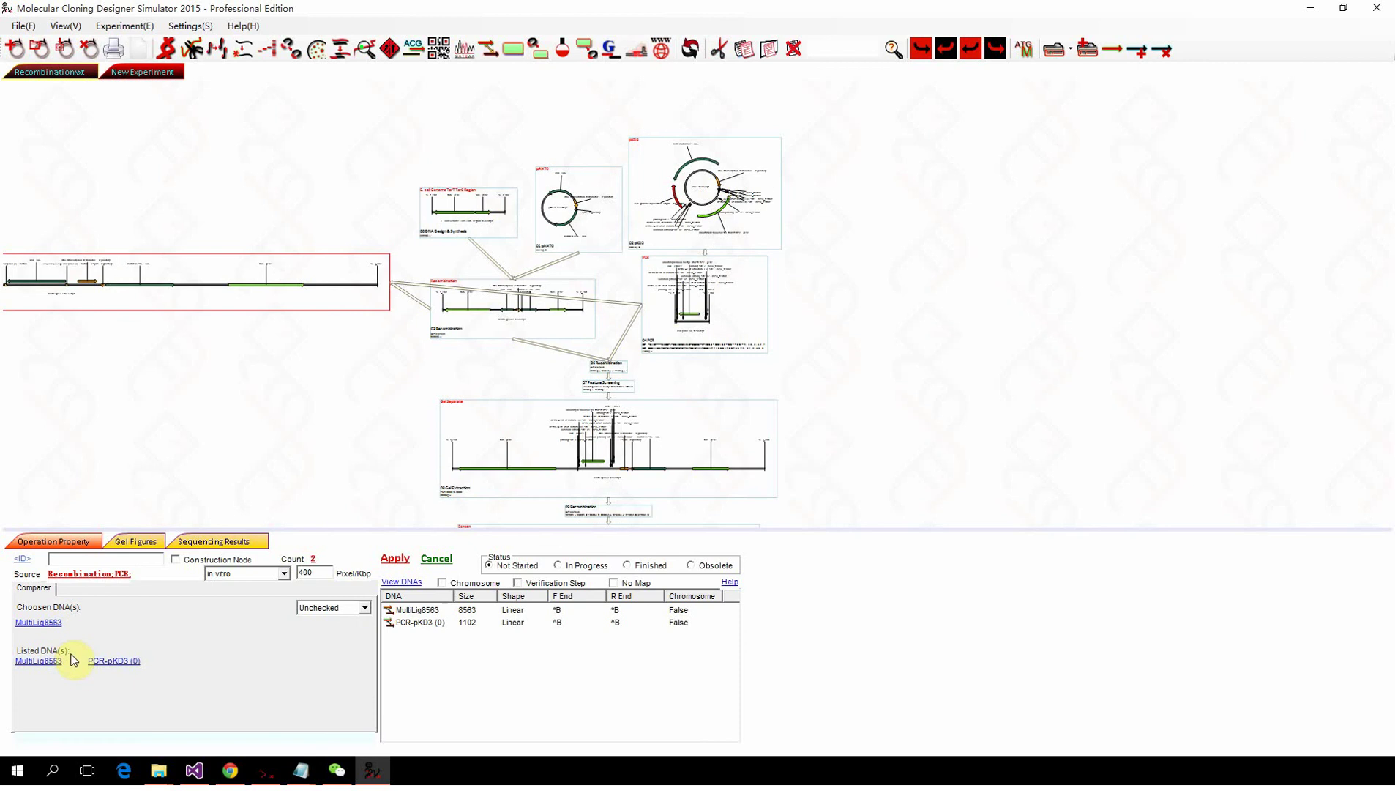
scroll(164, 326, "up", 3)
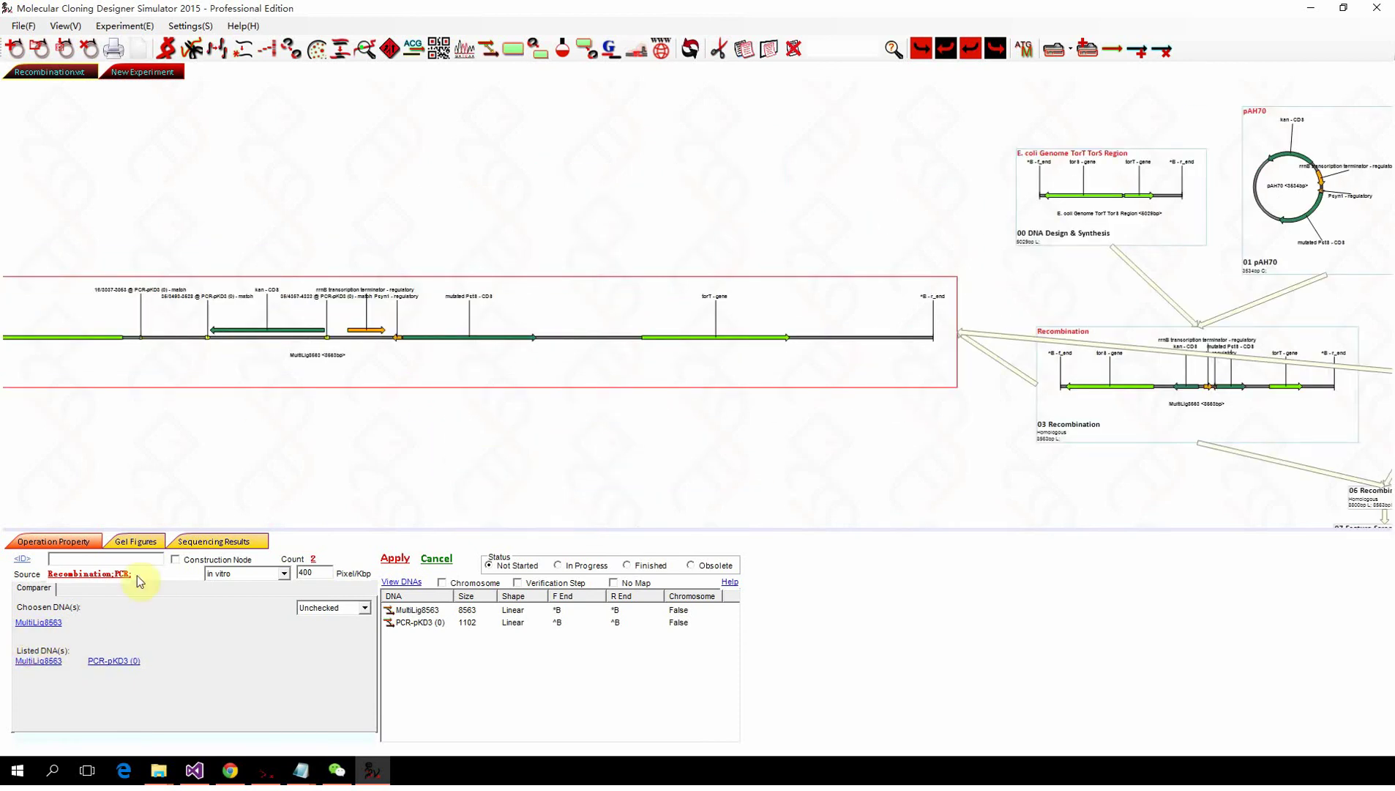
scroll(232, 339, "up", 3)
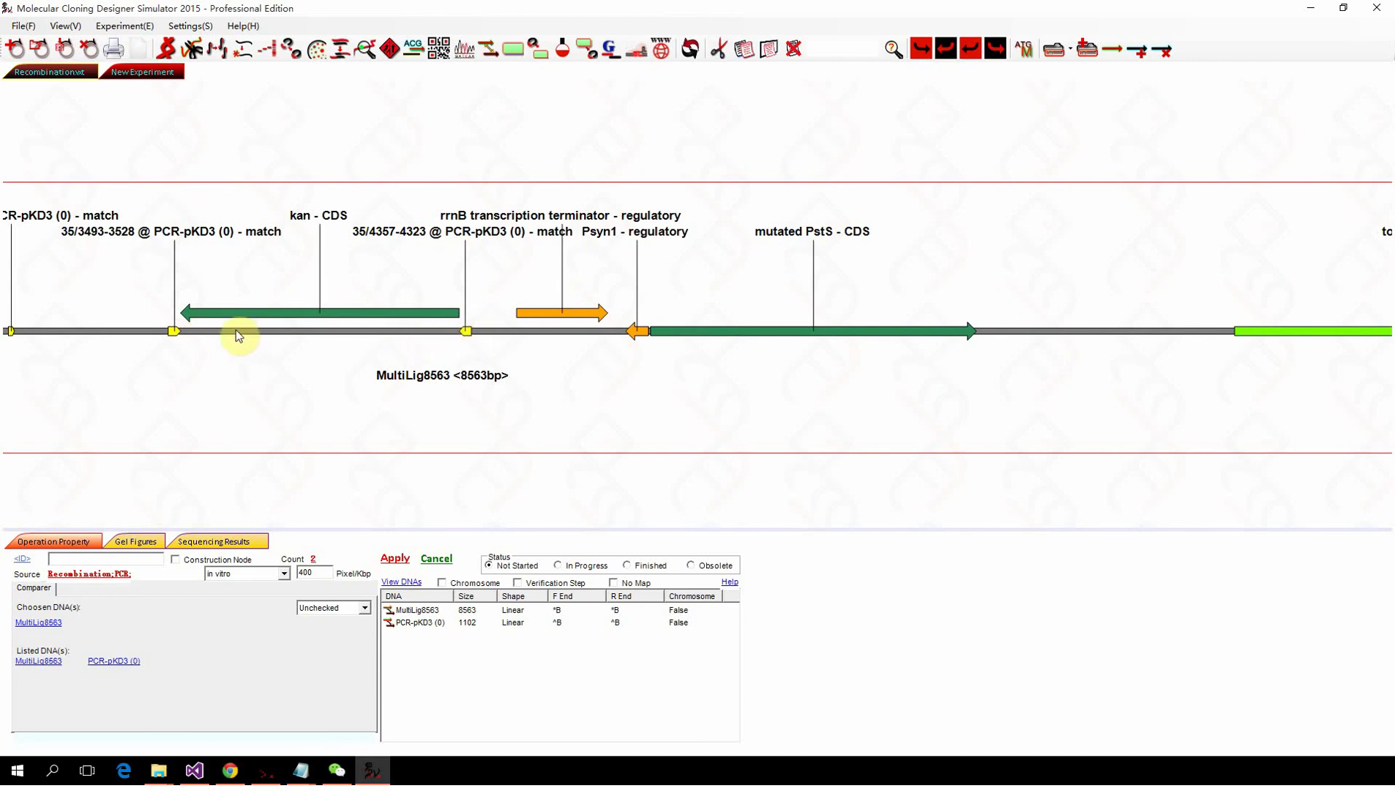
scroll(235, 331, "down", 4)
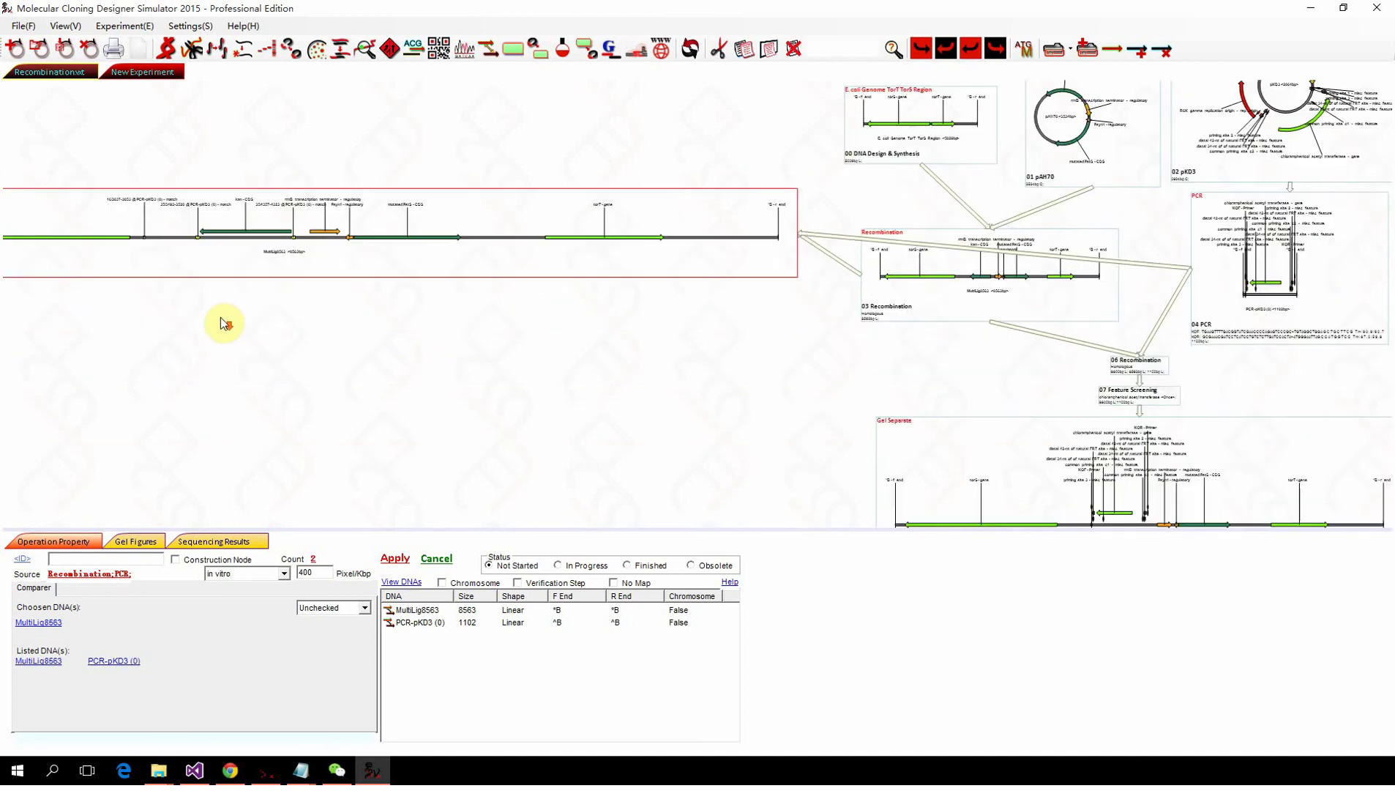
scroll(225, 323, "up", 5)
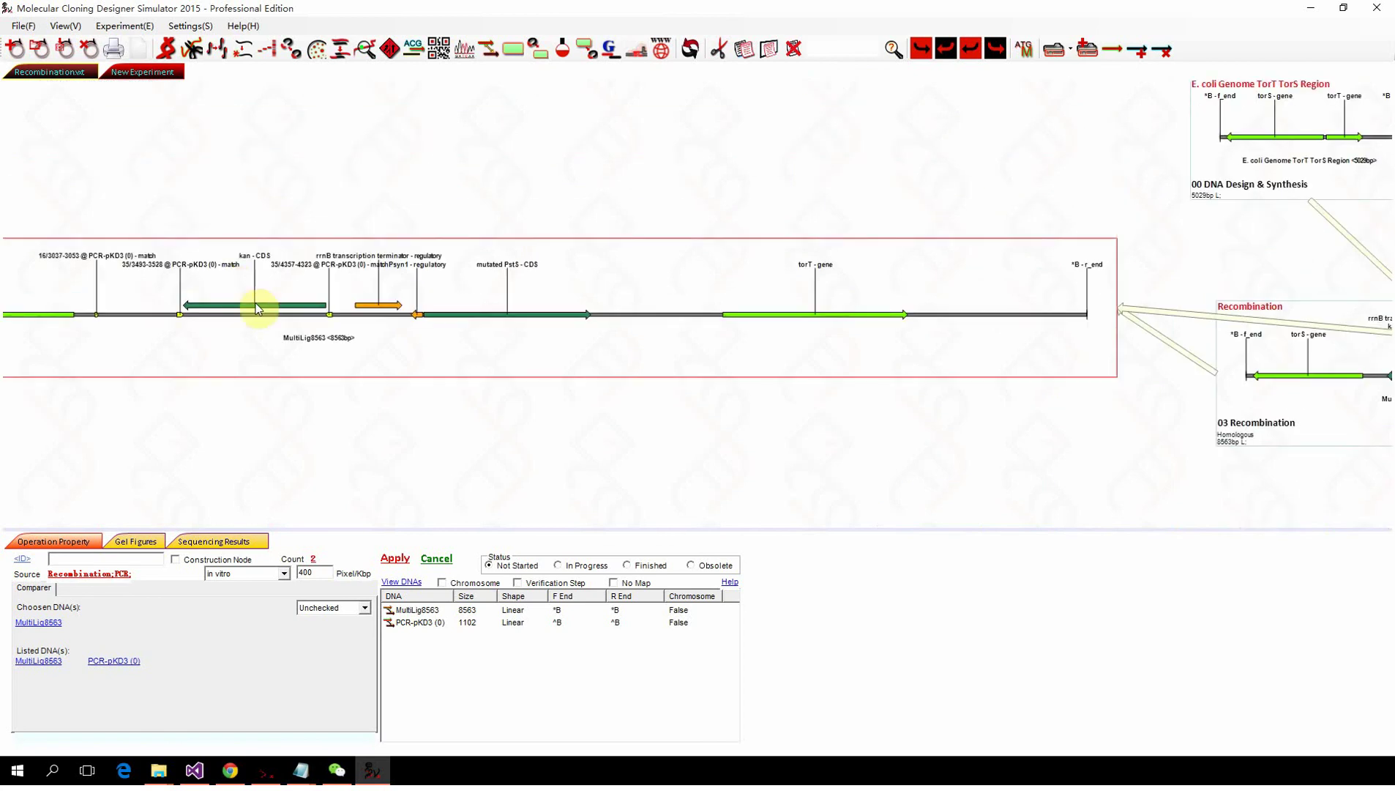
scroll(257, 308, "up", 1)
scroll(238, 309, "down", 3)
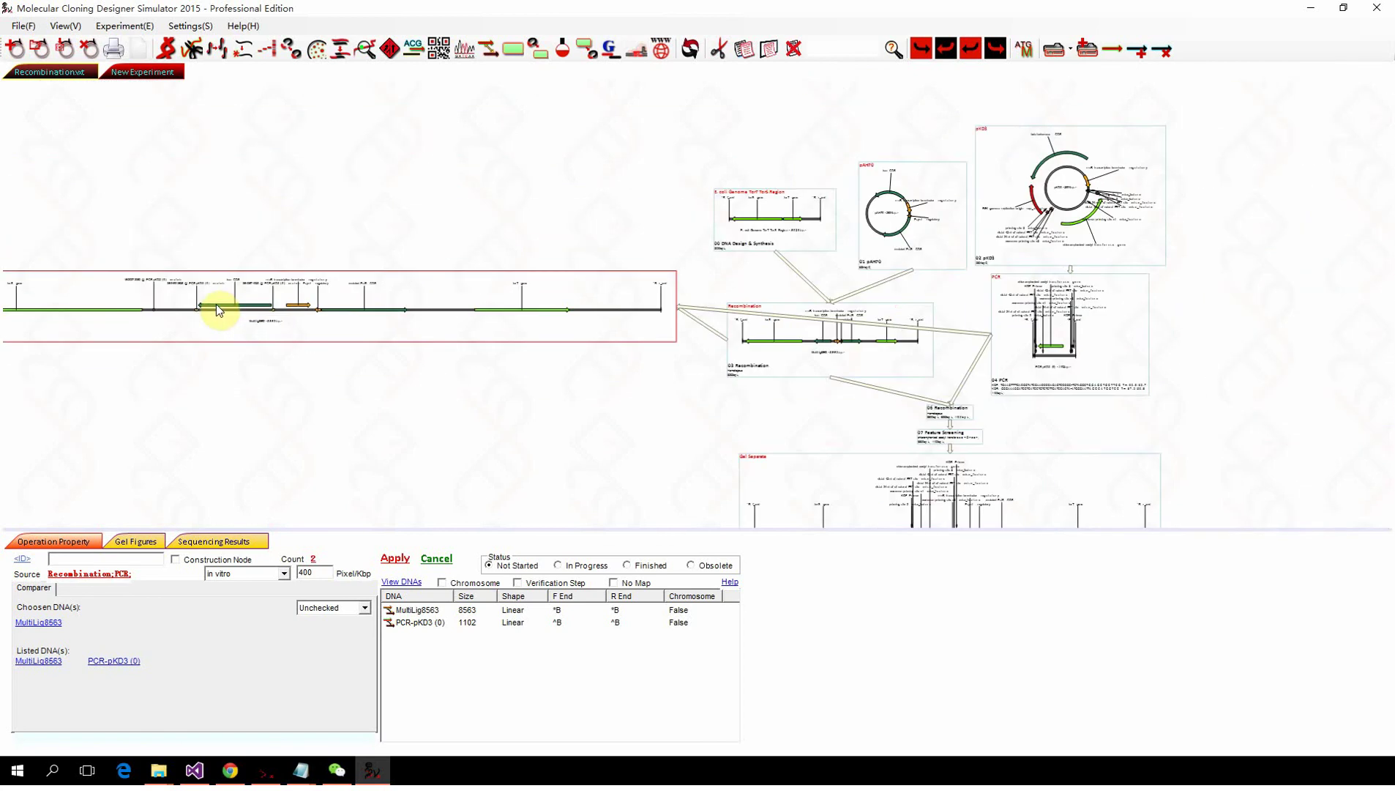
scroll(293, 307, "down", 2)
scroll(532, 336, "up", 4)
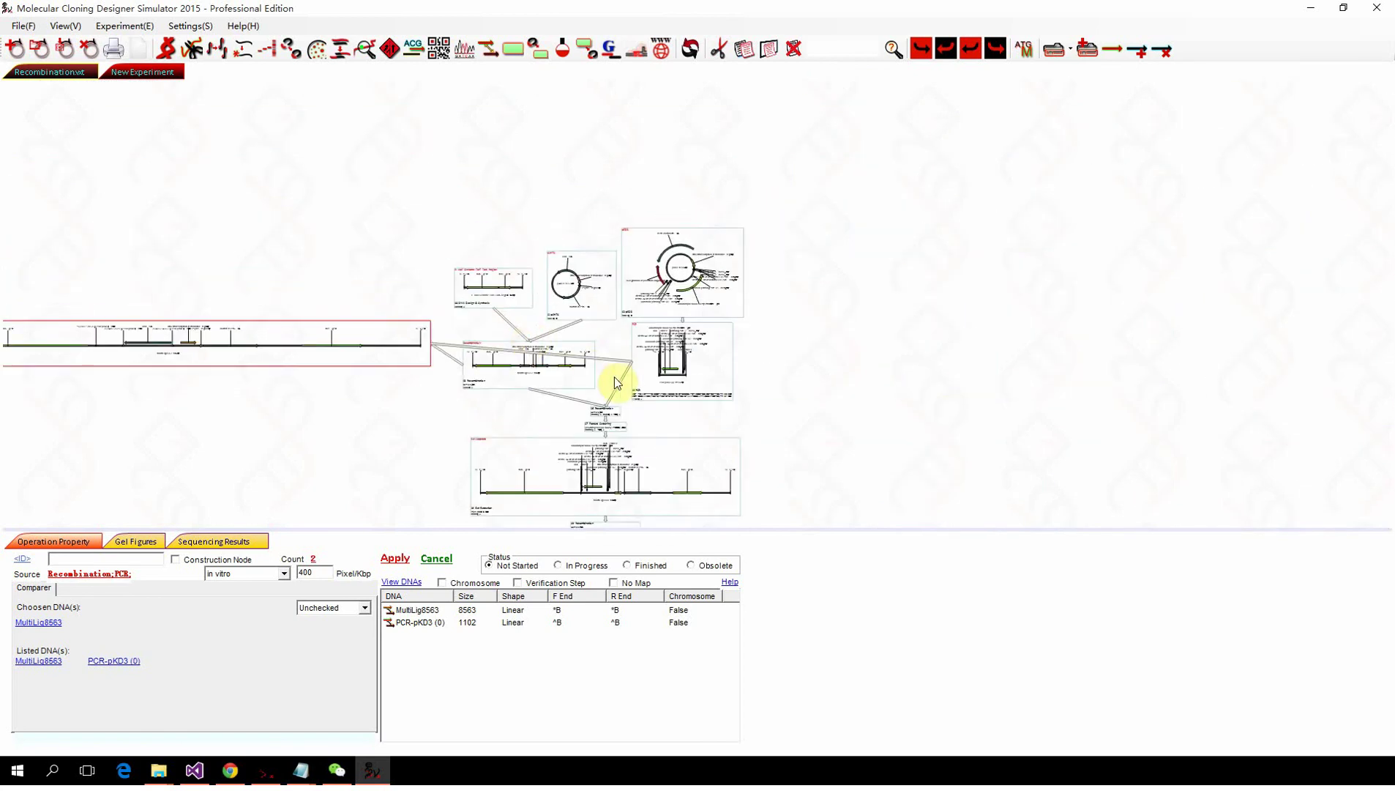
scroll(466, 275, "up", 2)
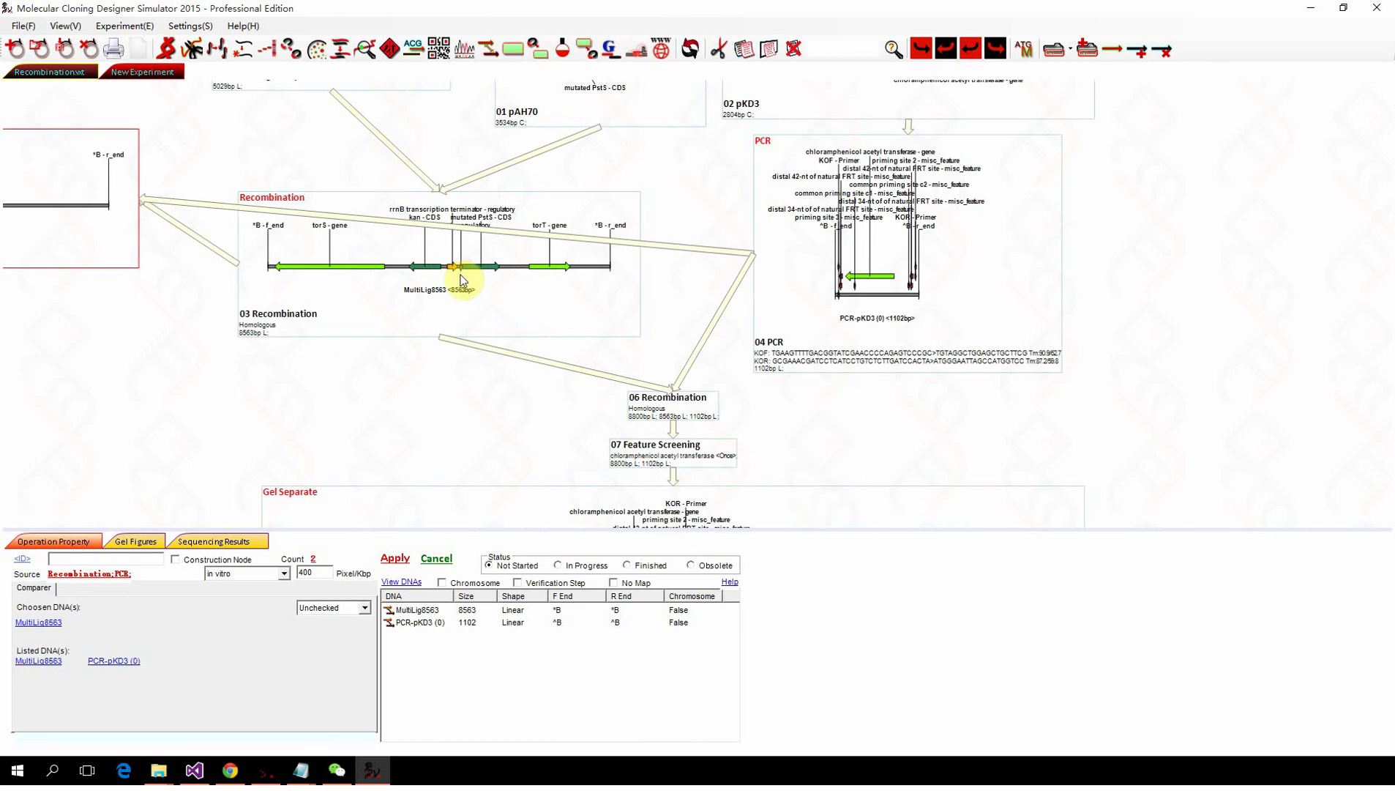
Step: Reapply the 06 Lambda Red Recombination with the changed PCR fragment and inspect the 07 Feature Screening below it
scroll(483, 292, "down", 1)
left_click(688, 326)
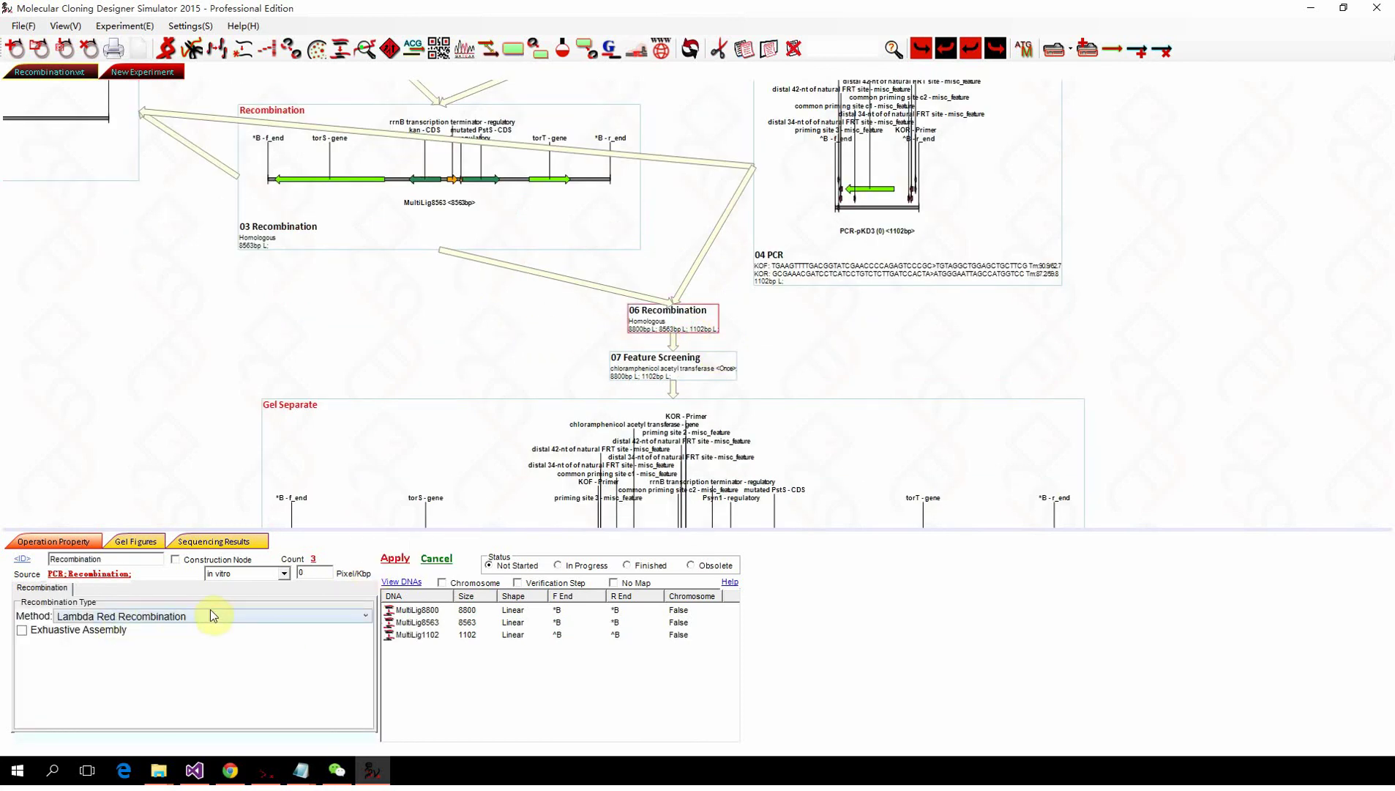
left_click(402, 568)
left_click(637, 366)
scroll(618, 374, "down", 1)
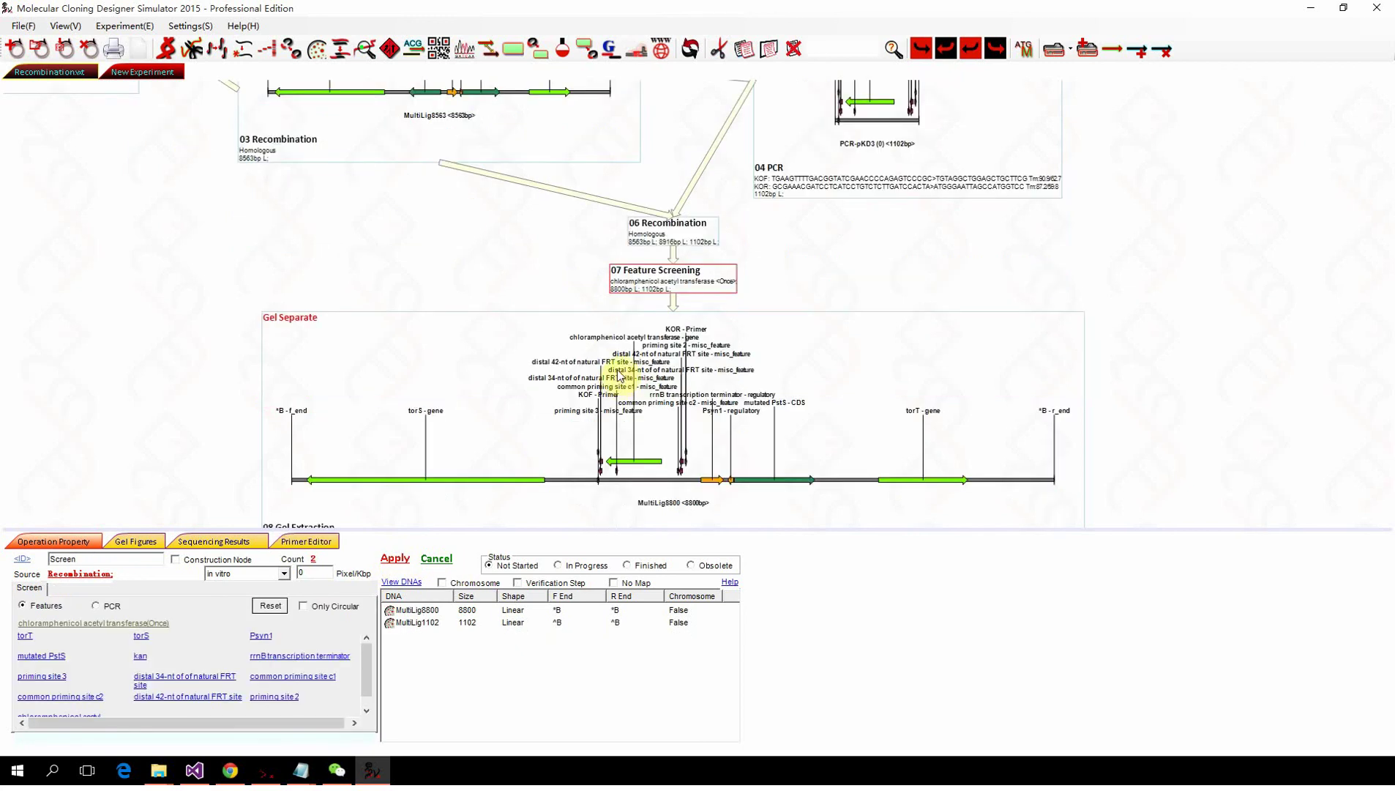
Step: Add a Gel Extraction to the 06 Recombination products and place it under the comparison map, beside the main workflow
left_click(659, 246)
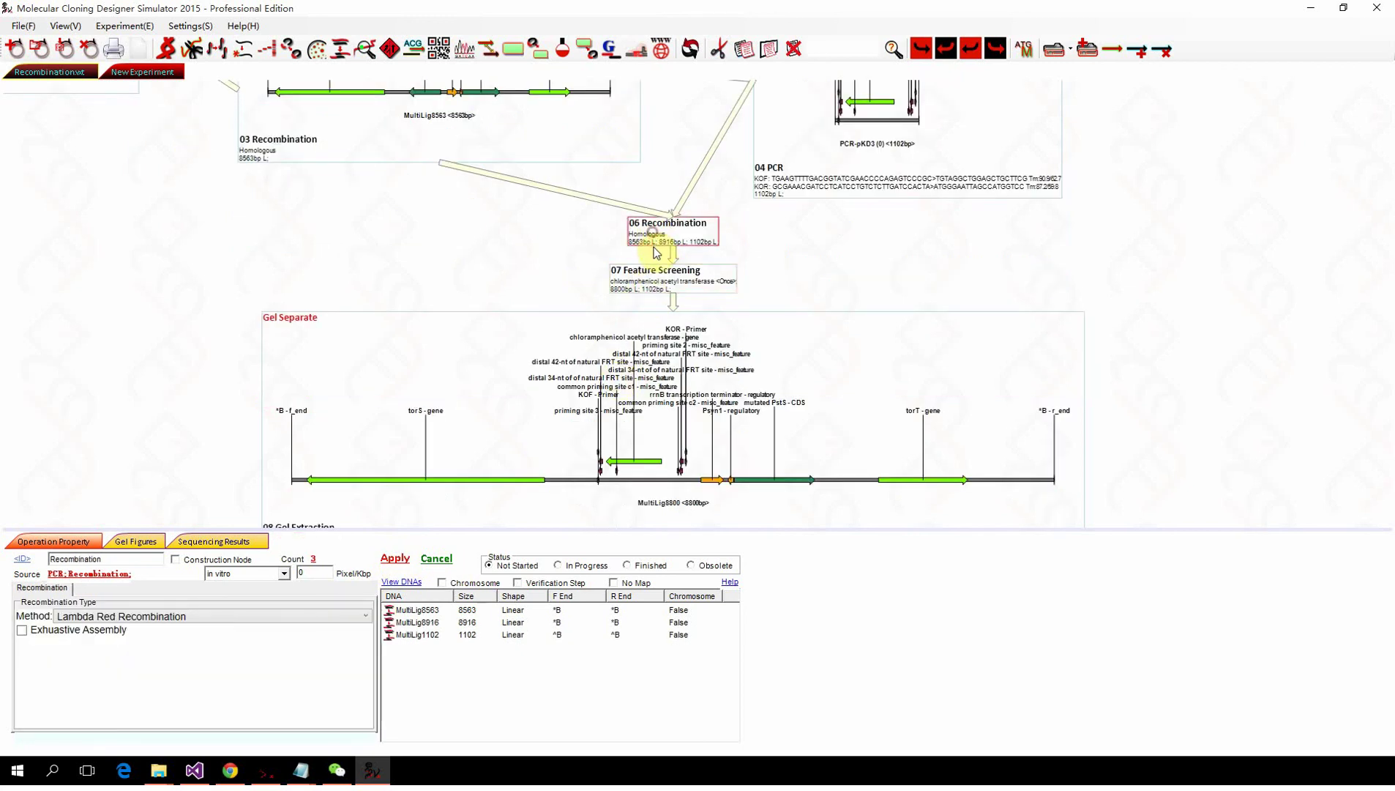
key("ctrl+v")
left_click_drag(689, 276, 224, 218)
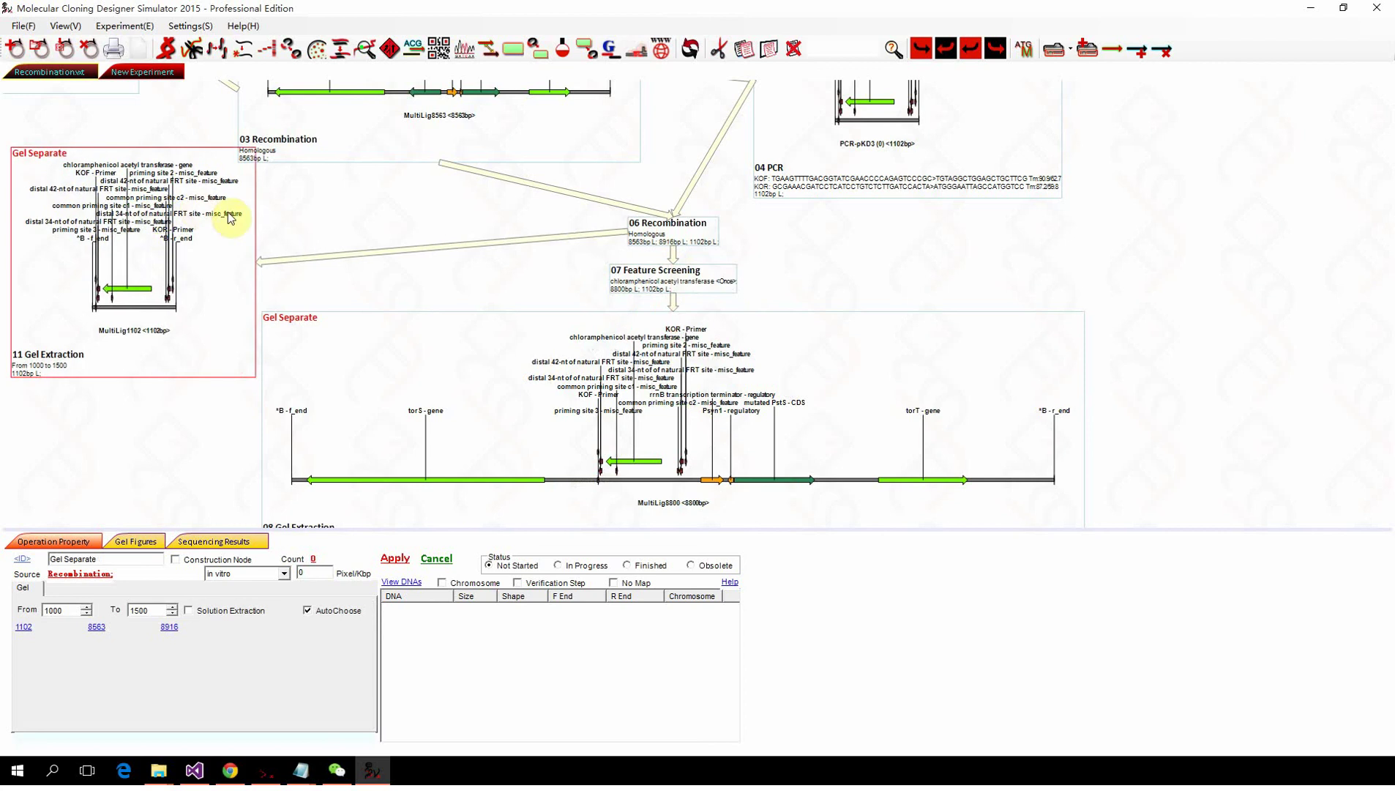
scroll(149, 234, "down", 3)
scroll(490, 313, "up", 2)
scroll(489, 313, "up", 3)
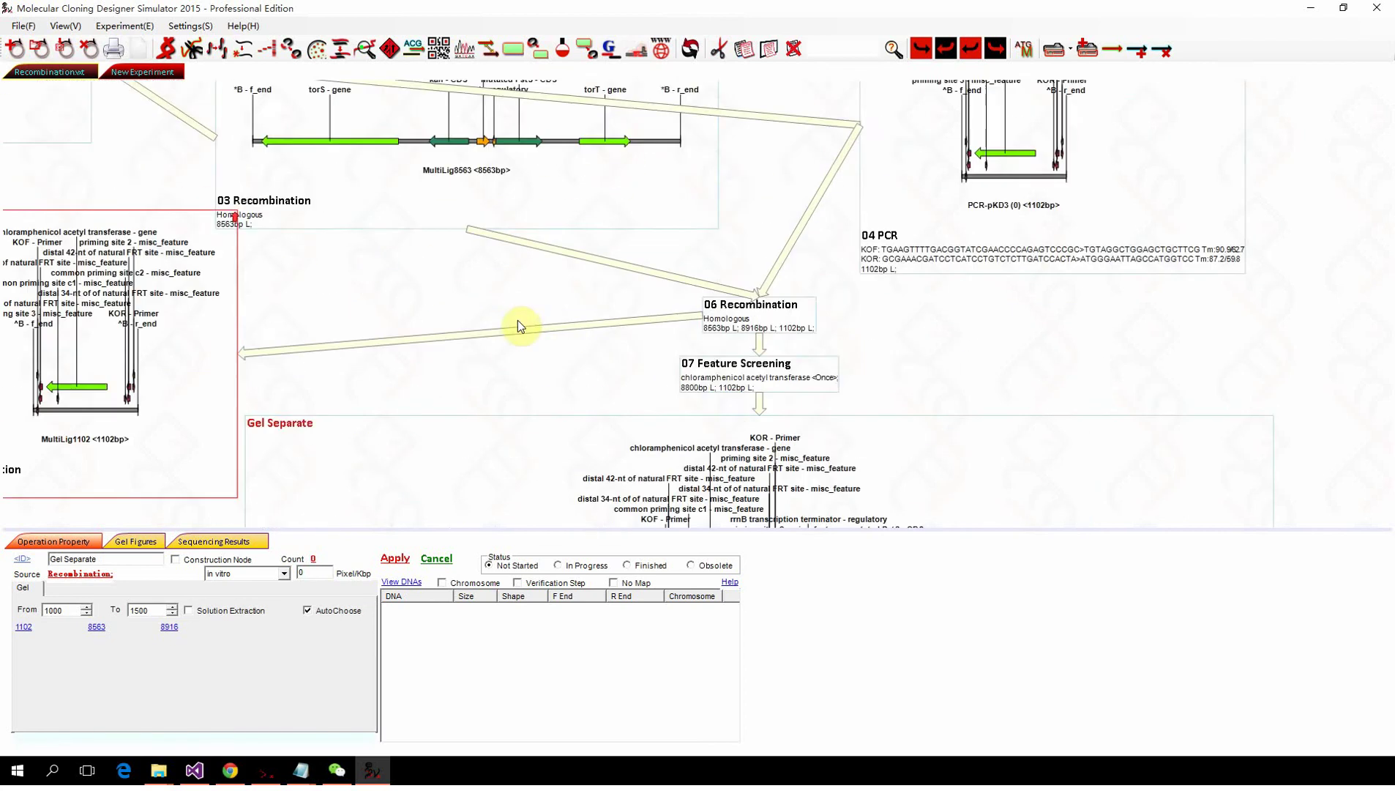
scroll(518, 319, "down", 5)
scroll(436, 301, "up", 6)
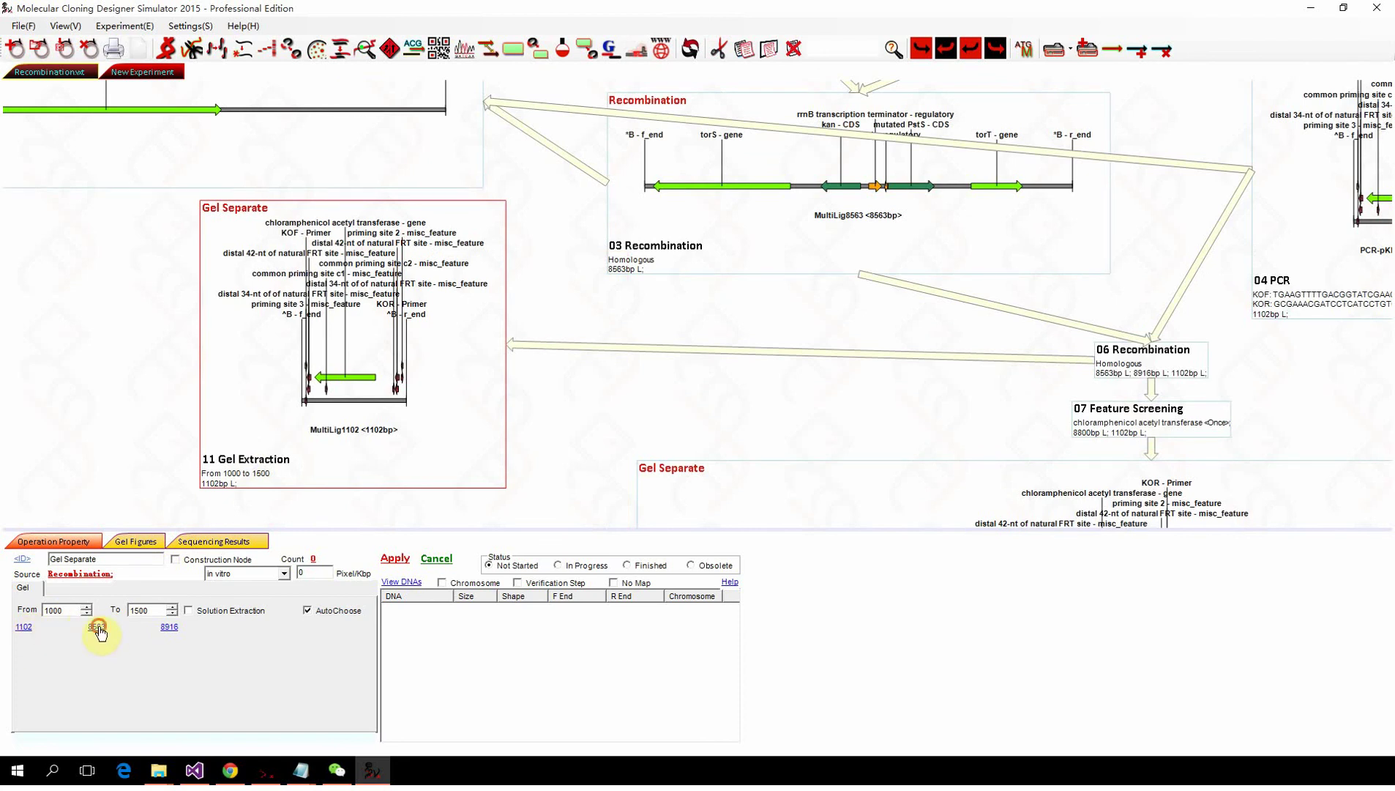
Step: View the 8563 bp product in the new Gel Extraction, and set its extracted fragment to 8916 bp
left_click(98, 628)
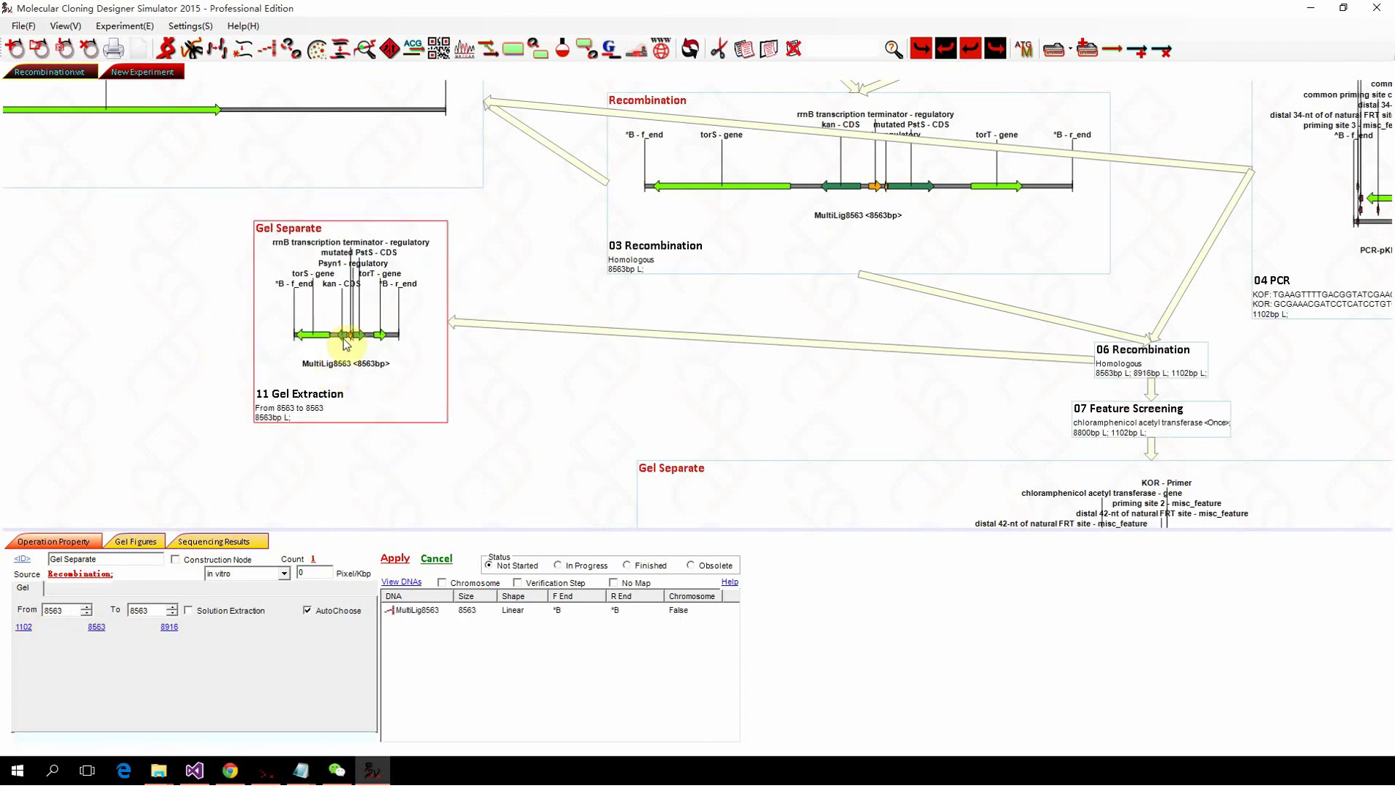
scroll(346, 344, "up", 3)
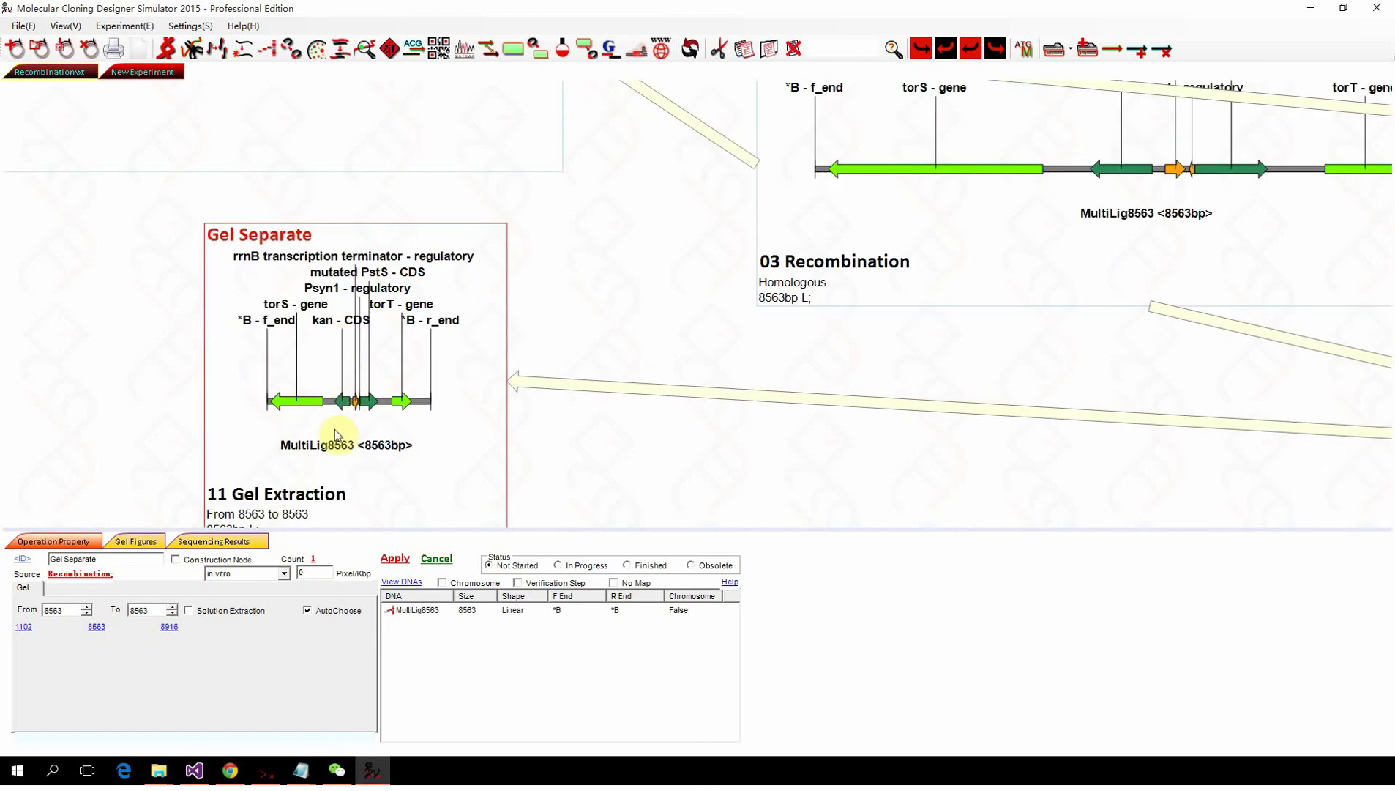
left_click(169, 628)
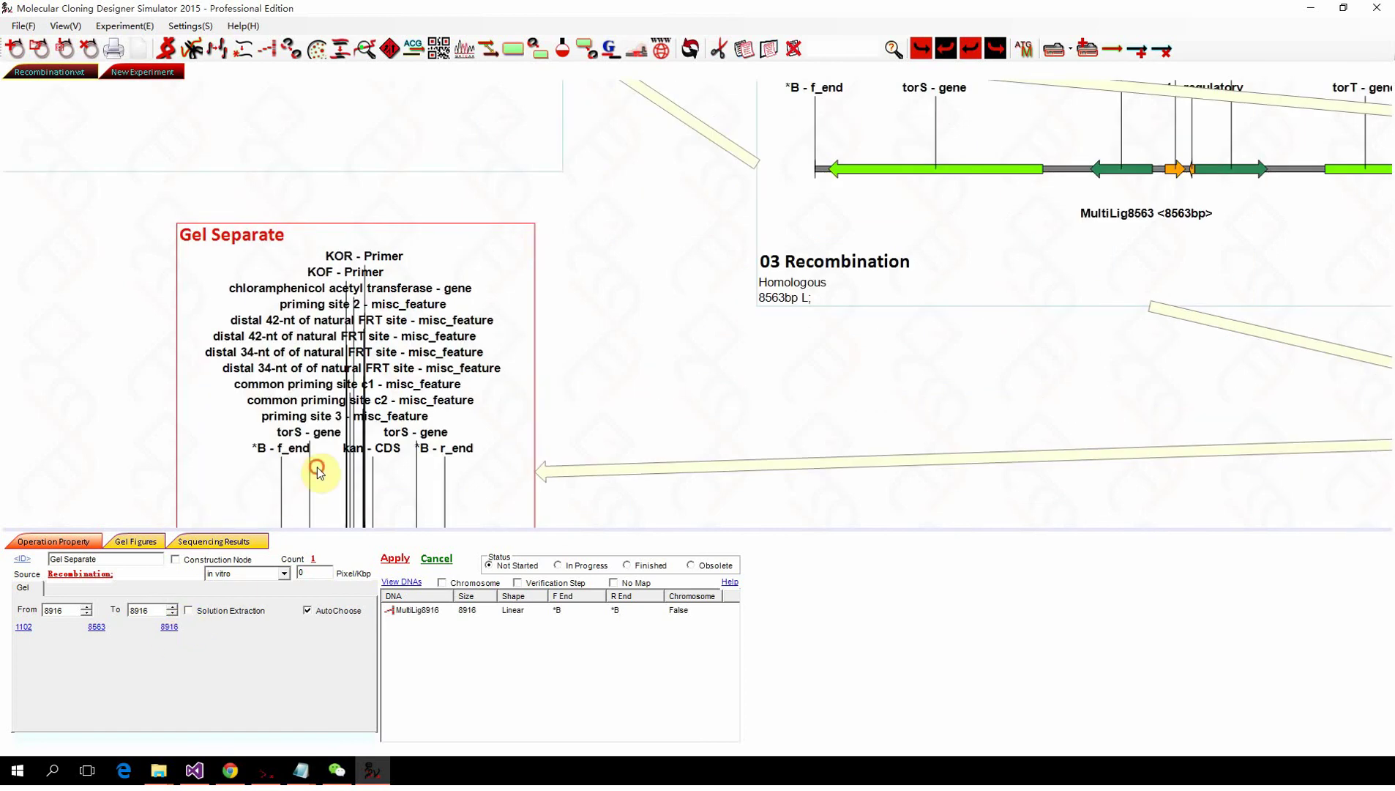
scroll(354, 374, "up", 2)
scroll(365, 370, "up", 1)
scroll(365, 370, "down", 3)
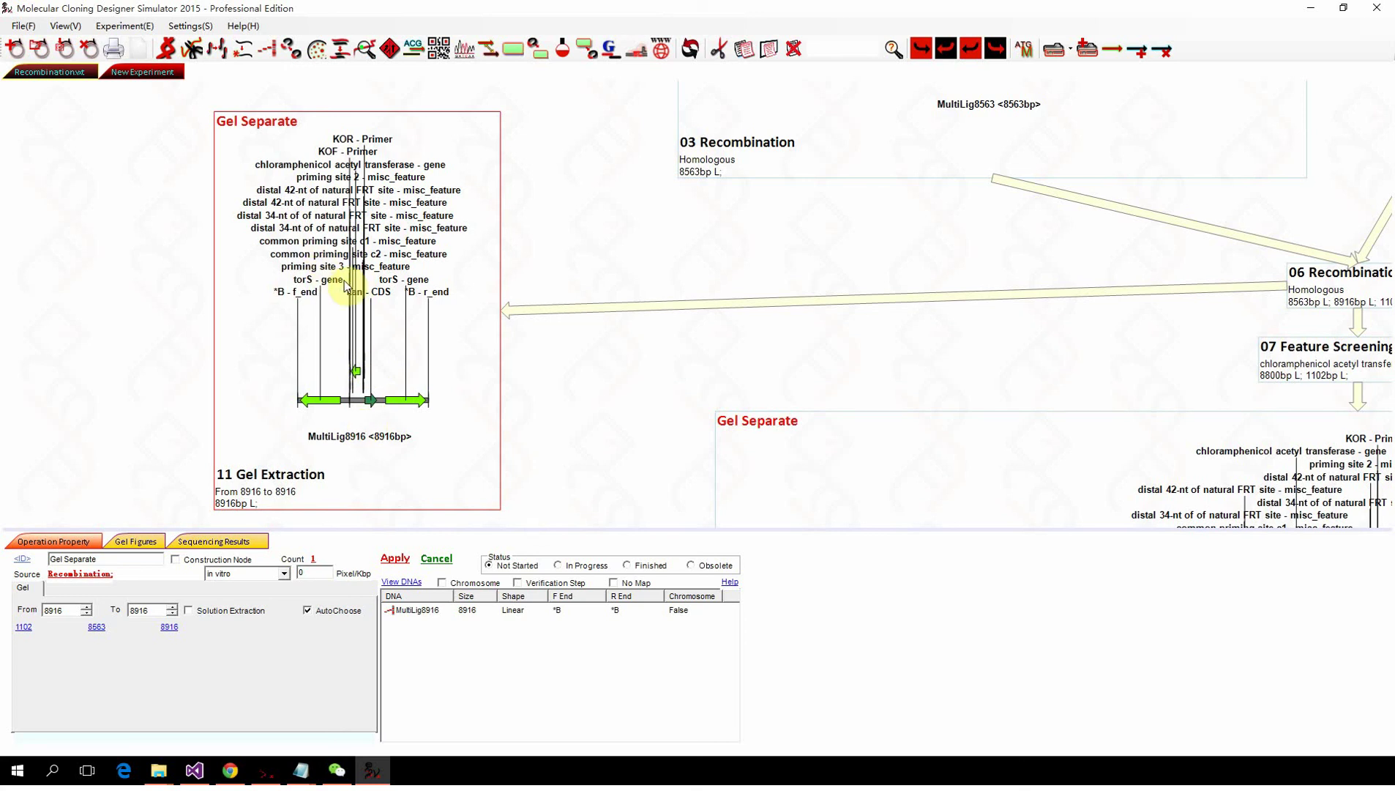
Step: Examine the extracted MultiLig8916 map against the 04 PCR fragment, the 03 Recombination map and the source plasmids
scroll(352, 358, "down", 3)
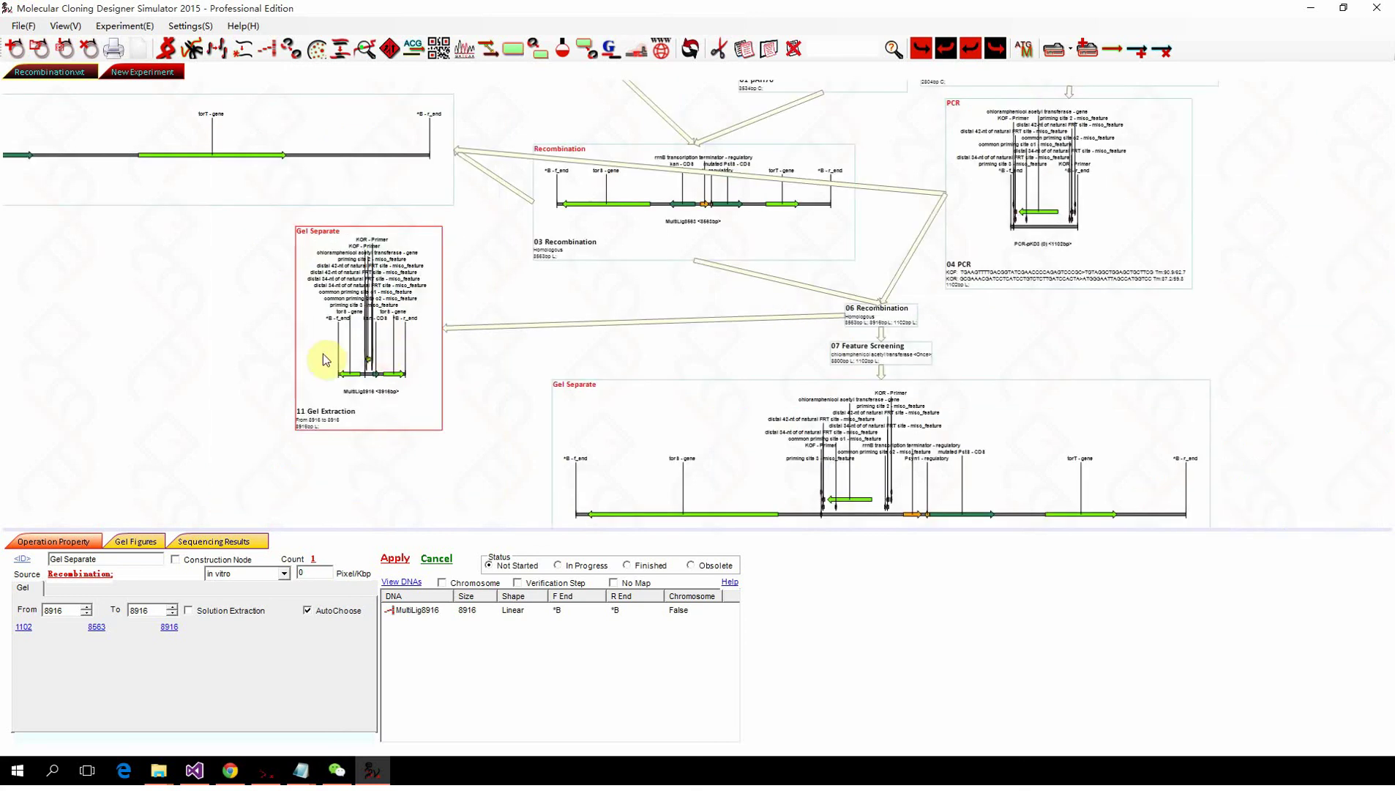
scroll(916, 333, "up", 4)
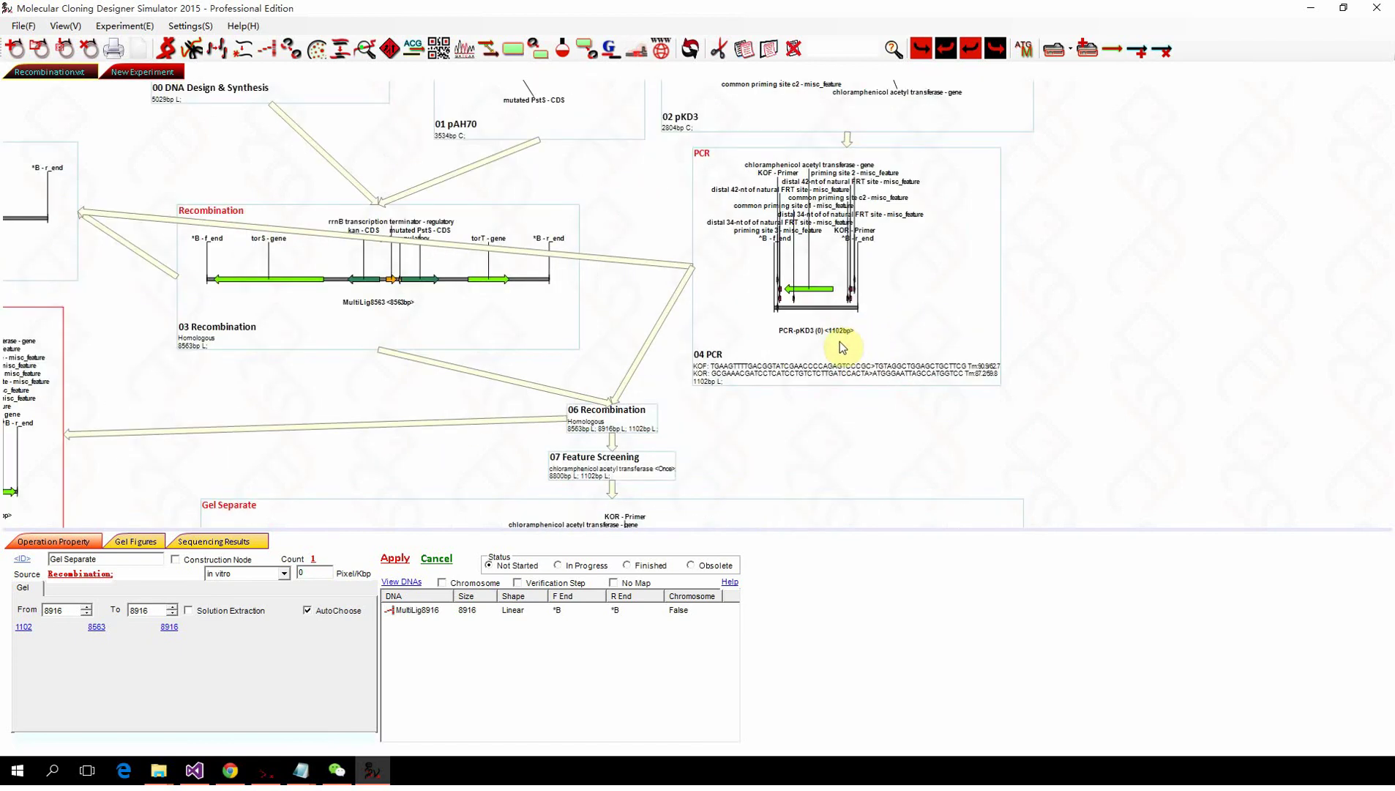
scroll(774, 364, "down", 3)
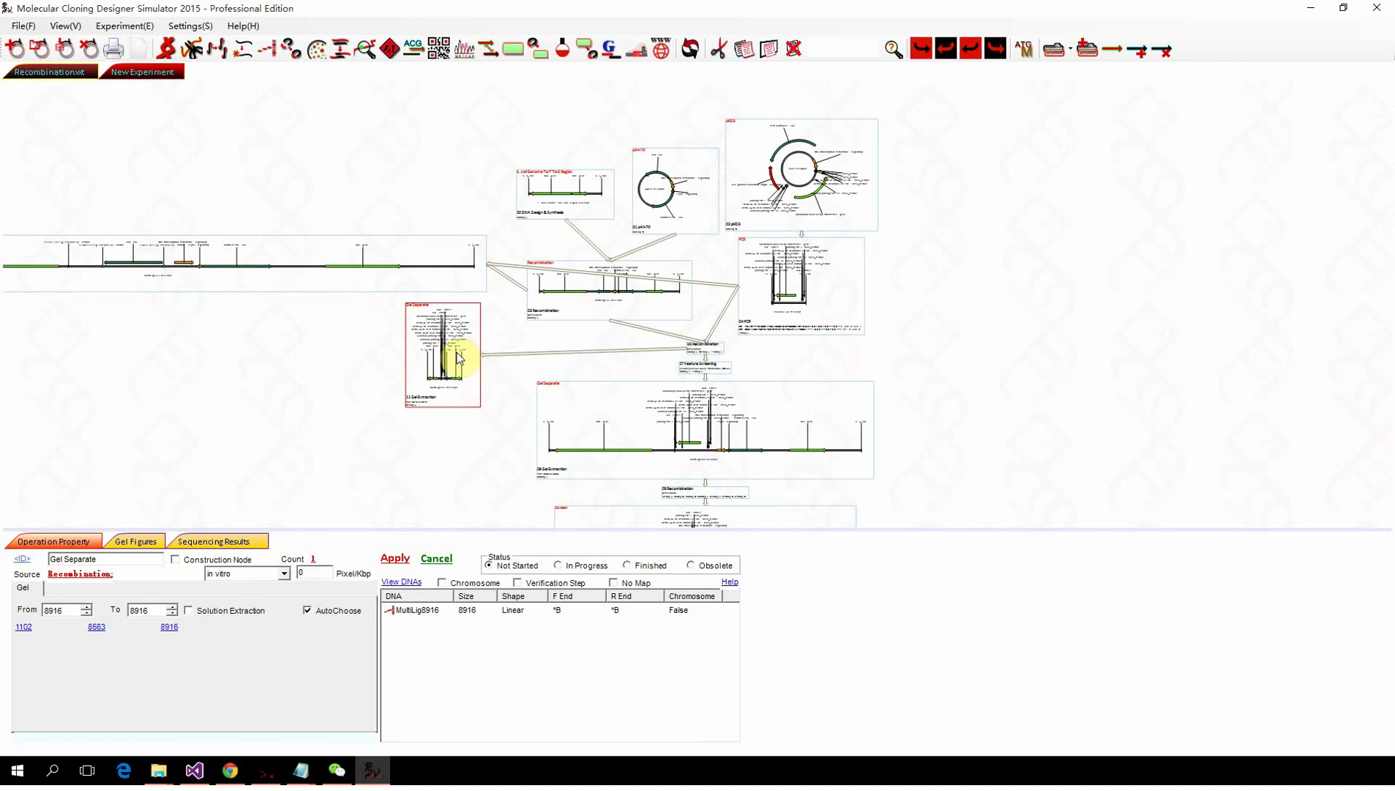
scroll(747, 359, "up", 2)
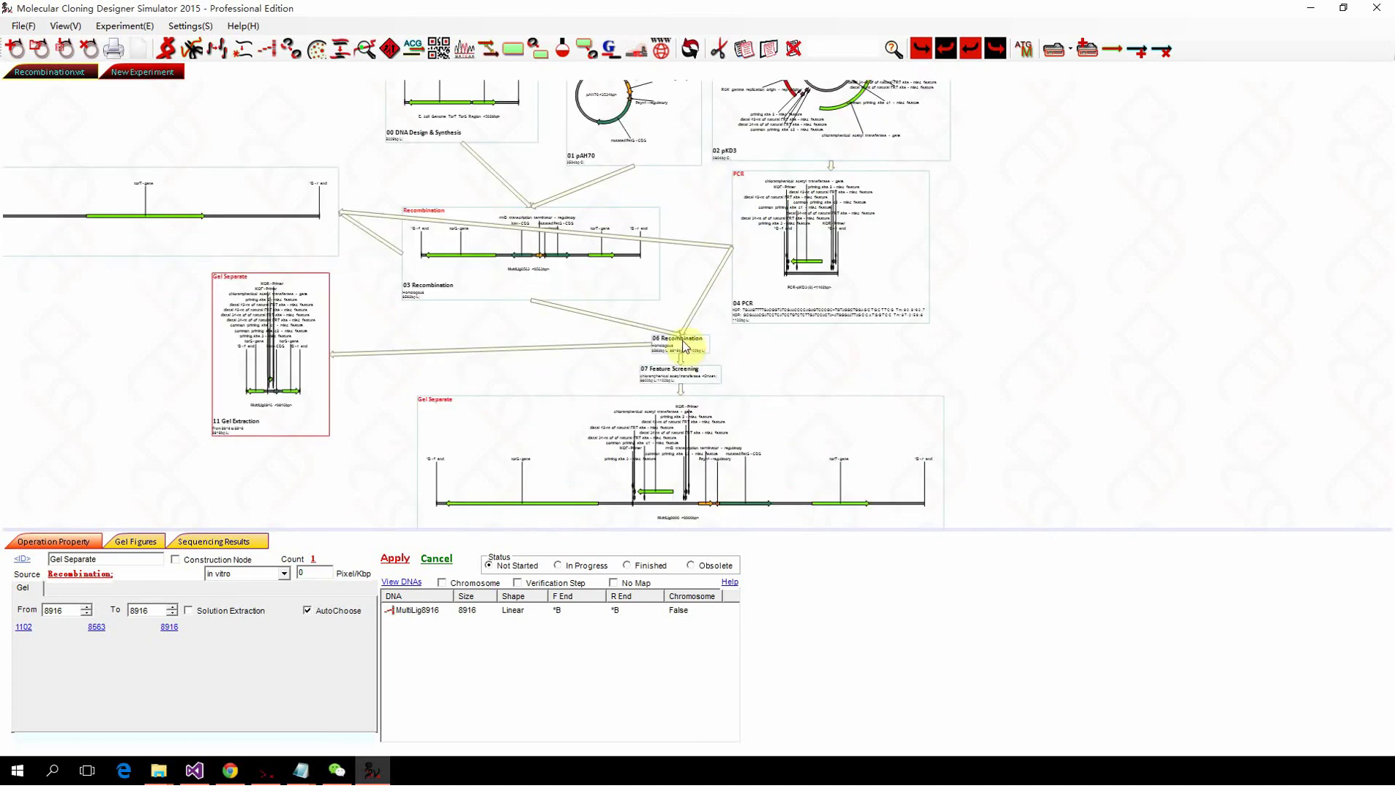
scroll(293, 341, "up", 3)
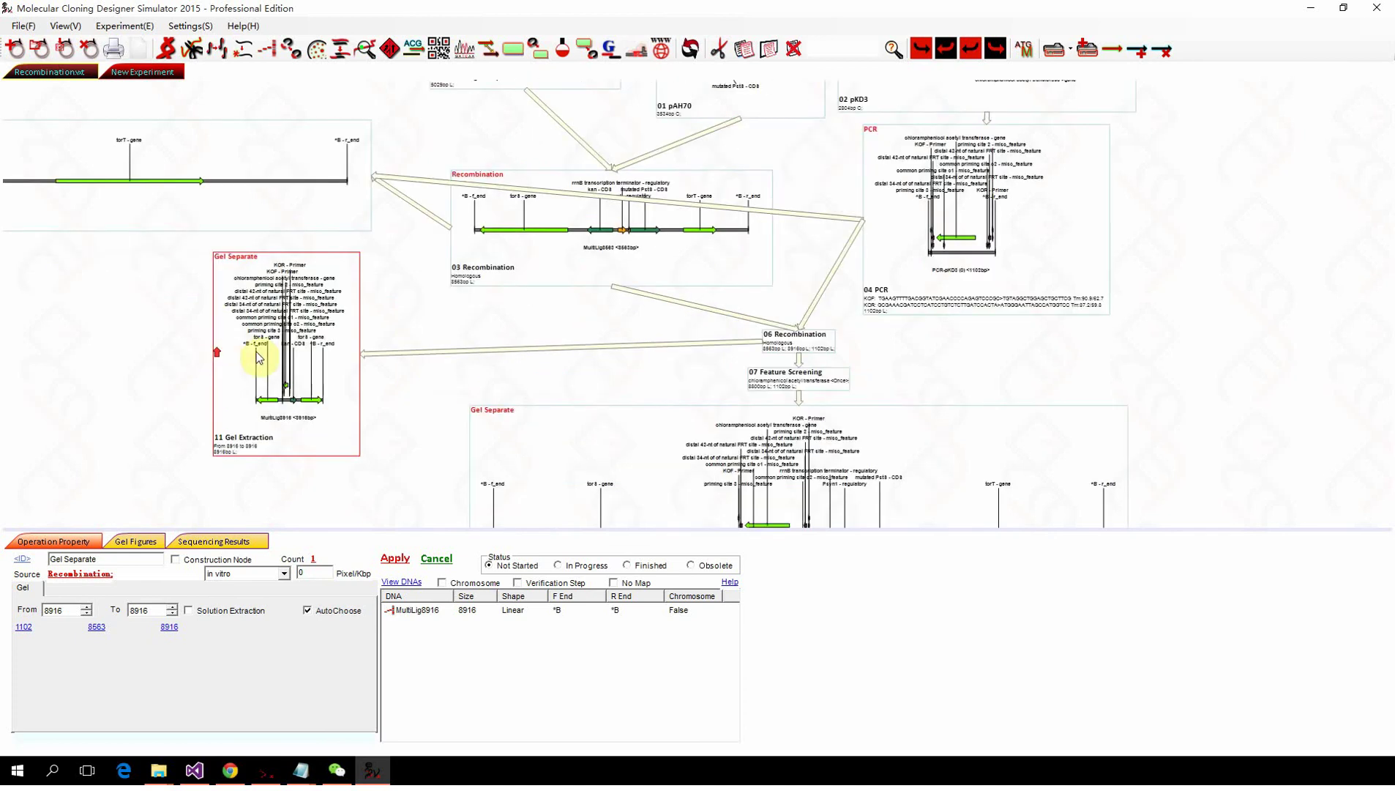
scroll(298, 334, "down", 3)
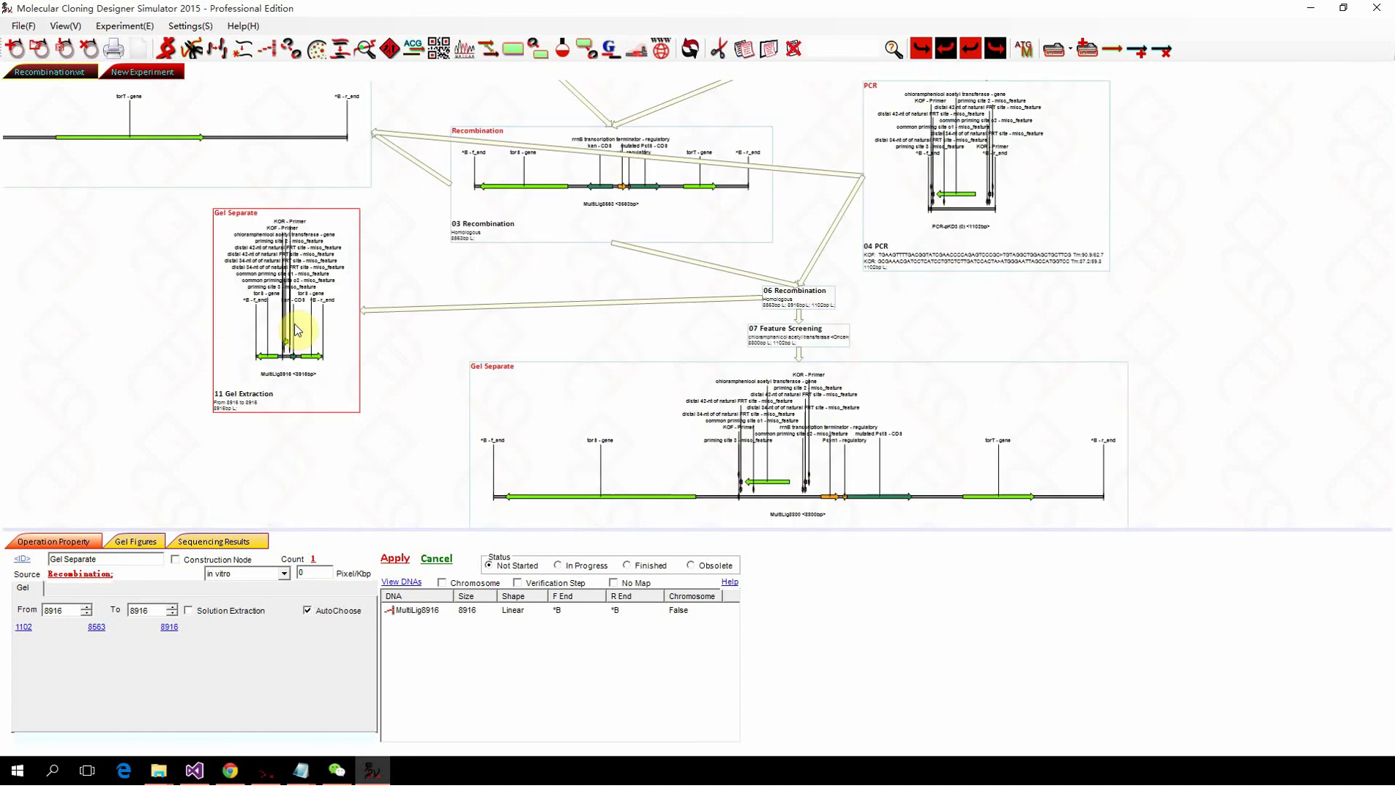
scroll(296, 330, "up", 3)
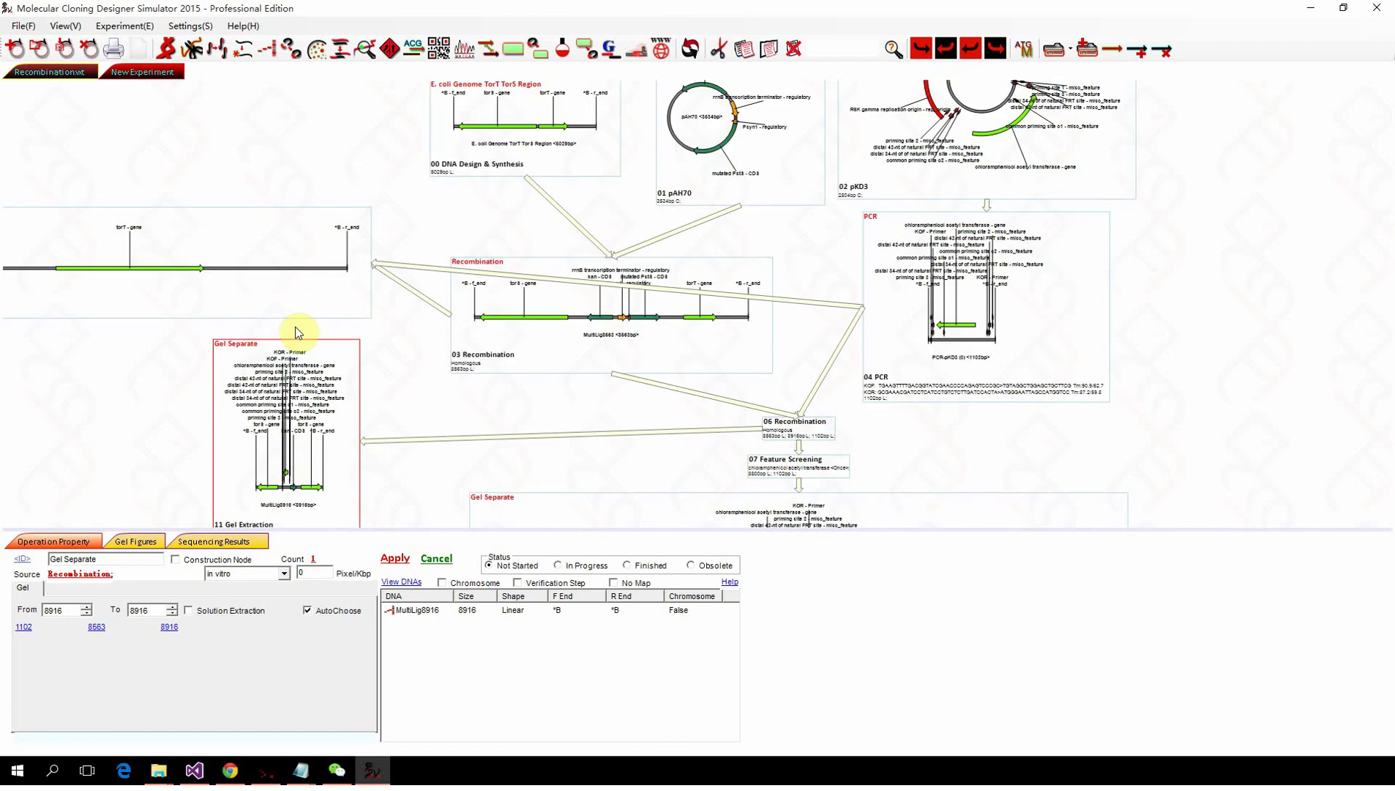
scroll(308, 327, "up", 2)
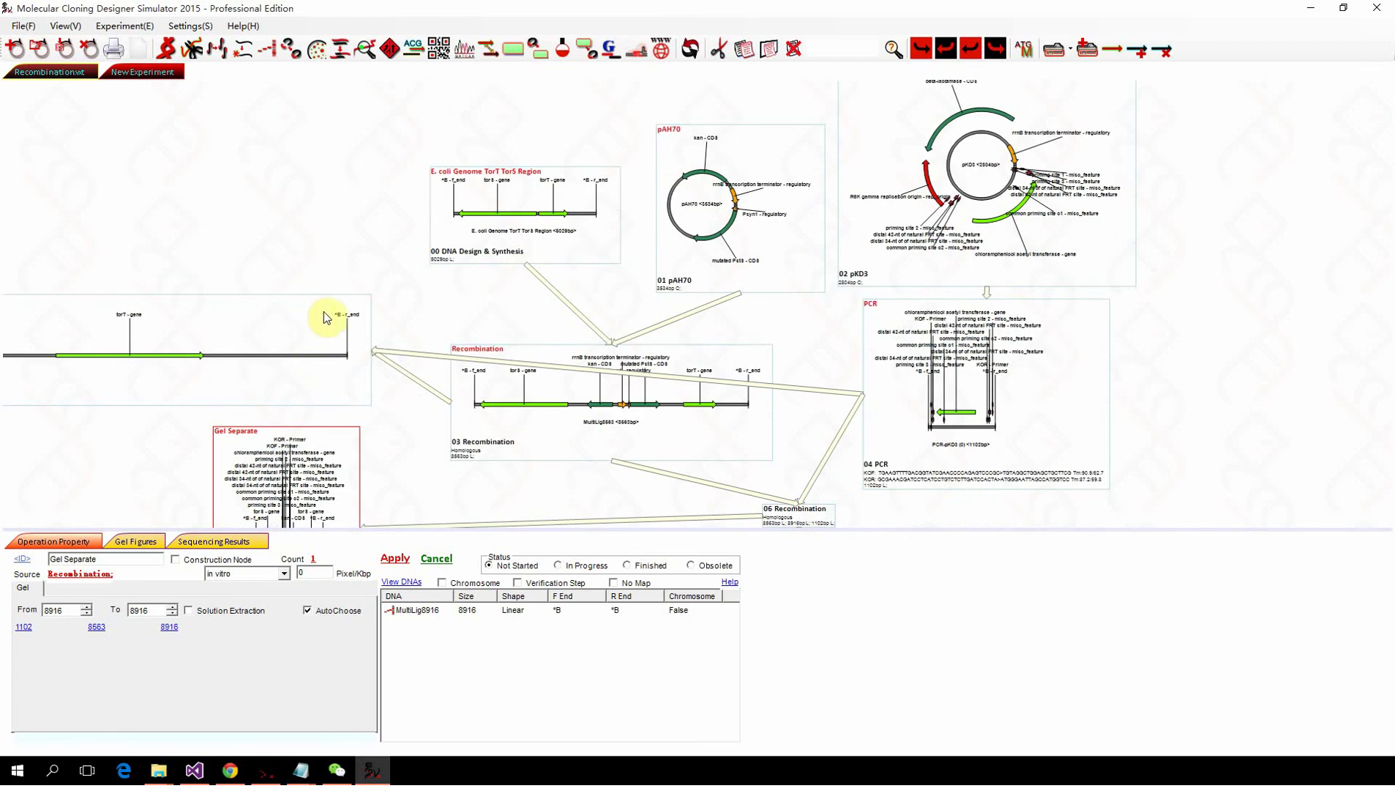